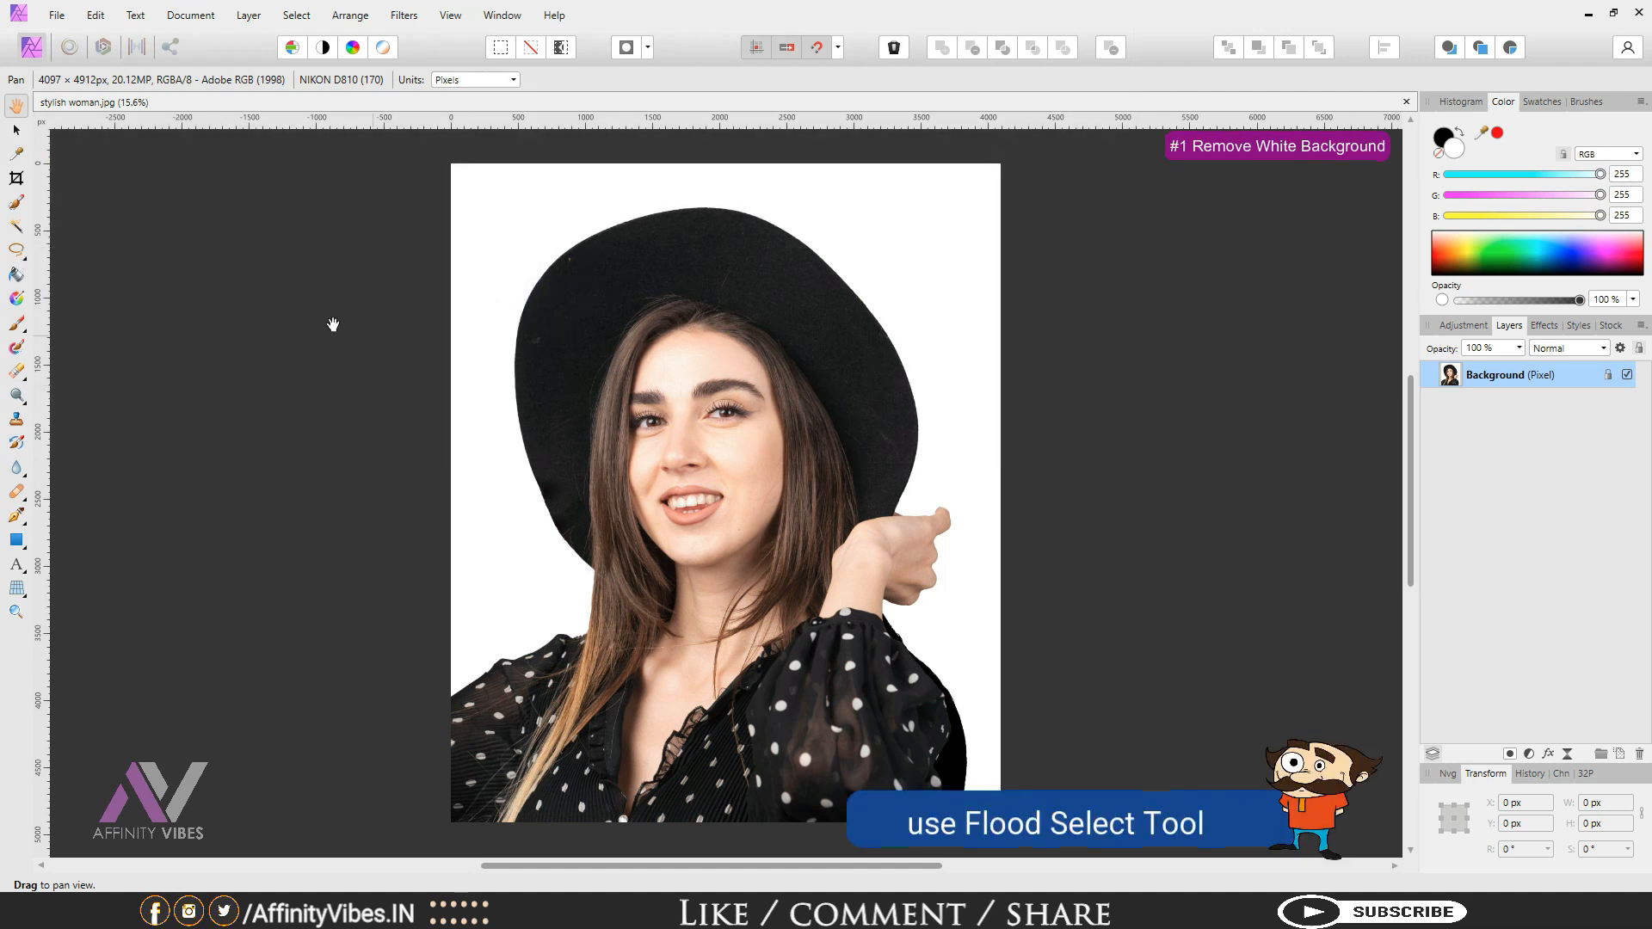
Step: Flood-select the white background around the woman and invert the selection so it covers her
{"action": "left_click", "coordinate": [17, 227]}
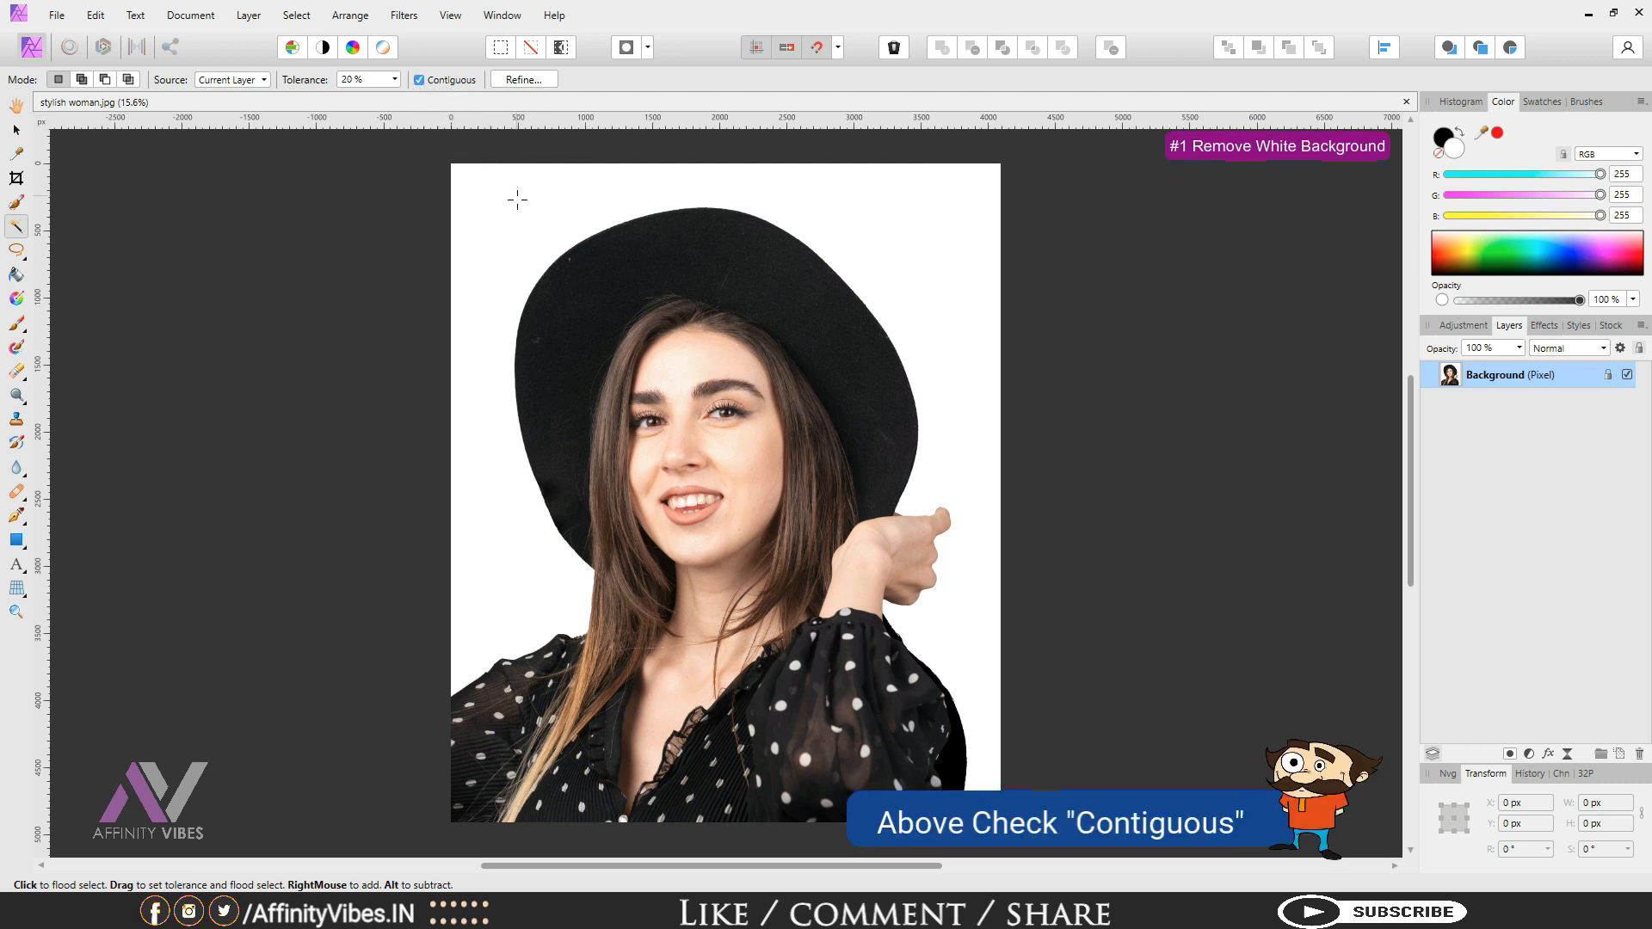
{"action": "left_click", "coordinate": [931, 257]}
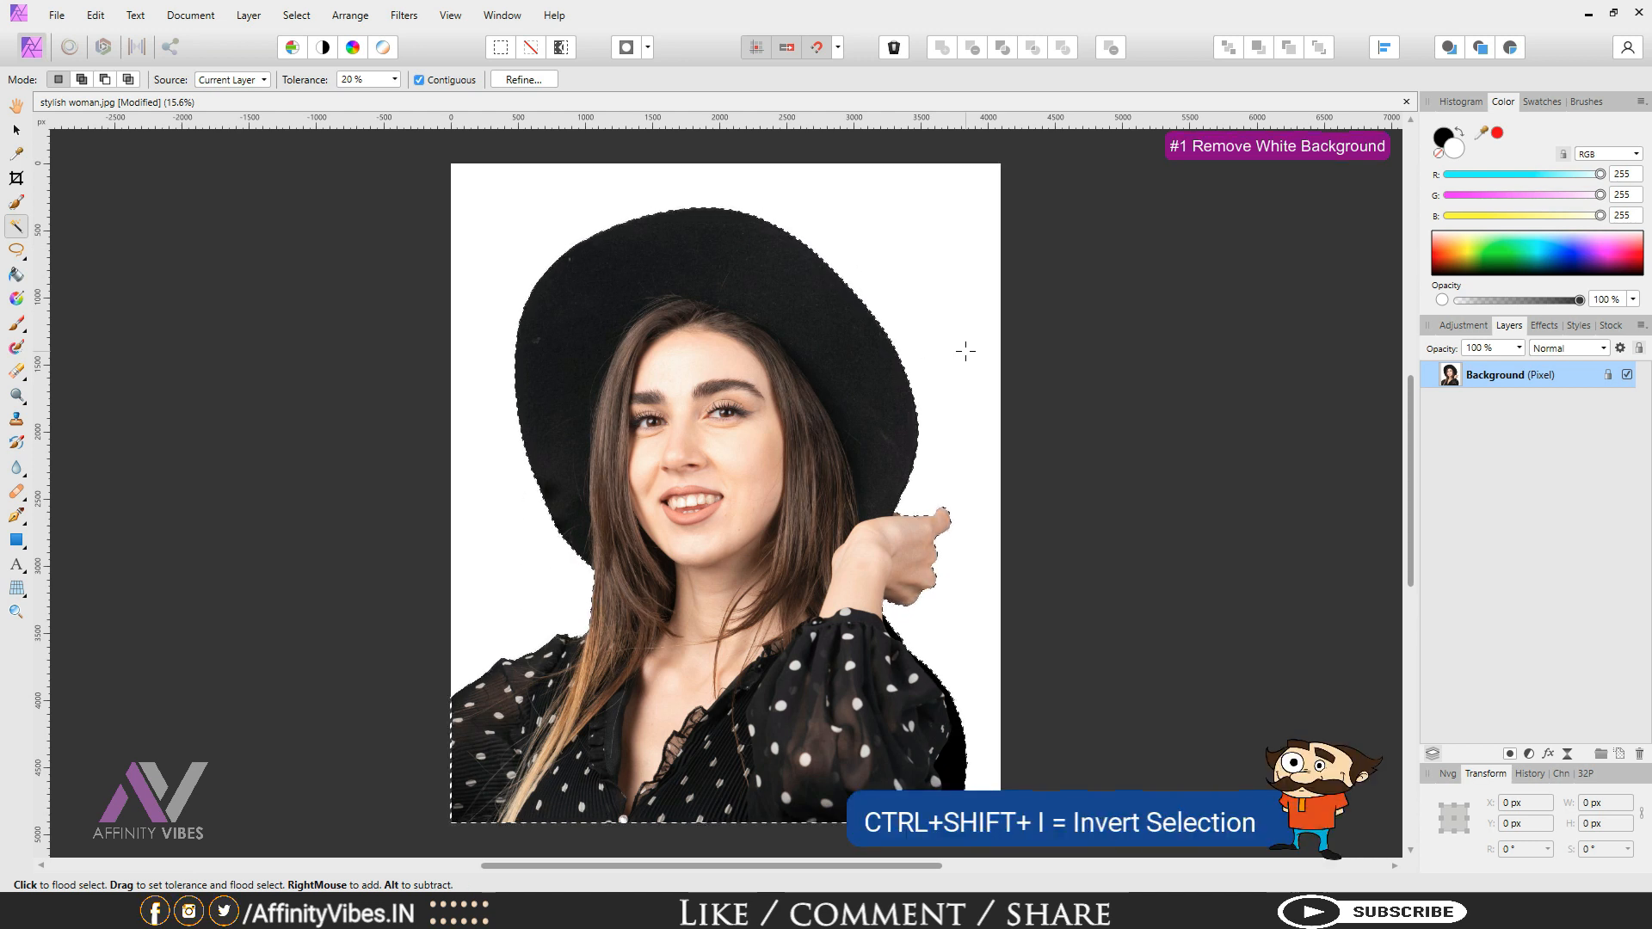
{"action": "key", "text": "ctrl+plus"}
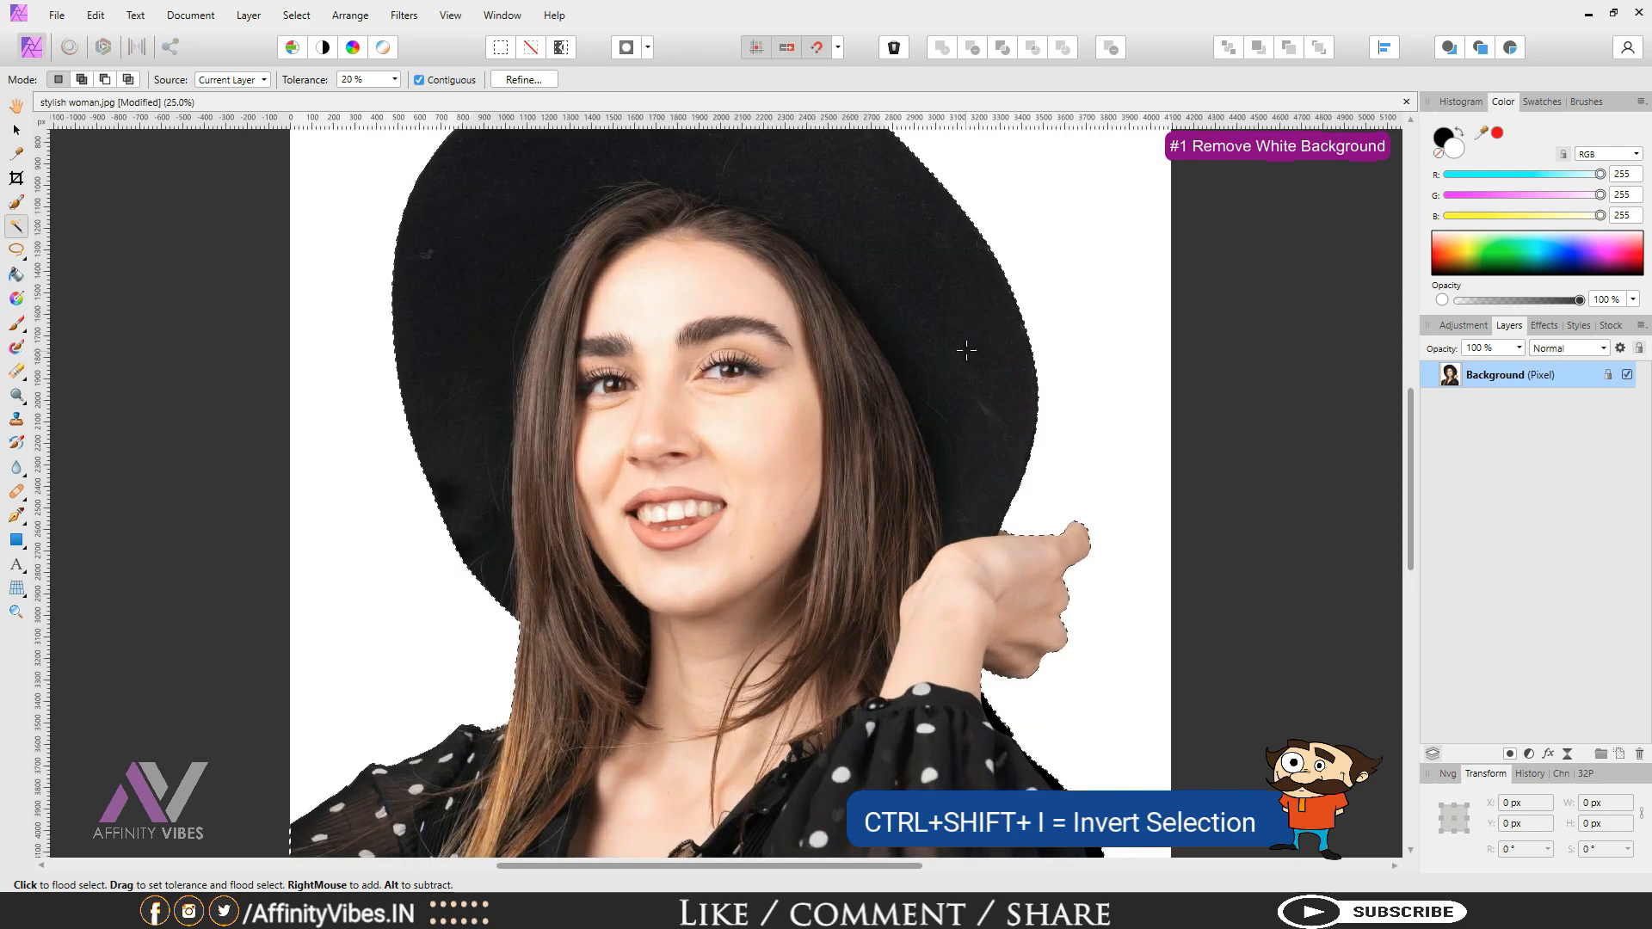
{"action": "left_click_drag", "start_coordinate": [1414, 505], "coordinate": [1422, 406]}
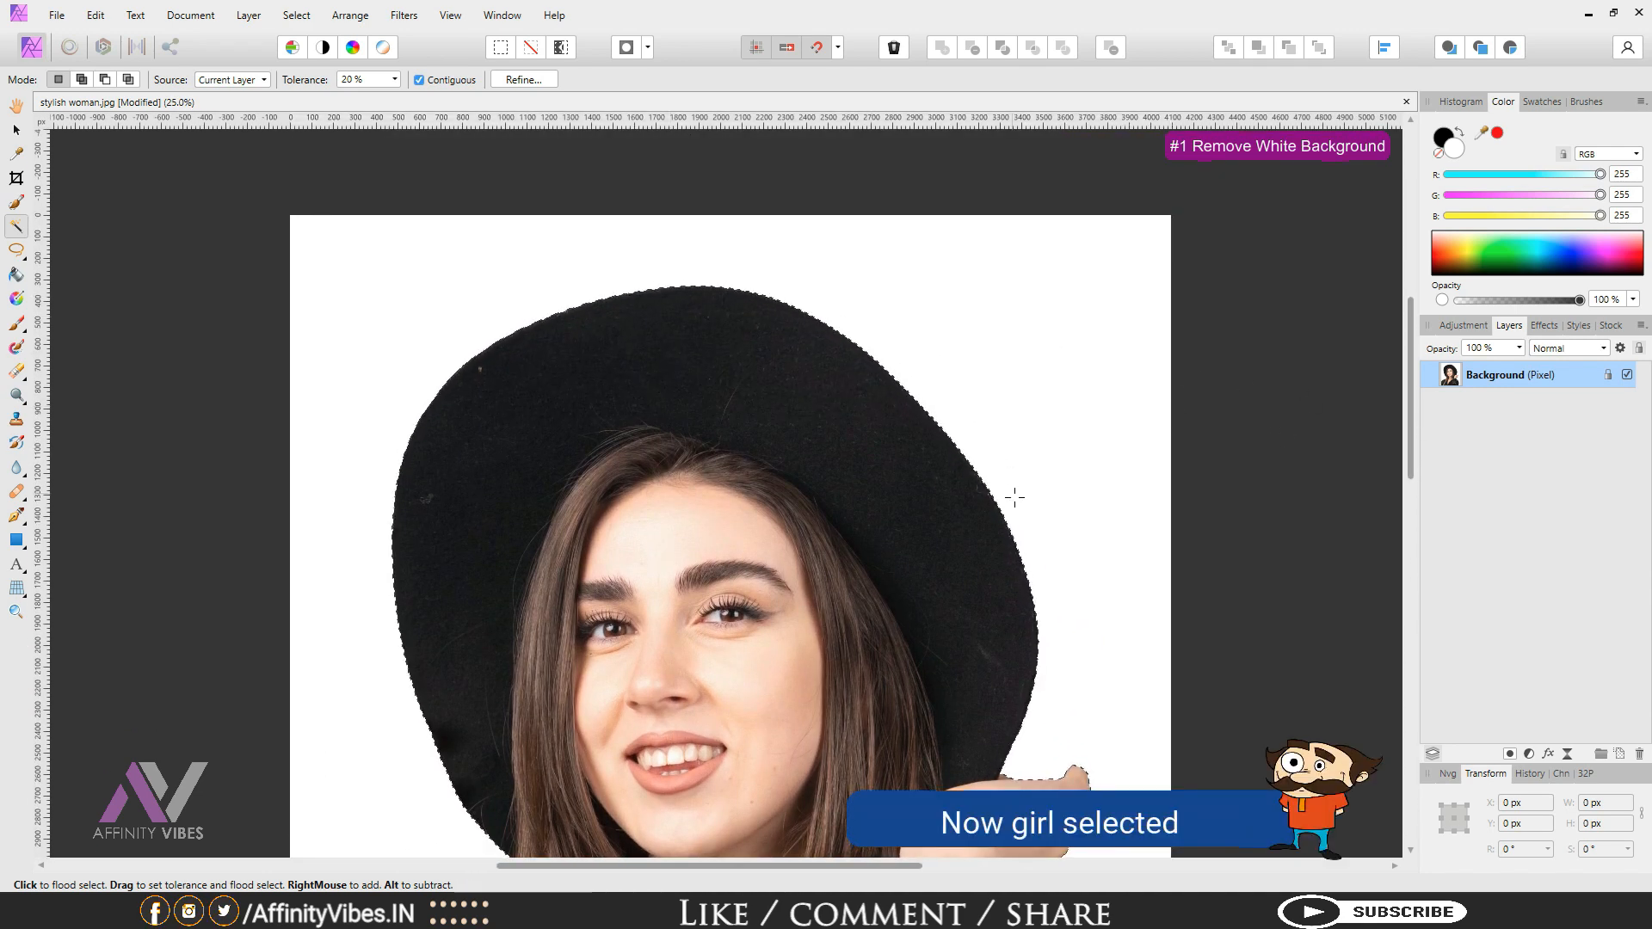
{"action": "left_click_drag", "start_coordinate": [1412, 408], "coordinate": [1442, 524]}
{"action": "key", "text": "ctrl+0"}
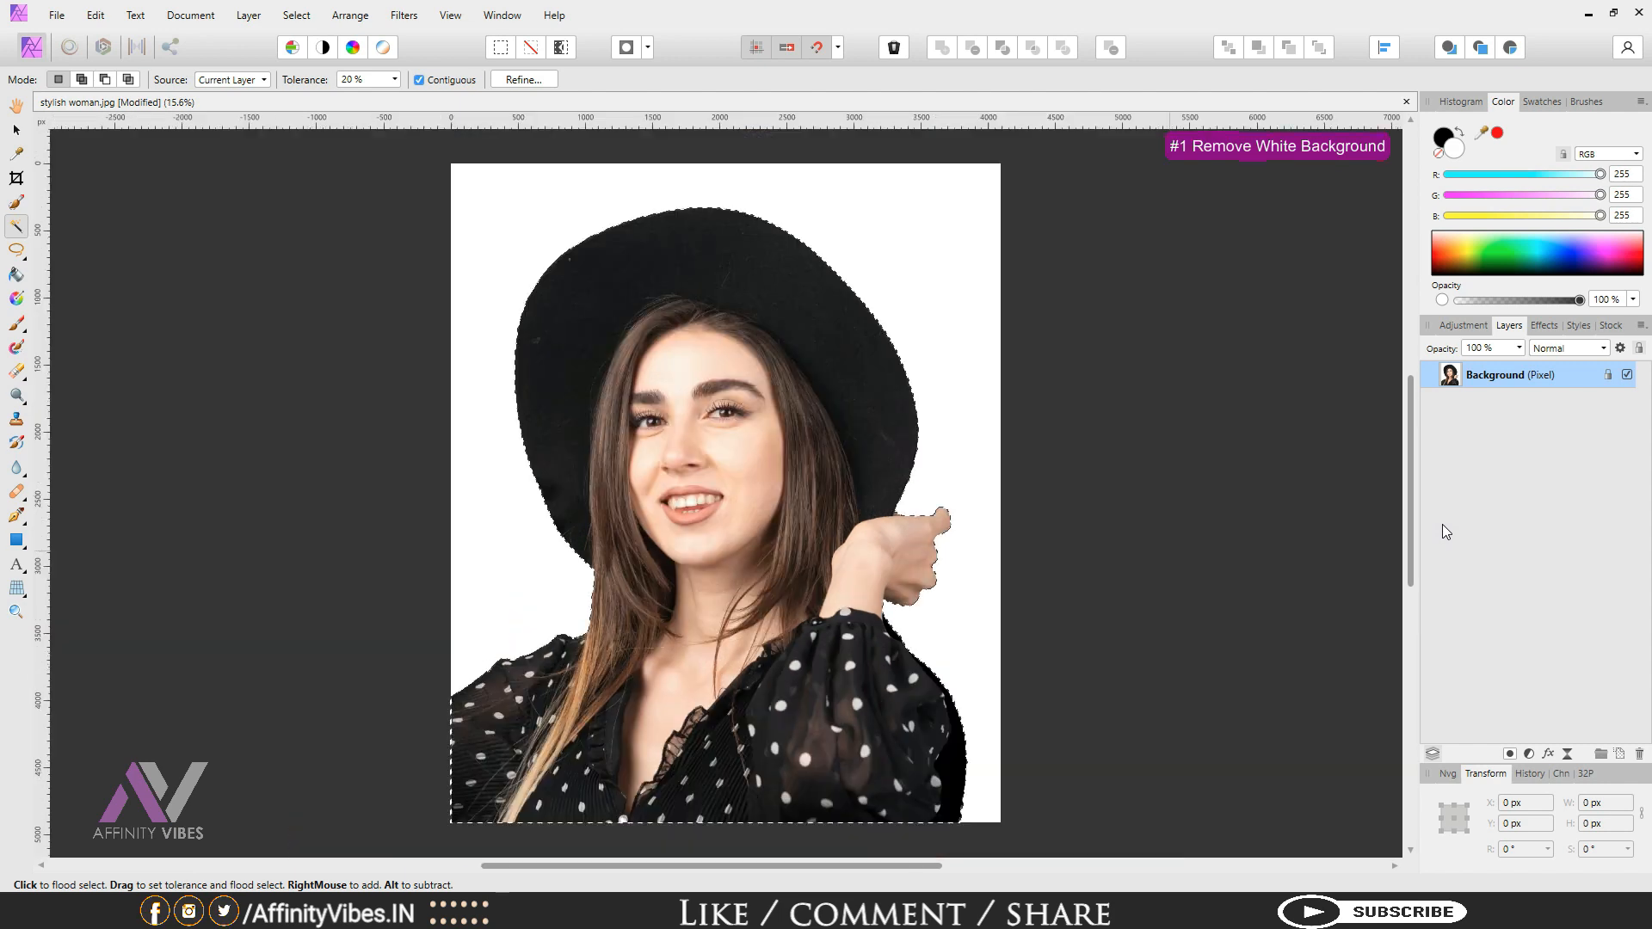
Step: Refine the woman's selection and output the result as a mask
{"action": "left_click", "coordinate": [534, 81]}
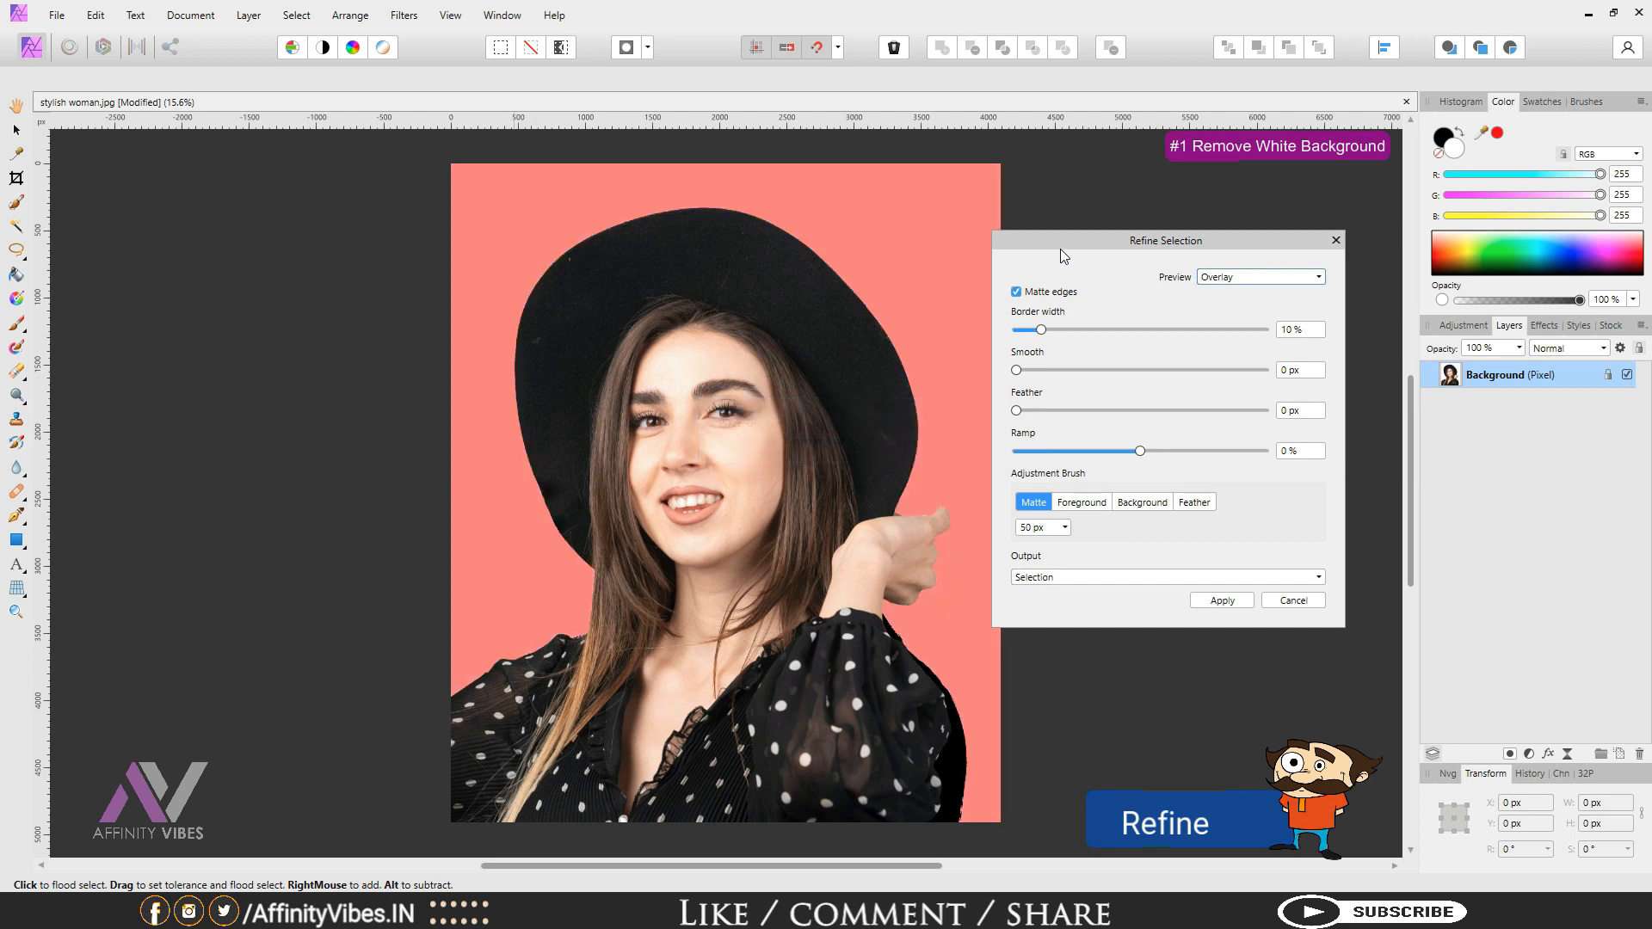
{"action": "left_click_drag", "start_coordinate": [1070, 243], "coordinate": [1067, 146]}
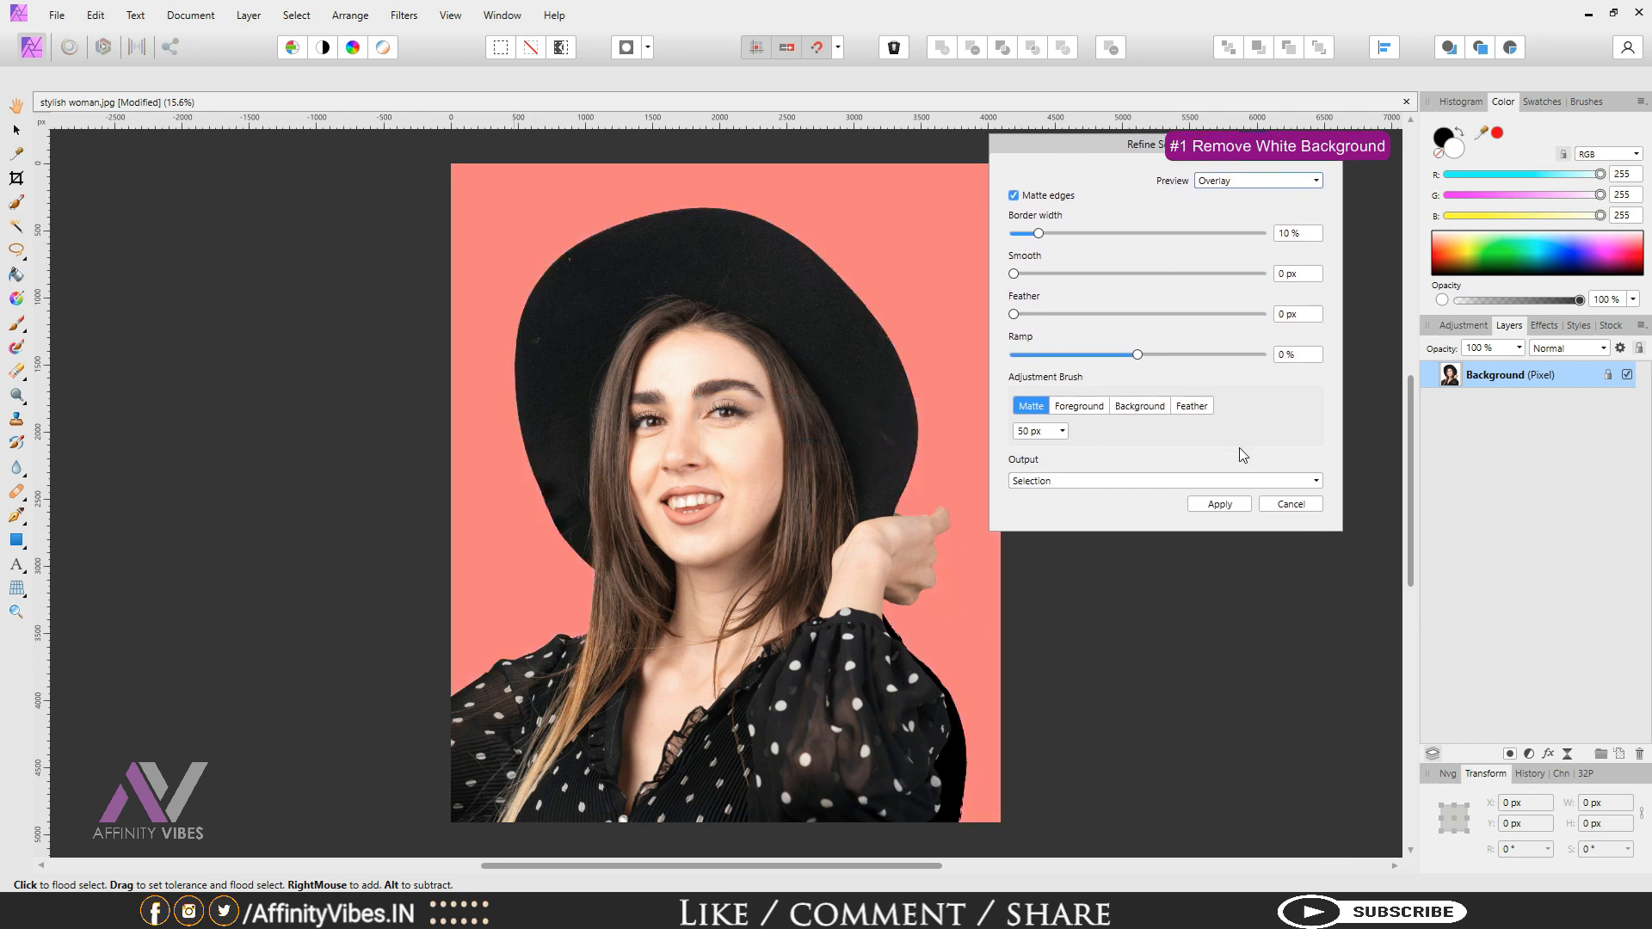
{"action": "left_click", "coordinate": [1170, 482]}
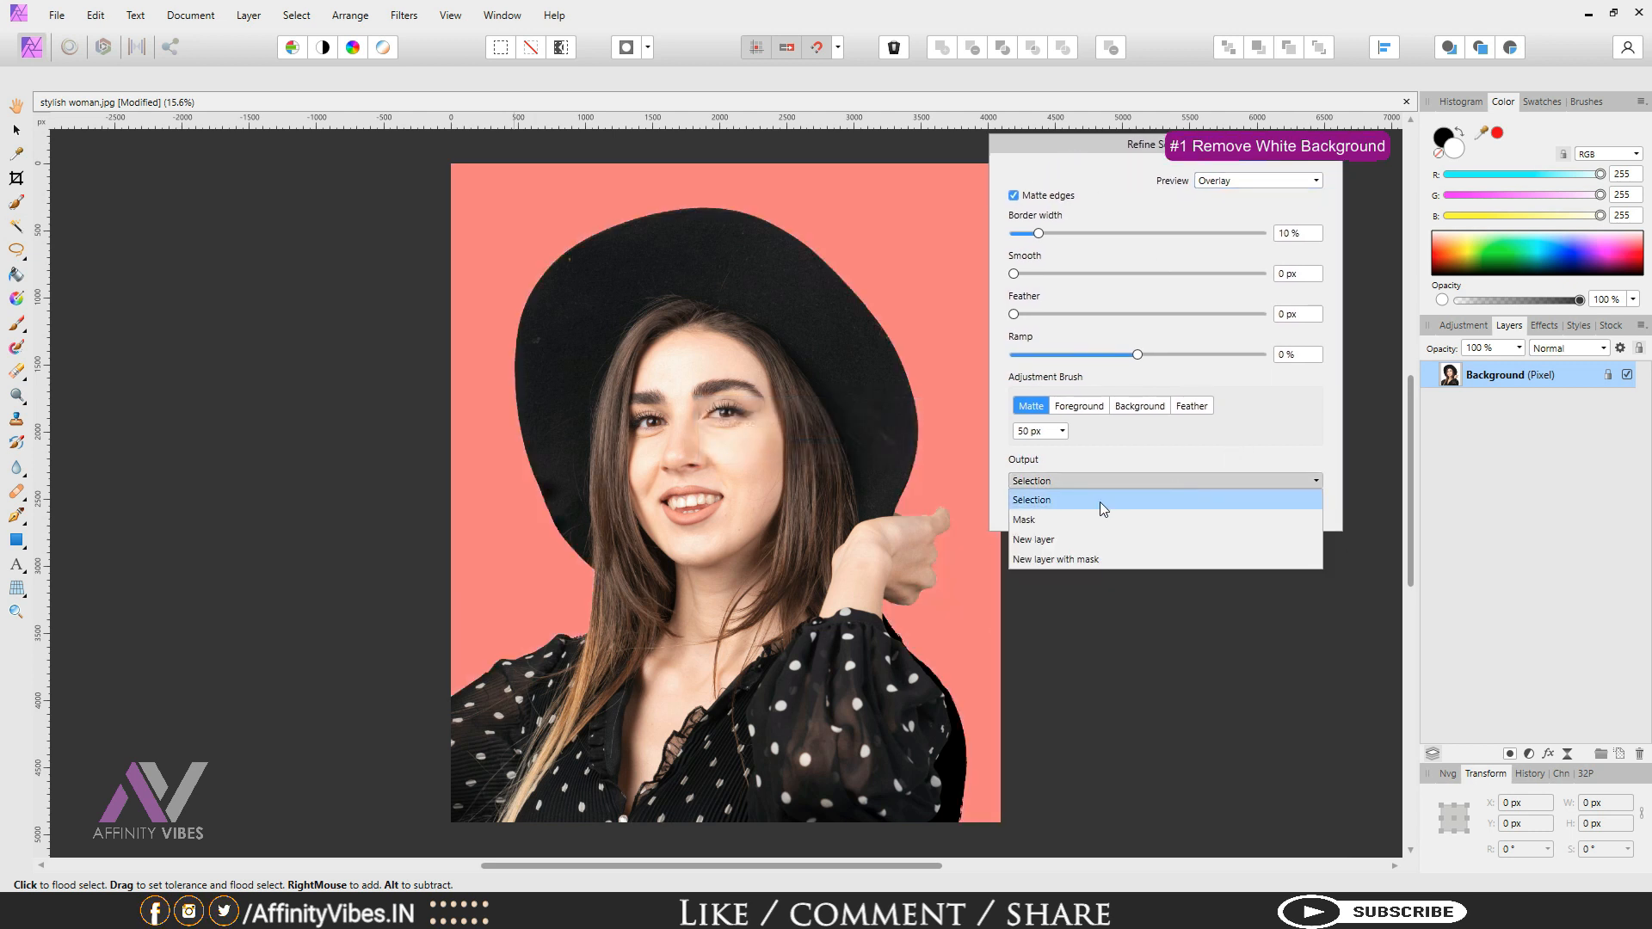
{"action": "left_click", "coordinate": [1048, 519]}
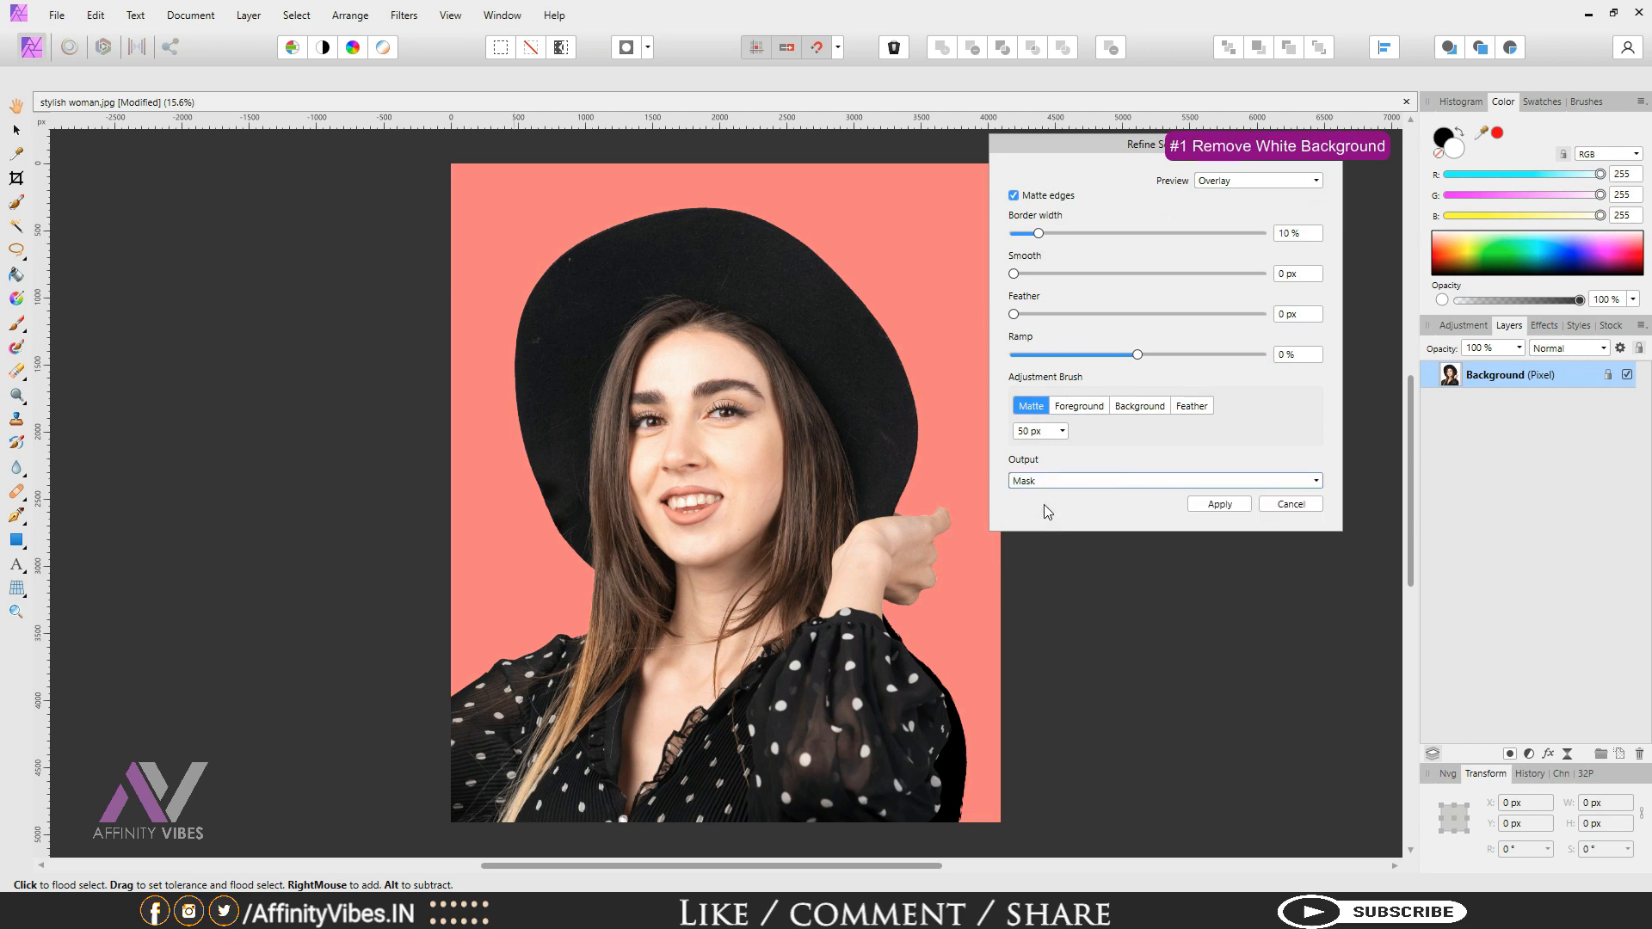
{"action": "left_click", "coordinate": [1214, 507]}
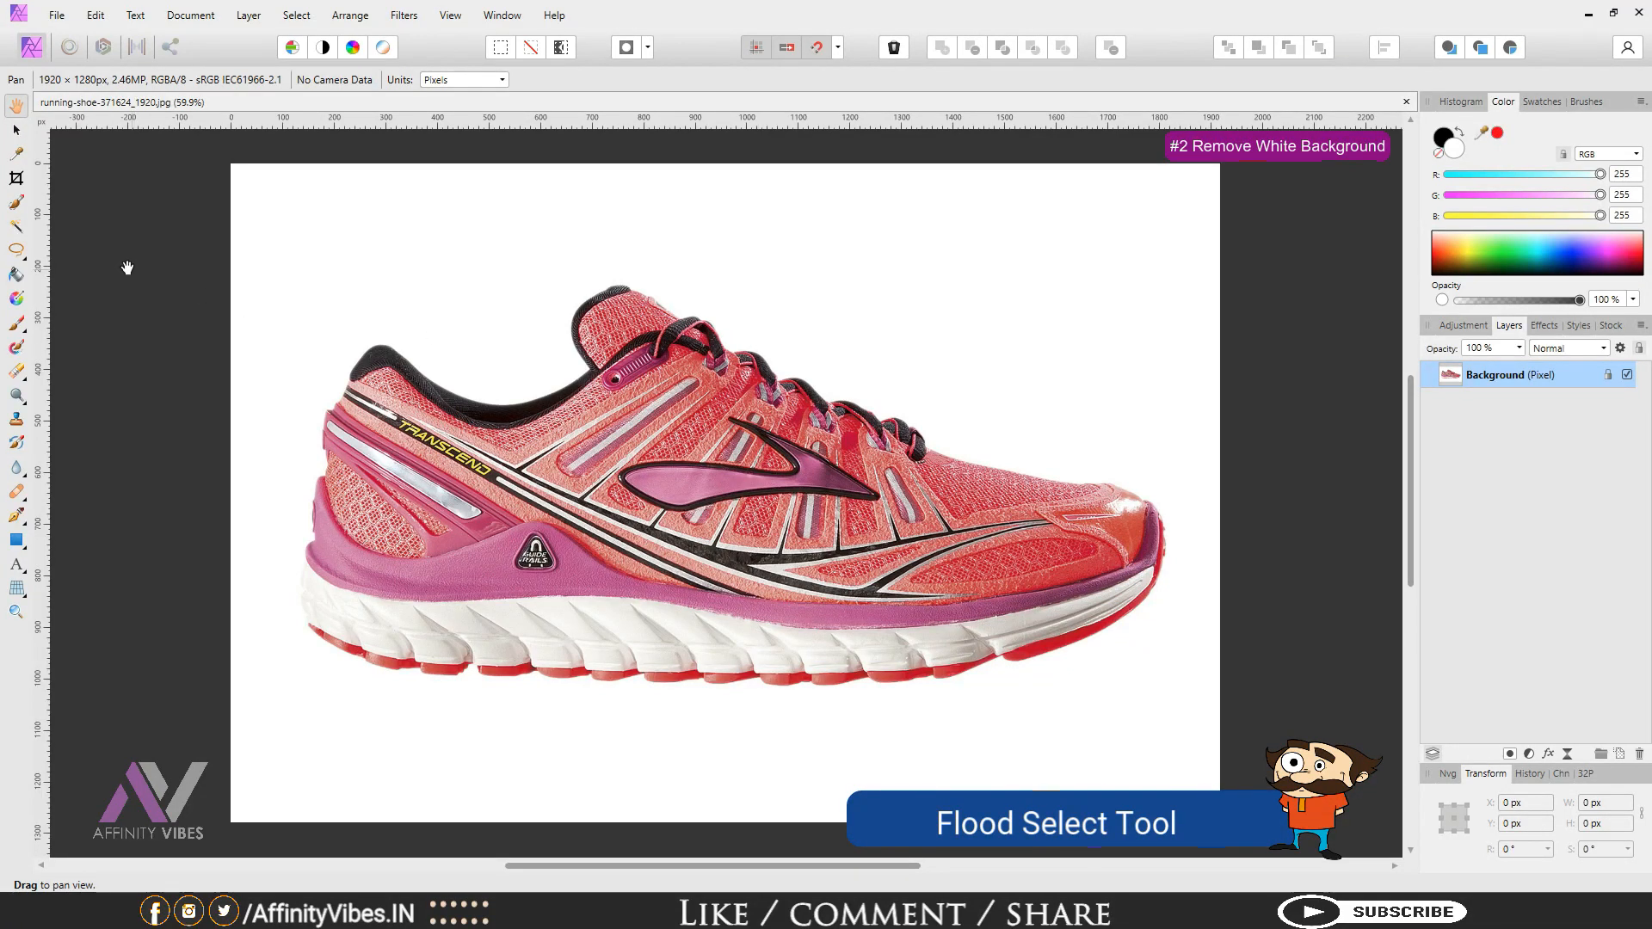
Step: Flood-select the white background around the running shoe and invert the selection
{"action": "left_click", "coordinate": [16, 228]}
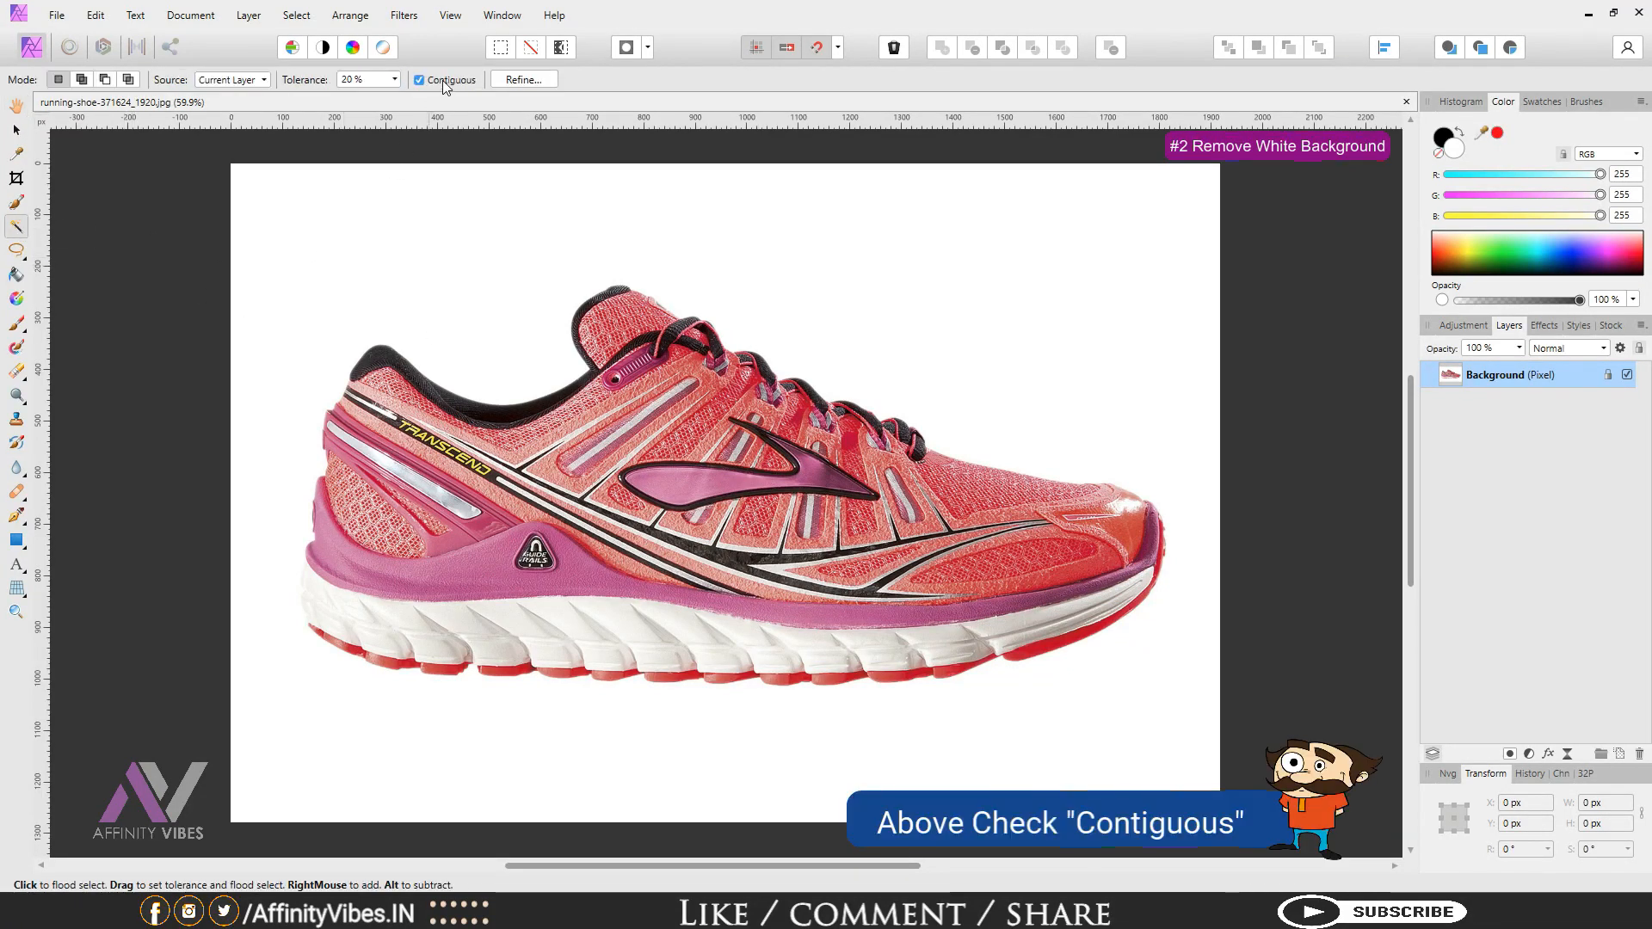
{"action": "left_click", "coordinate": [375, 282]}
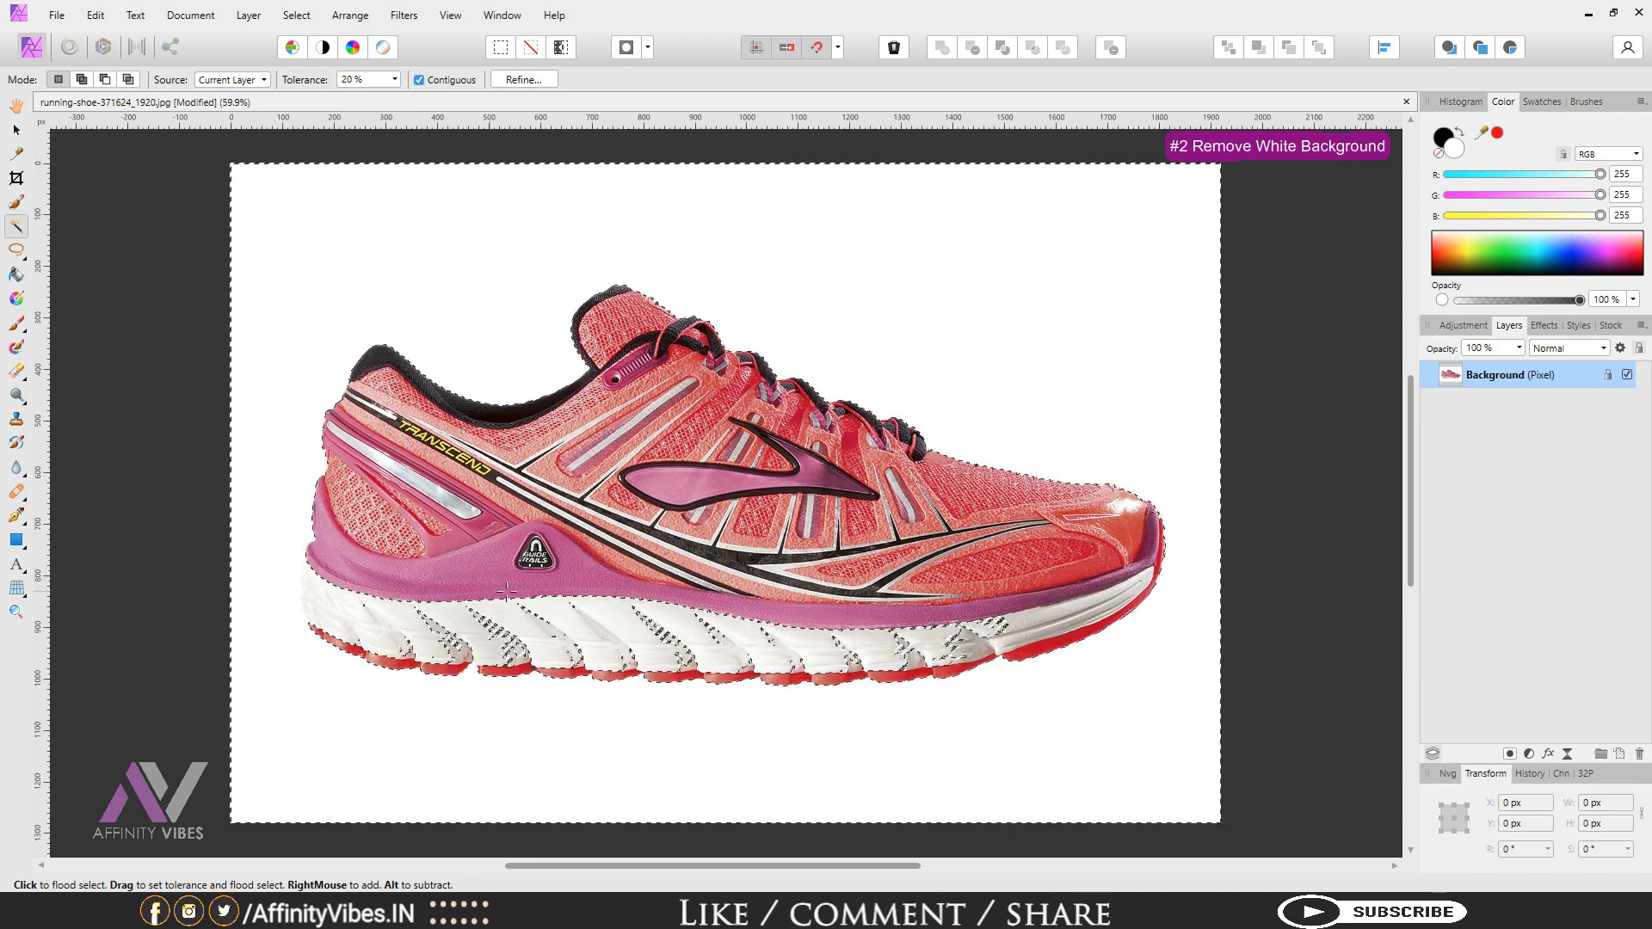
{"action": "key", "text": "ctrl+plus"}
{"action": "key", "text": "ctrl+plus"}
{"action": "key", "text": "ctrl+plus"}
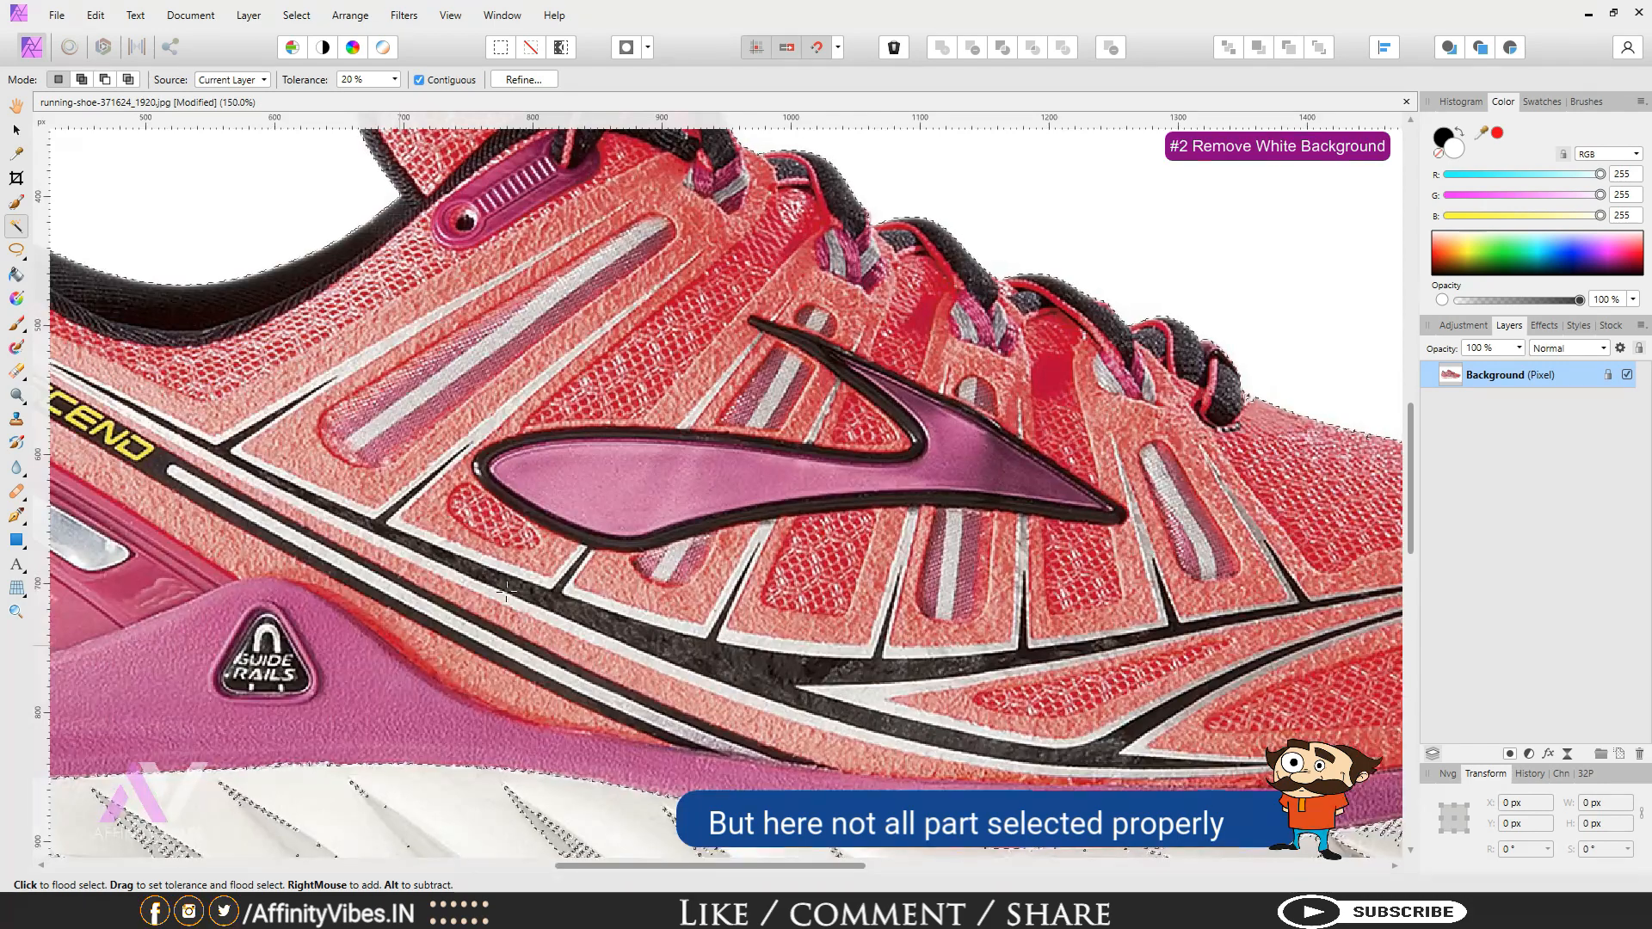
{"action": "scroll", "coordinate": [506, 591], "scroll_direction": "down", "scroll_amount": 5}
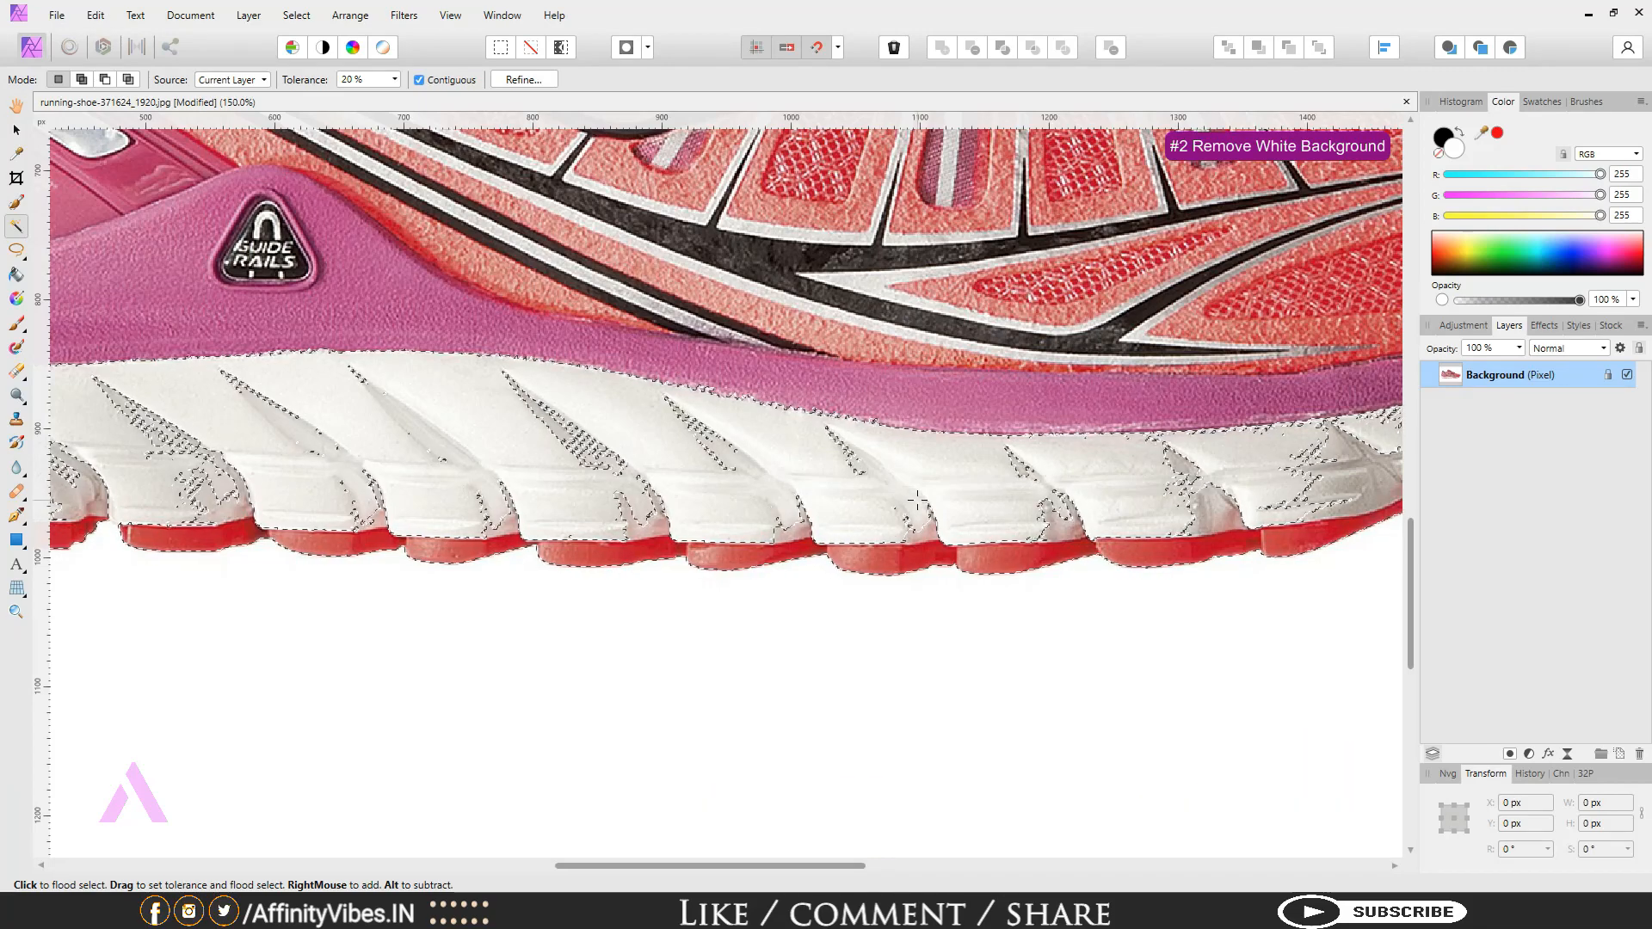
{"action": "key", "text": "ctrl+0"}
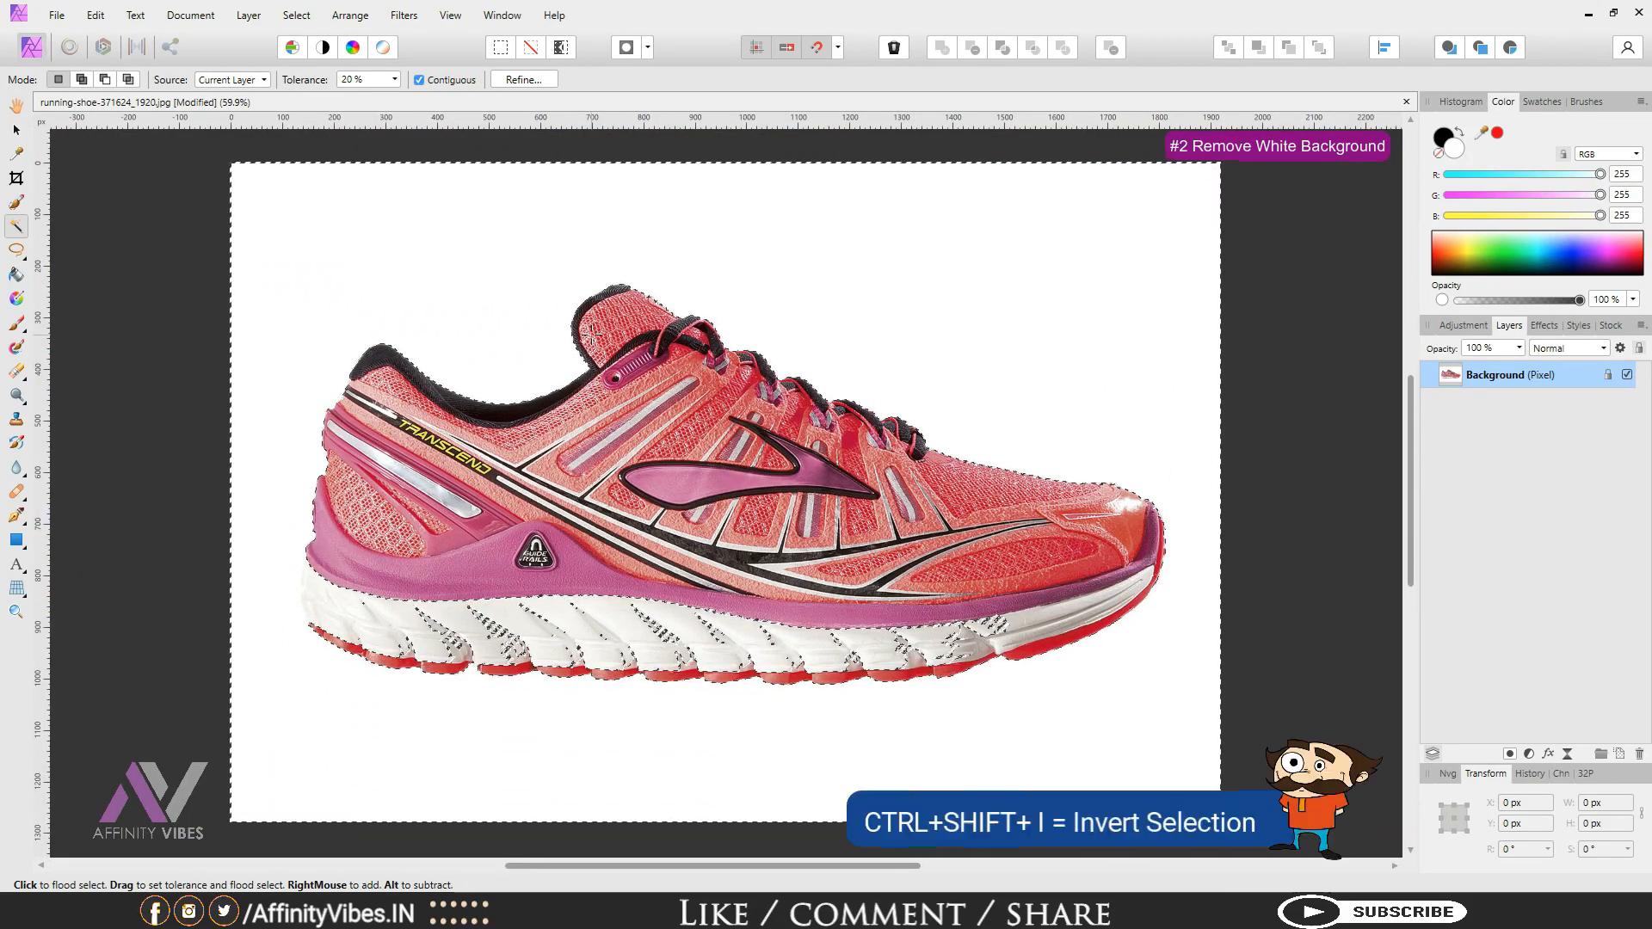
{"action": "key", "text": "ctrl+shift+i"}
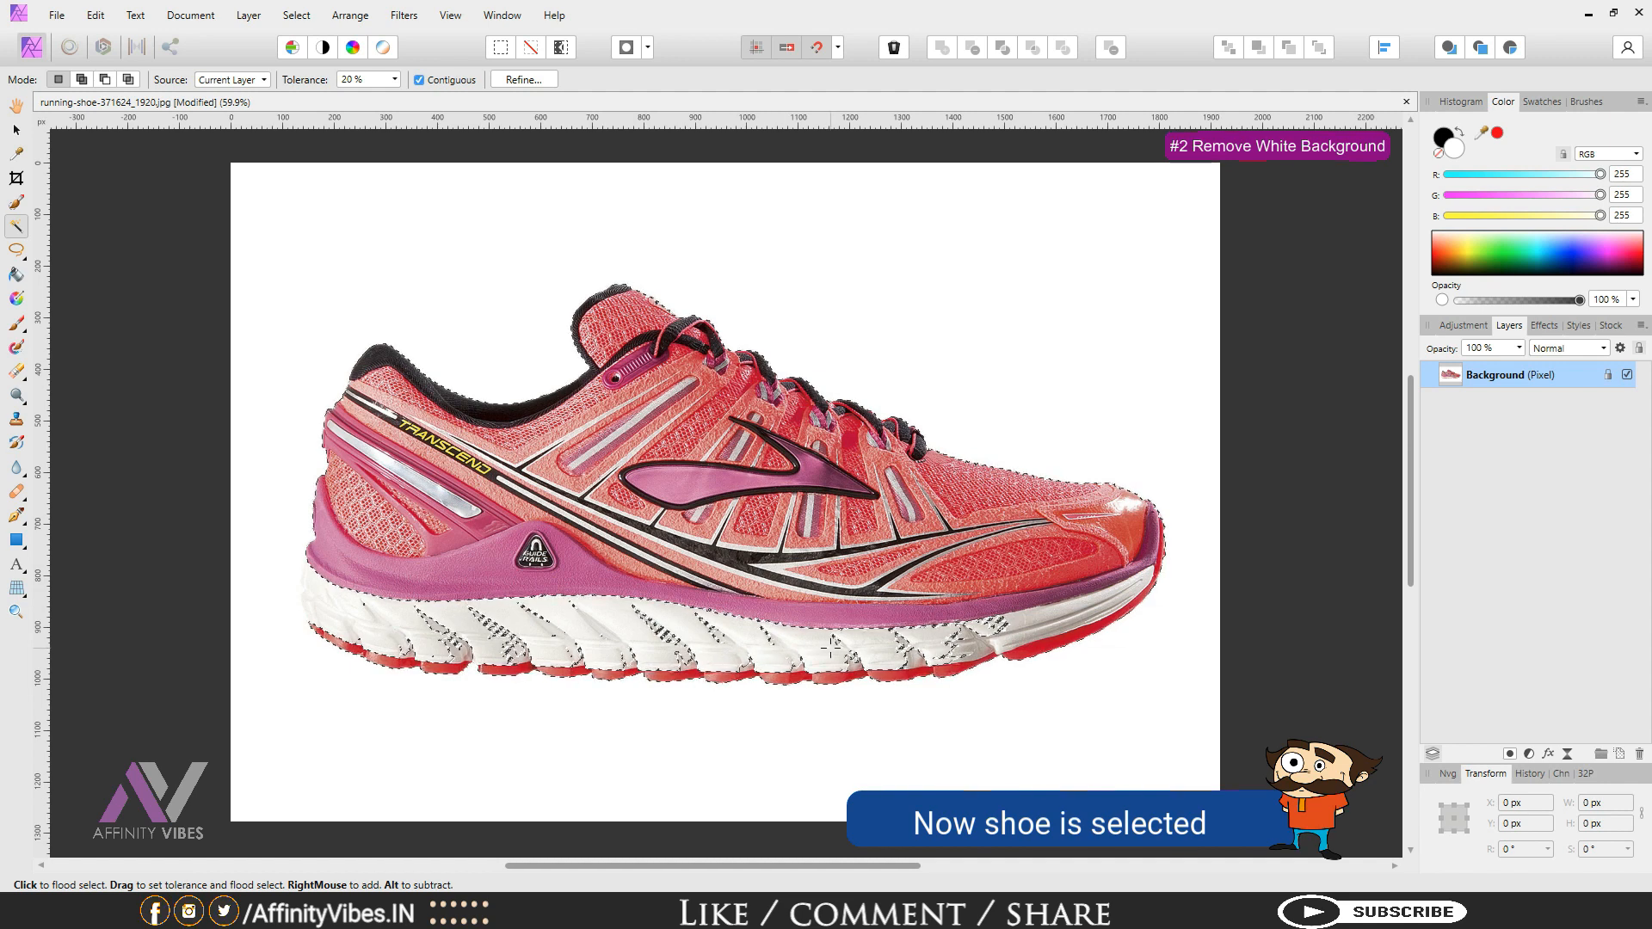
Step: Add the missed patches of the shoe's white sole with a 35.7 px Selection Brush and check the selection as a quick mask
{"action": "left_click", "coordinate": [19, 203]}
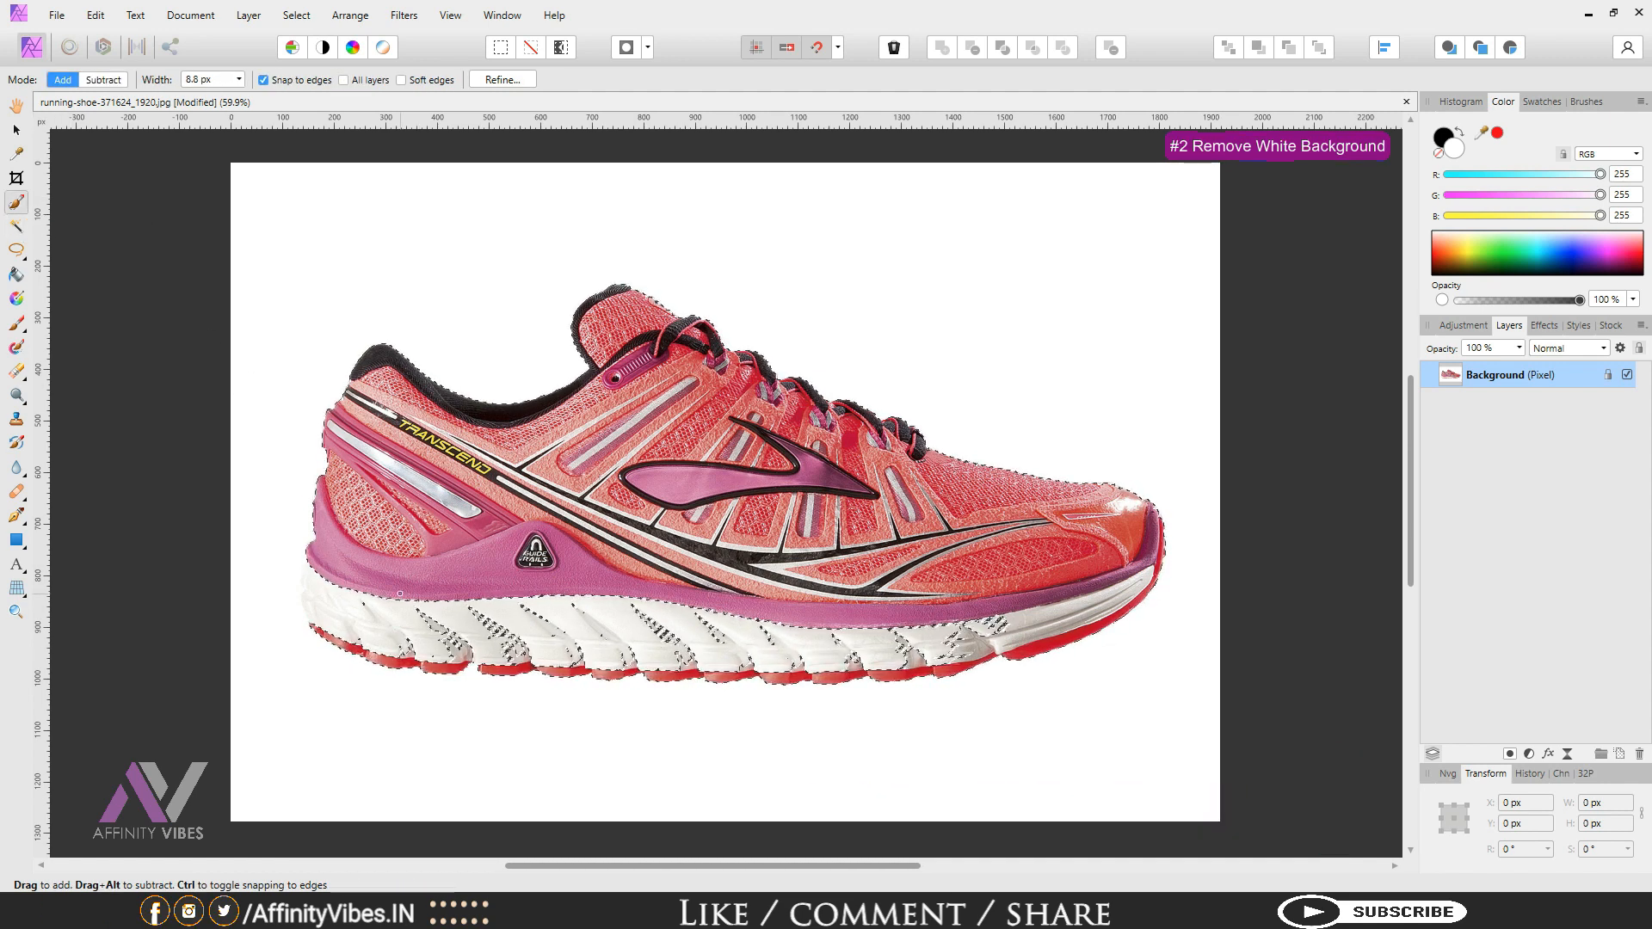
{"action": "key", "text": "bracketright"}
{"action": "key", "text": "bracketright"}
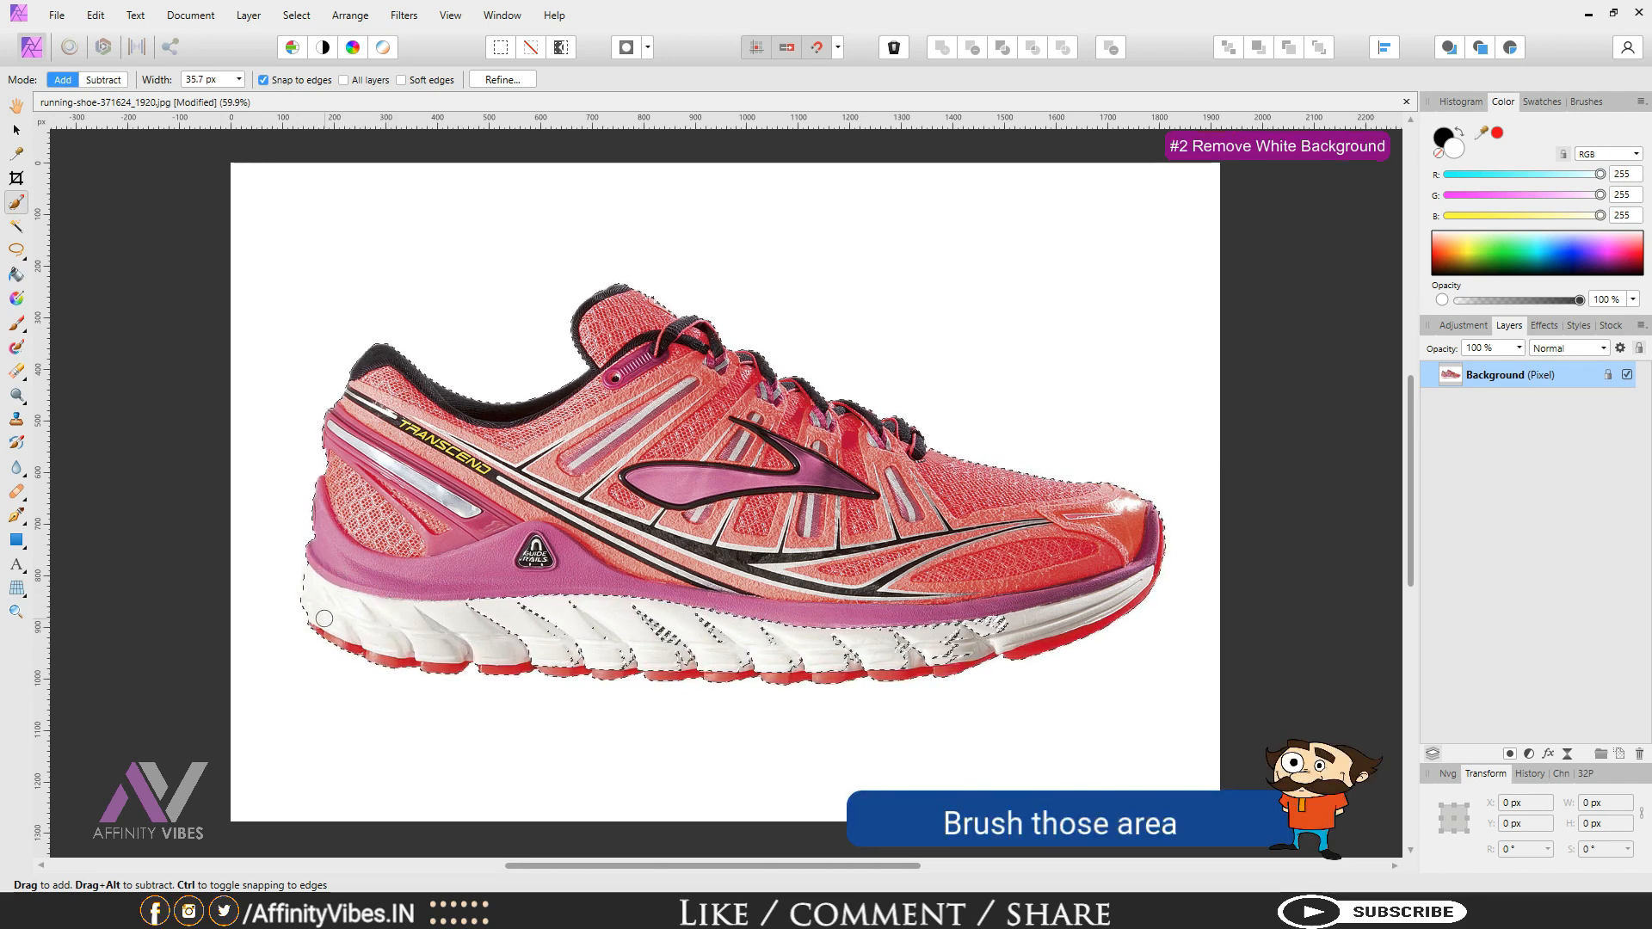
{"action": "left_click_drag", "start_coordinate": [451, 617], "coordinate": [868, 660]}
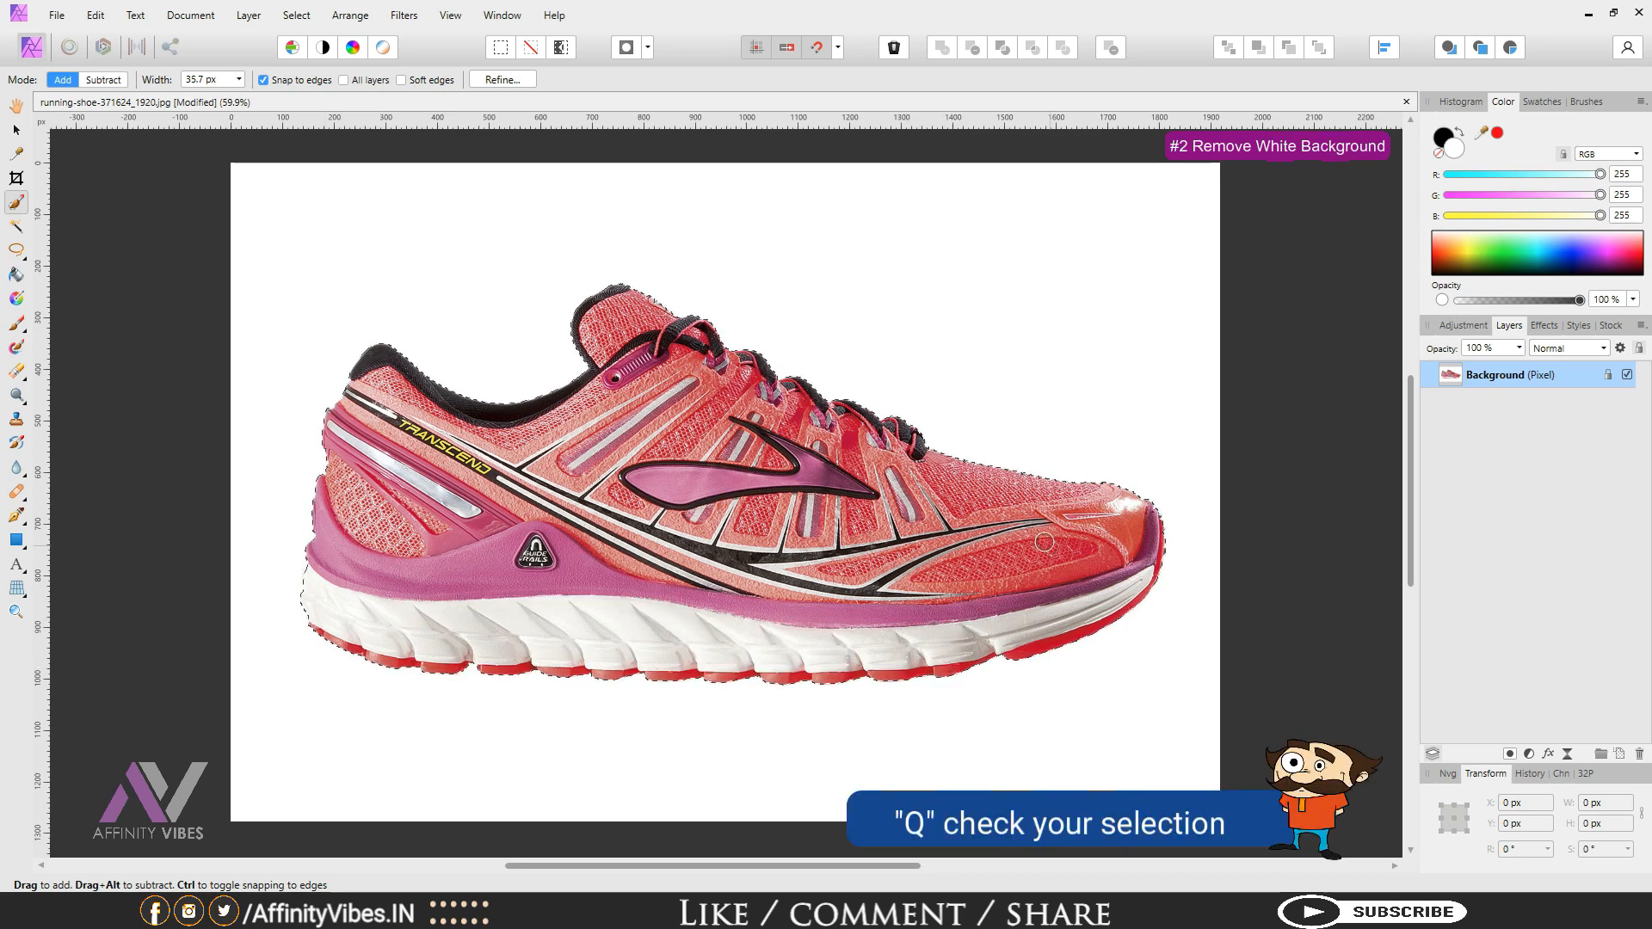
{"action": "key", "text": "q"}
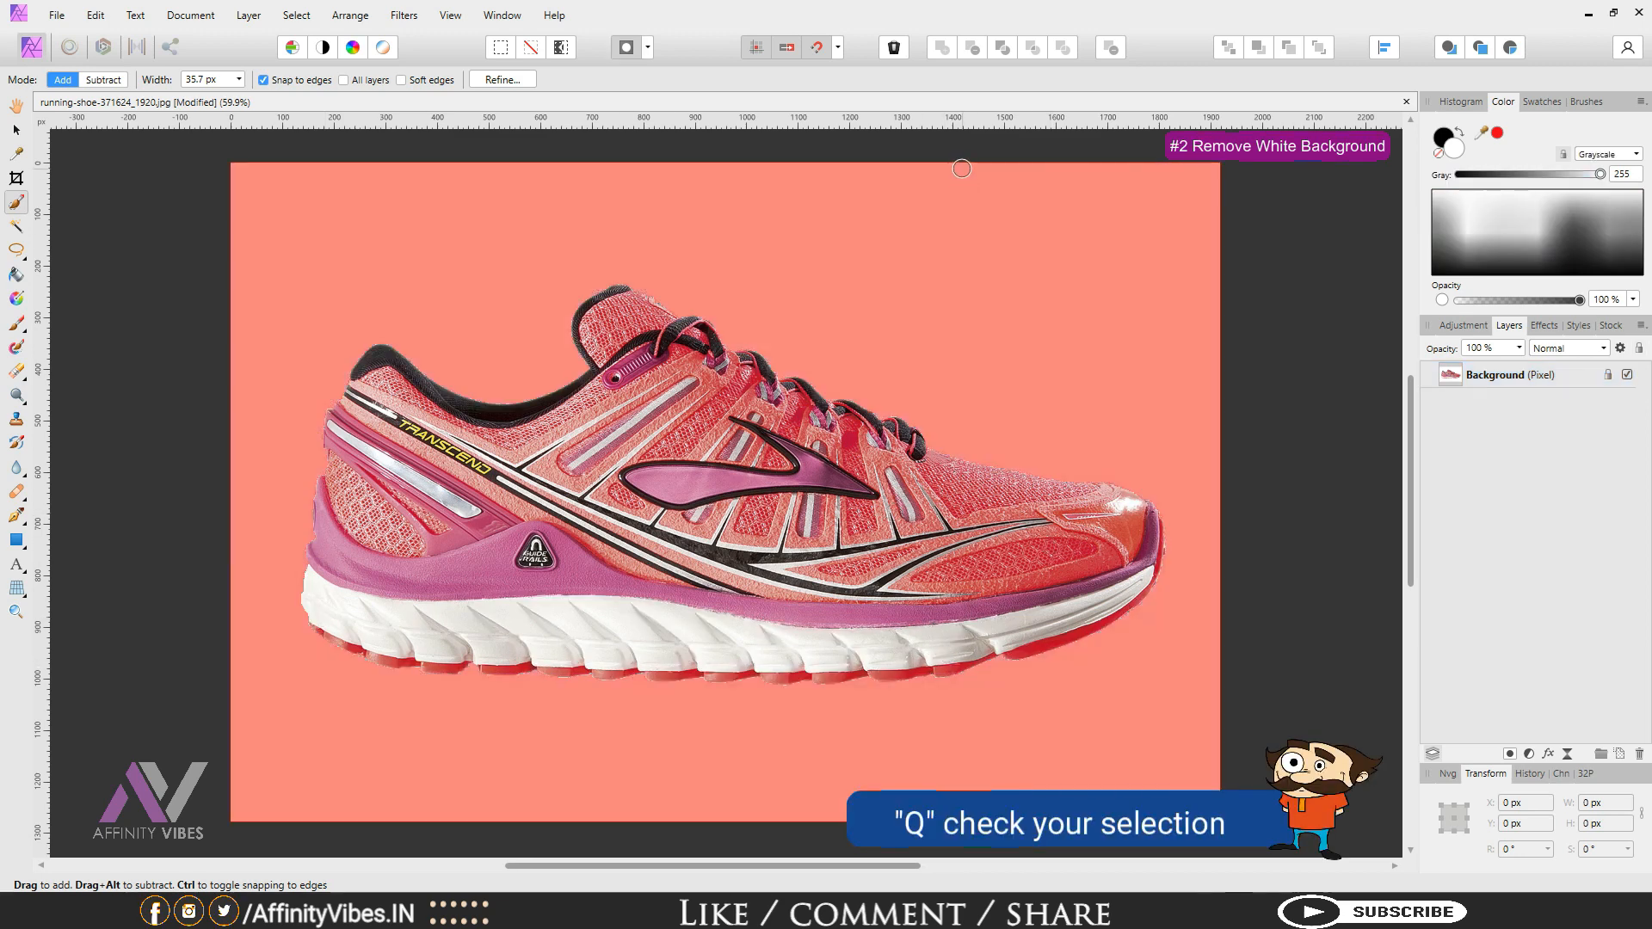
{"action": "key", "text": "q"}
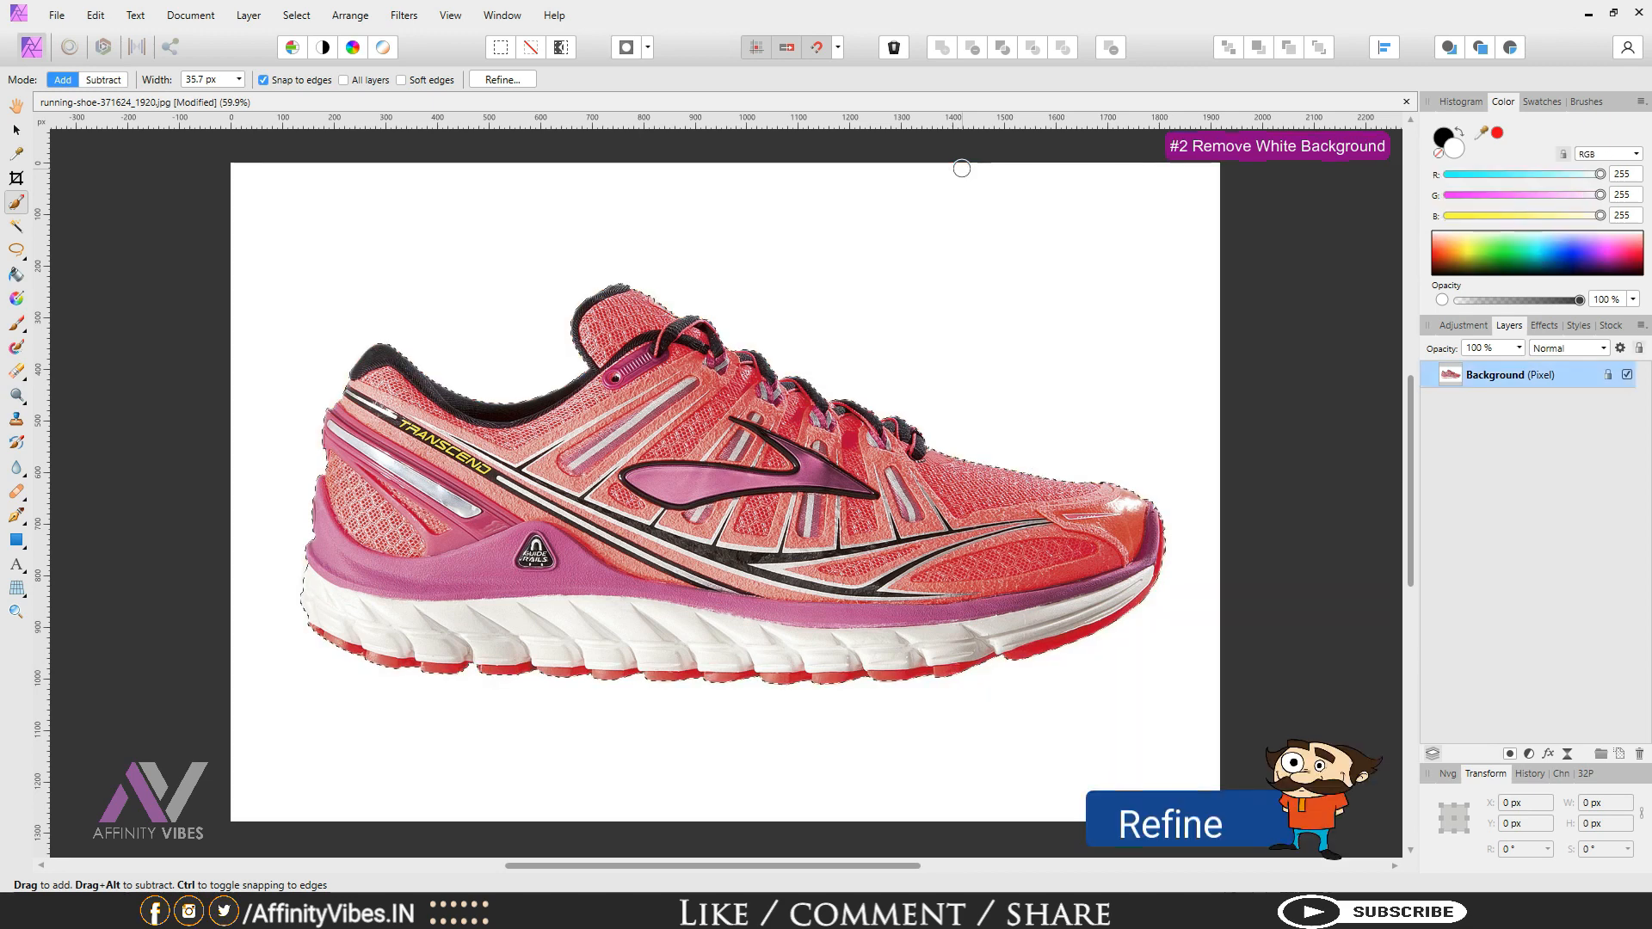
Step: Refine the shoe's selection and output it as a mask
{"action": "left_click", "coordinate": [516, 79]}
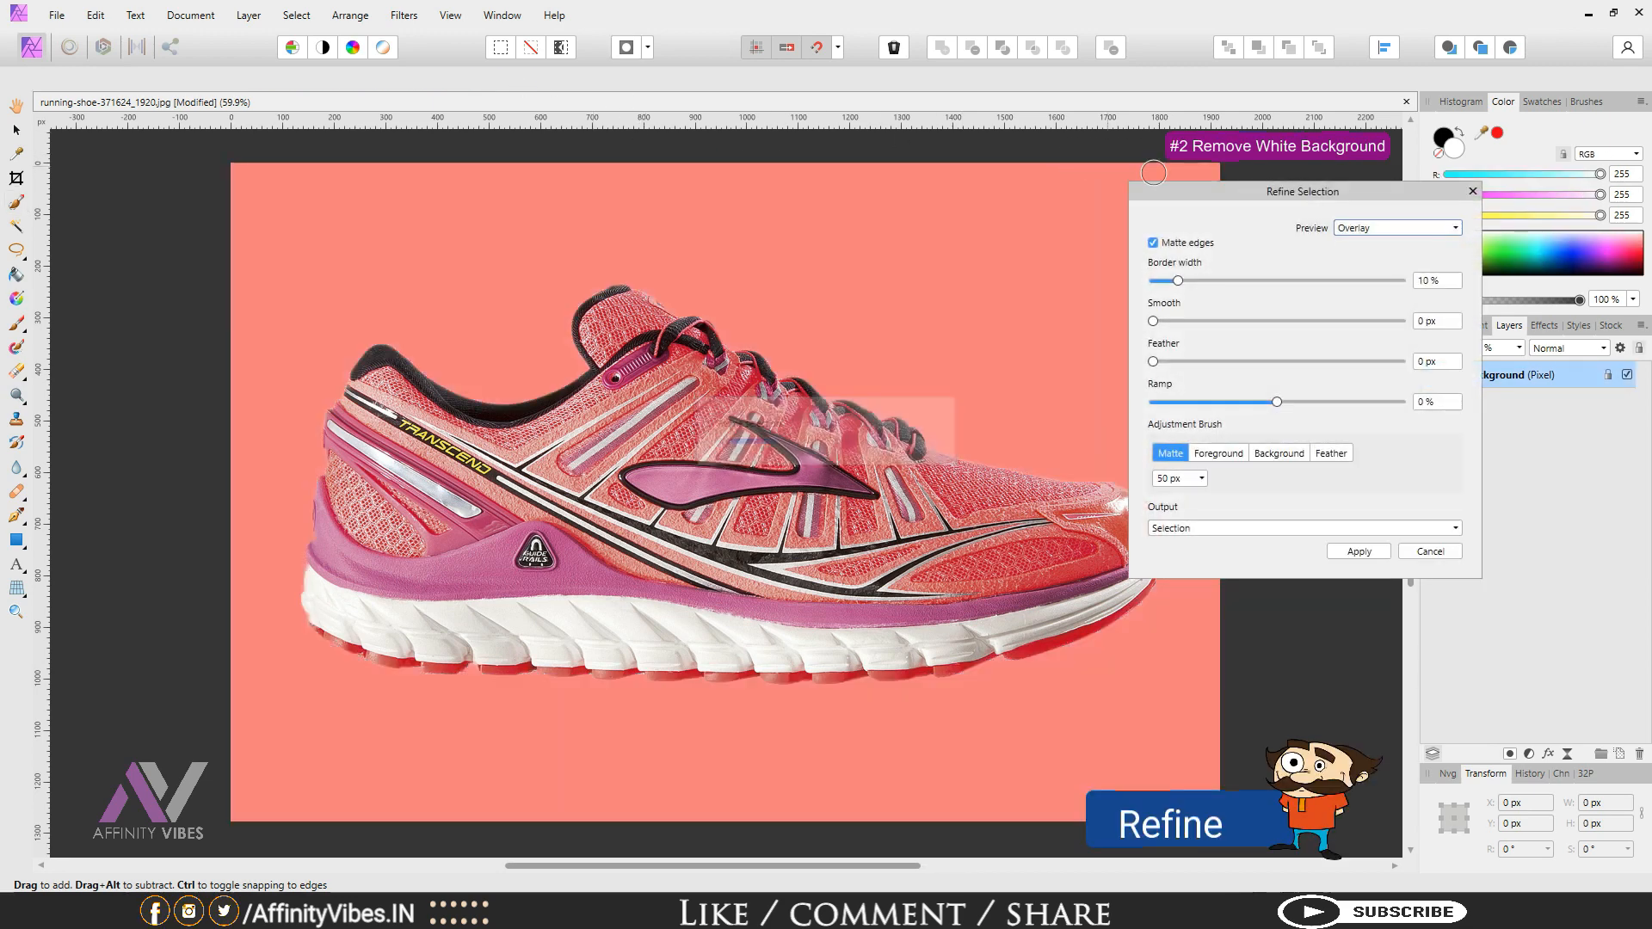
{"action": "left_click", "coordinate": [1339, 528]}
{"action": "left_click", "coordinate": [1262, 567]}
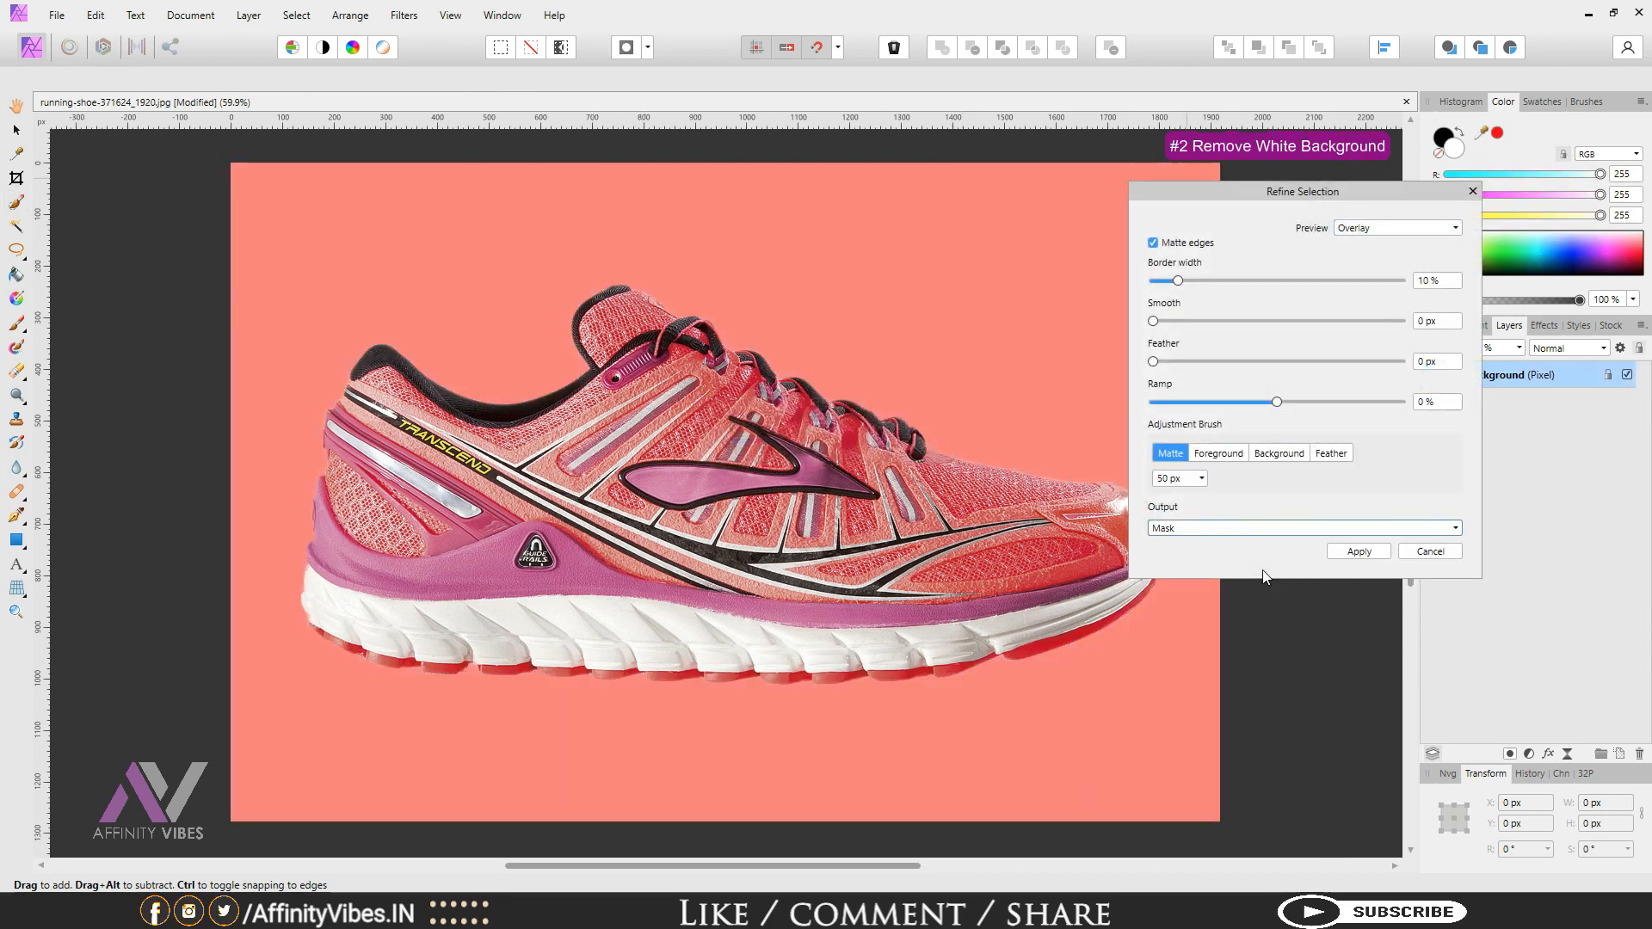
{"action": "left_click", "coordinate": [1360, 551]}
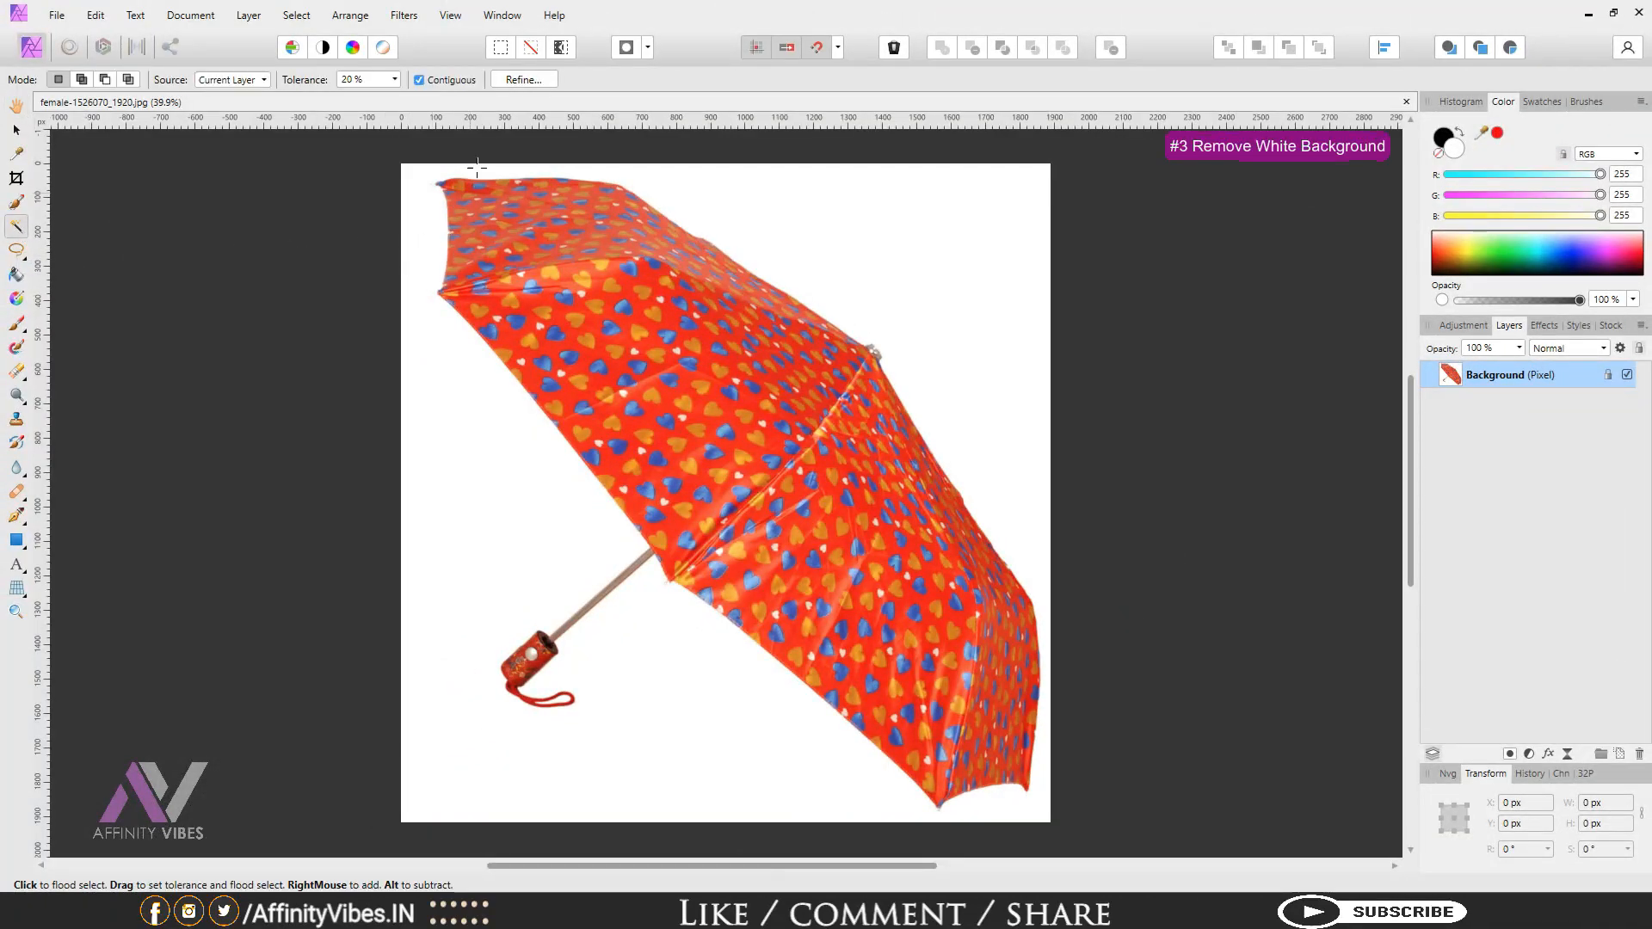
Step: Flood-select the white background around the umbrella, invert the selection and check it as a quick mask
{"action": "left_click", "coordinate": [476, 425]}
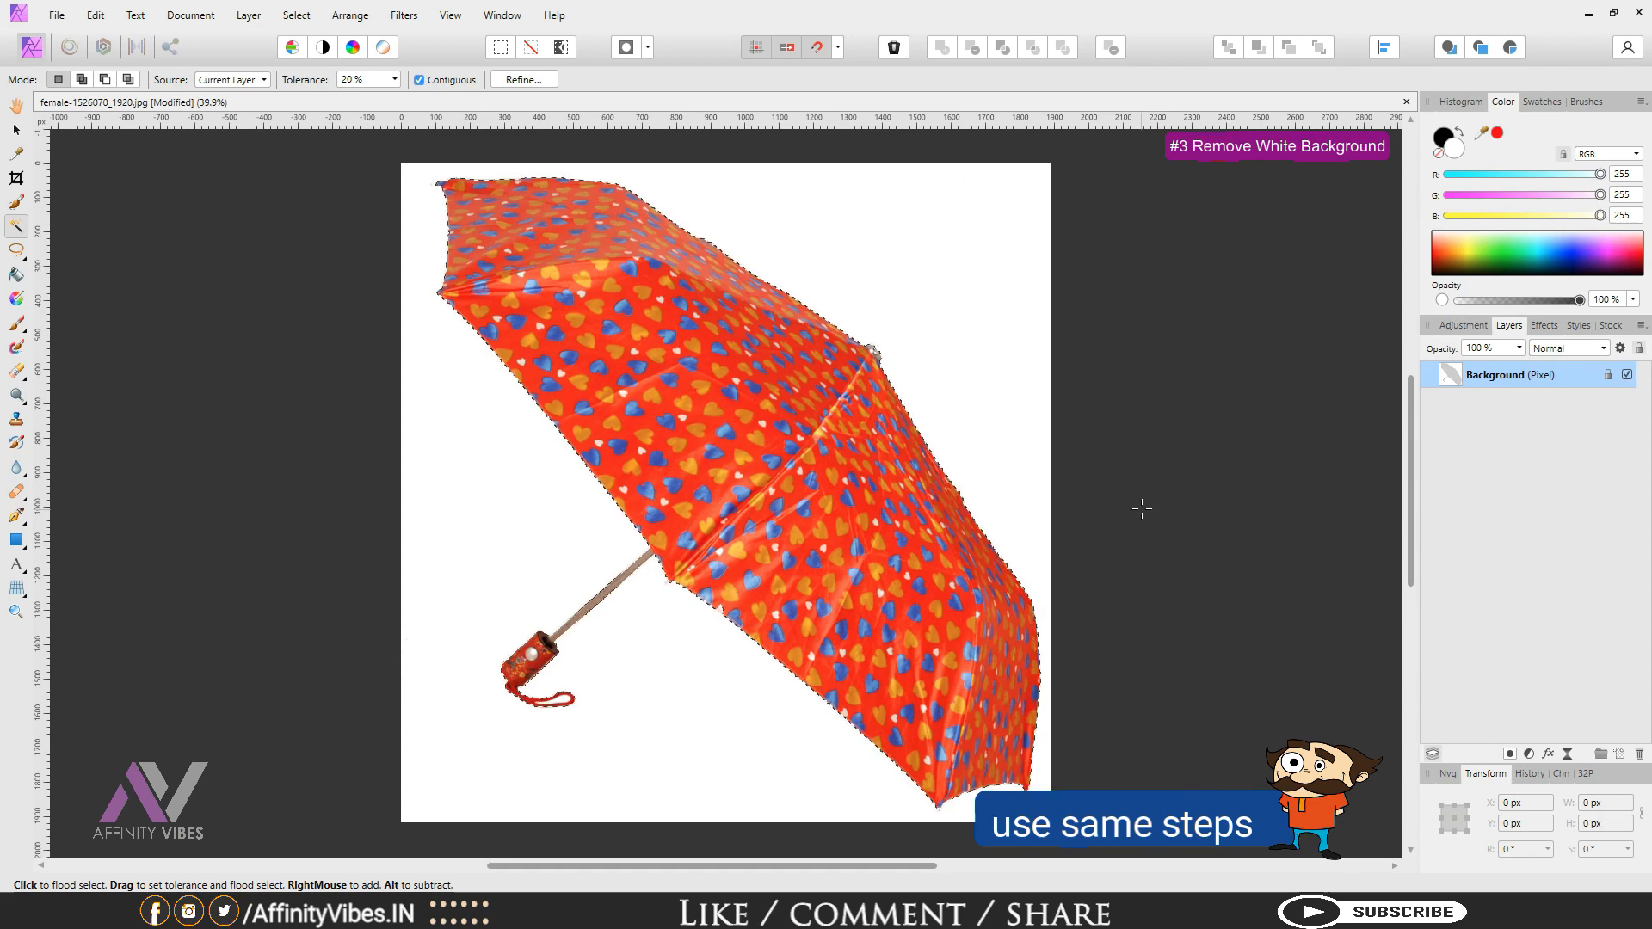
{"action": "key", "text": "q"}
{"action": "key", "text": "q"}
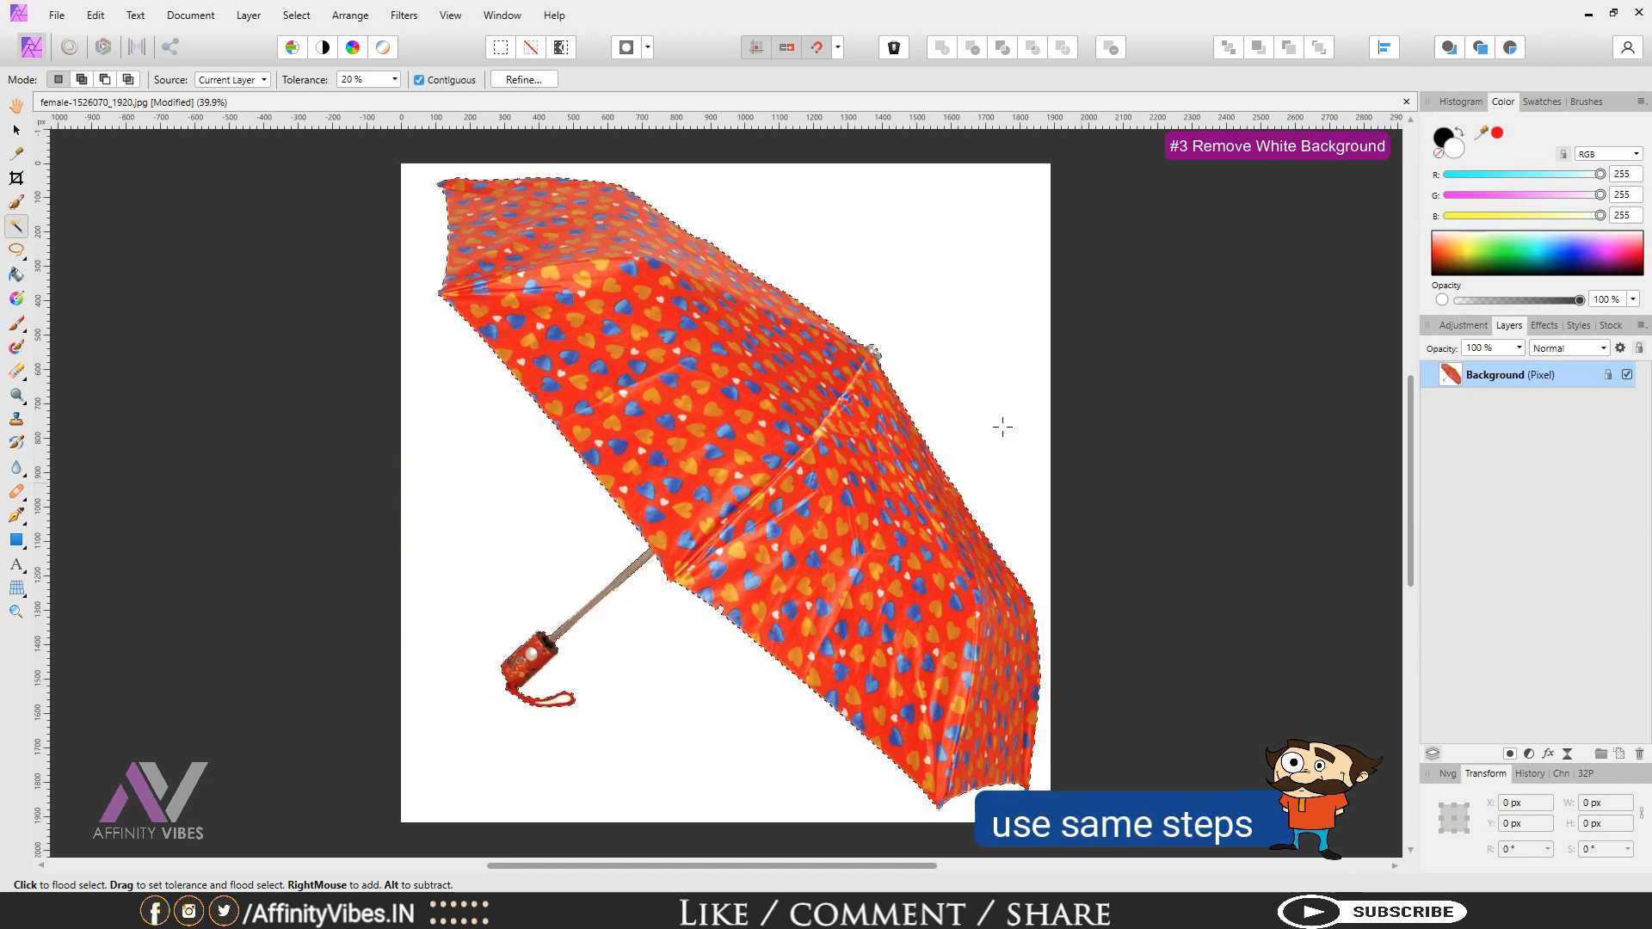
Step: Refine the umbrella's selection with Mask as the output and apply it
{"action": "left_click", "coordinate": [524, 79]}
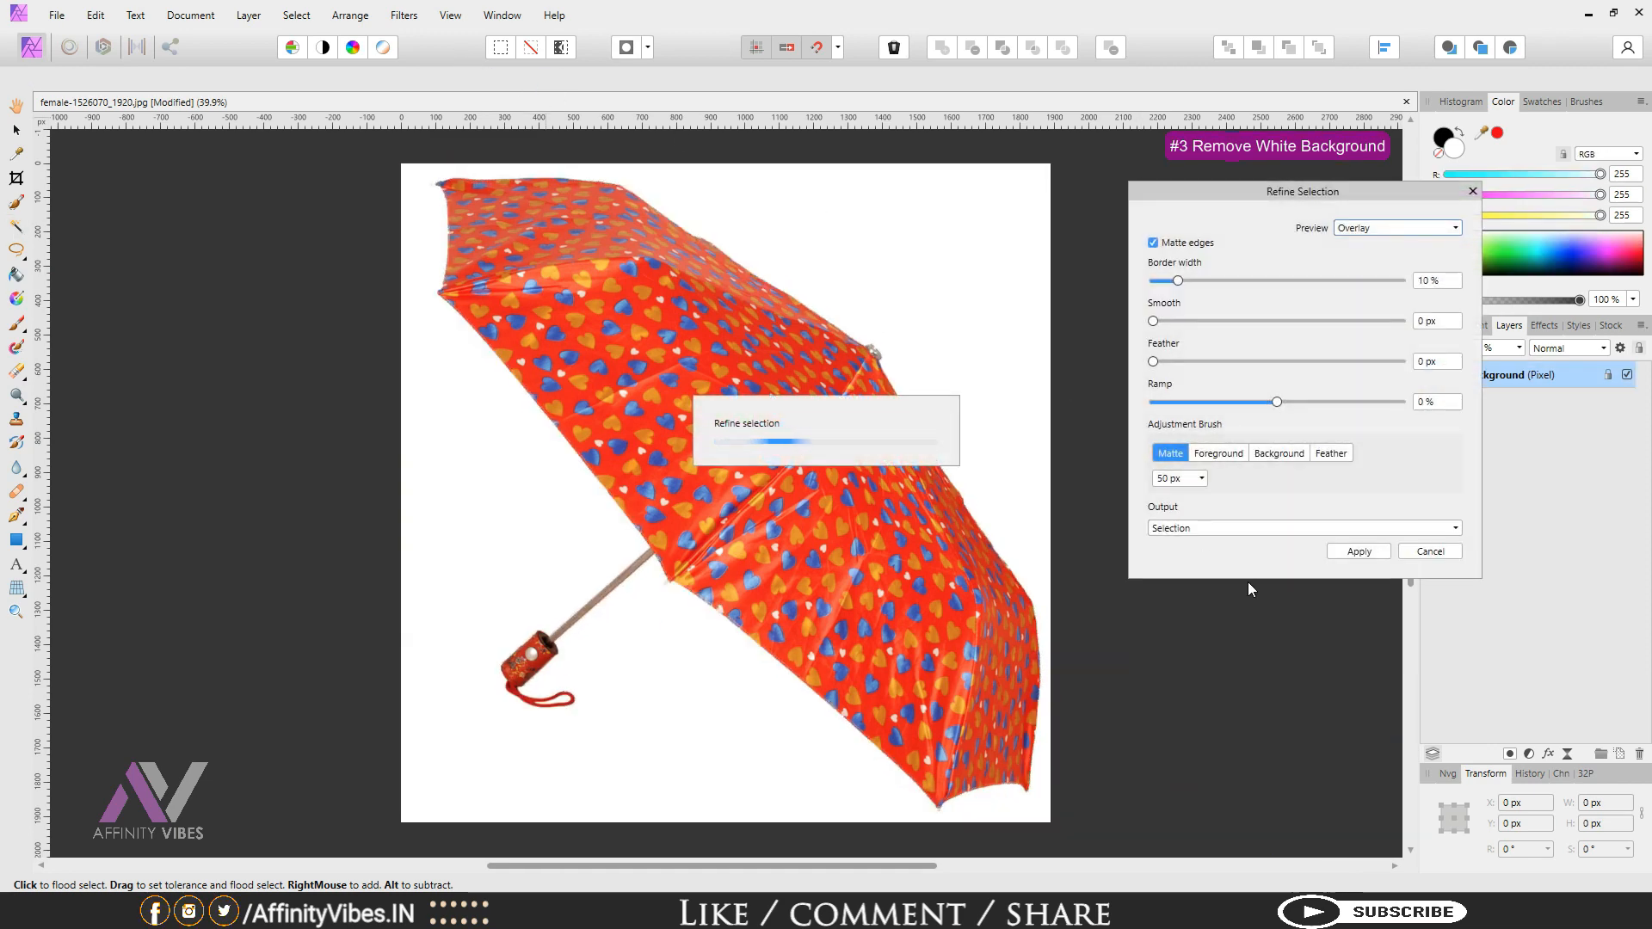
{"action": "left_click", "coordinate": [1220, 528]}
{"action": "left_click", "coordinate": [1205, 567]}
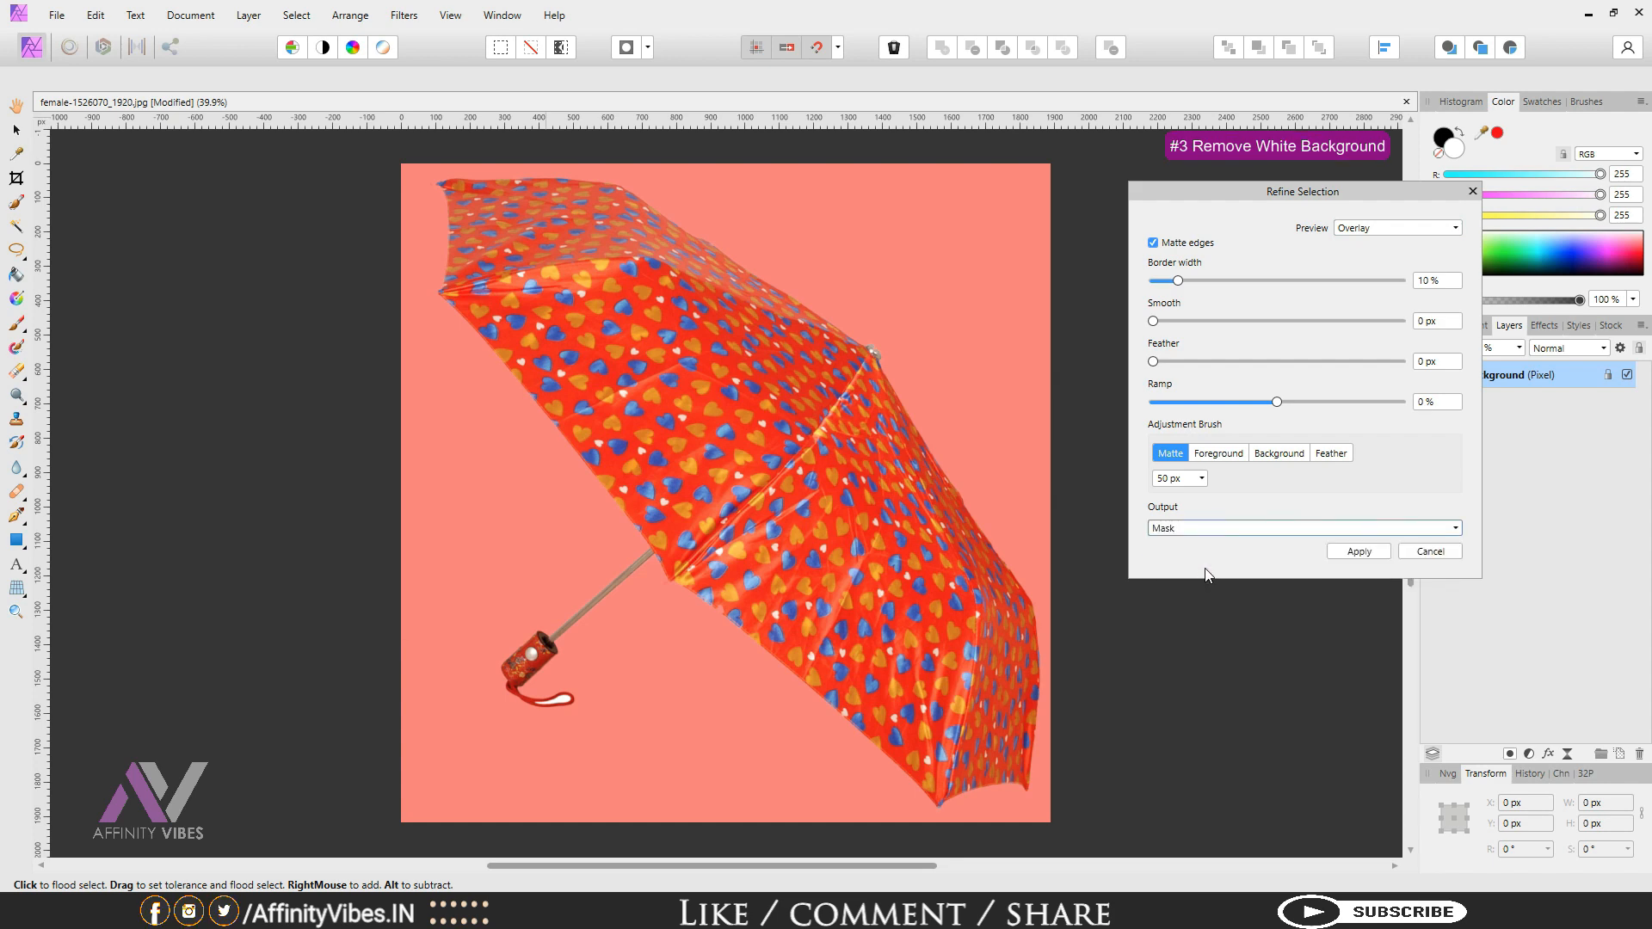
{"action": "left_click", "coordinate": [1358, 552]}
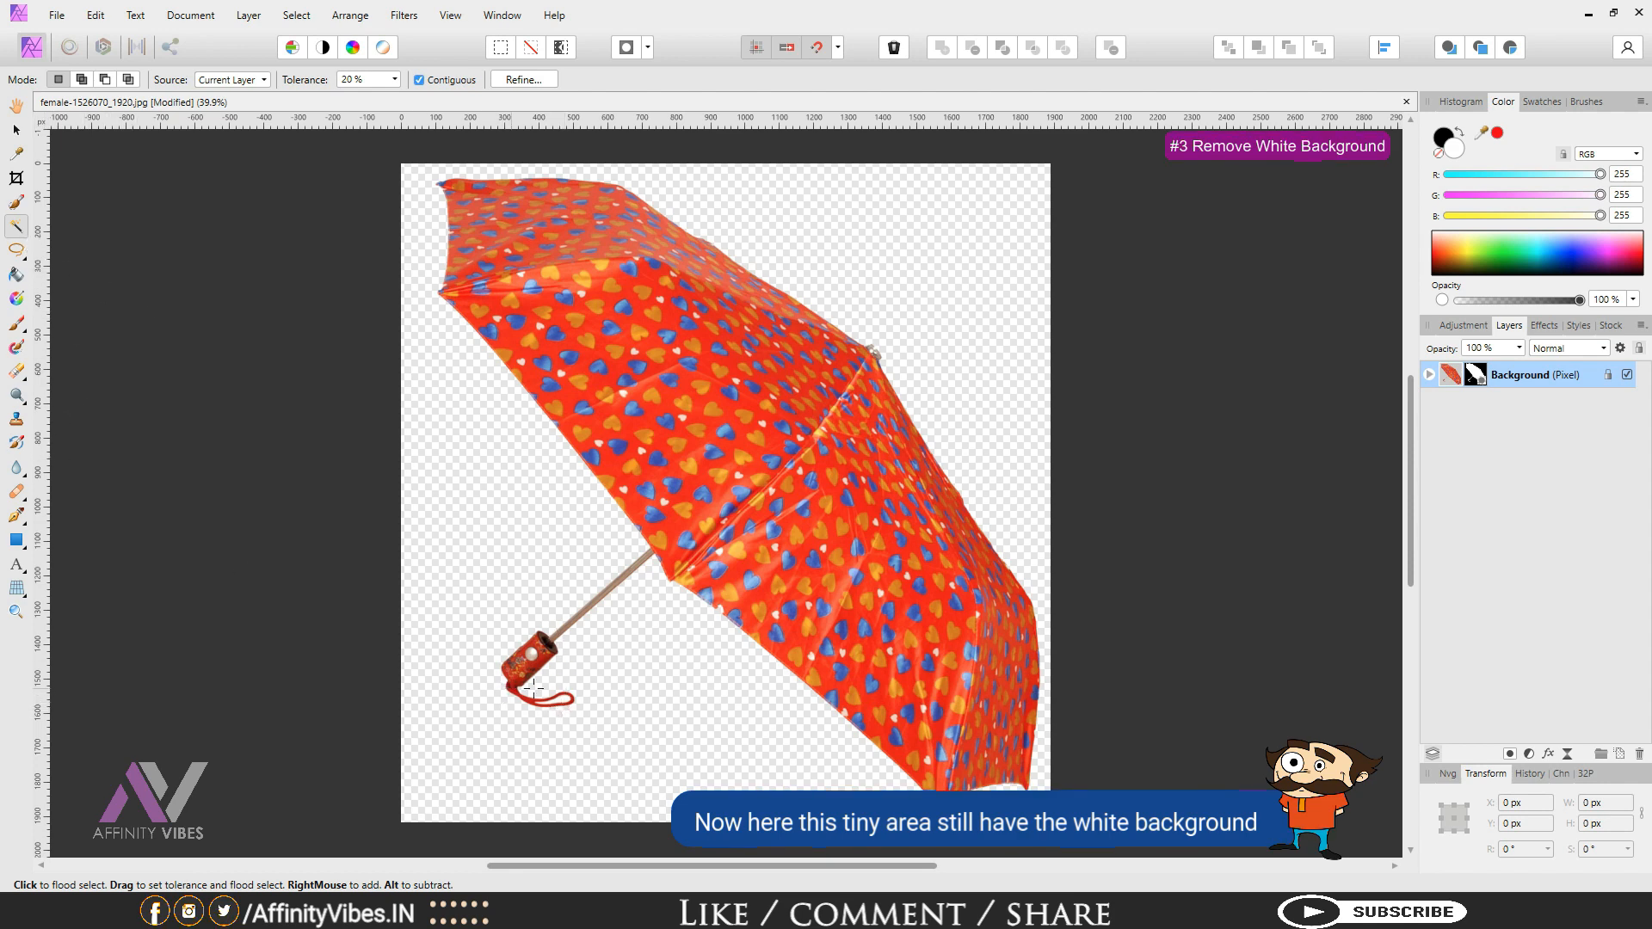
Step: Draw a rectangle about 2348 × 2023 px over the whole canvas and fill it with green (RGB 10, 255, 135)
{"action": "left_click", "coordinate": [16, 540]}
{"action": "left_click_drag", "start_coordinate": [331, 147], "coordinate": [1137, 841]}
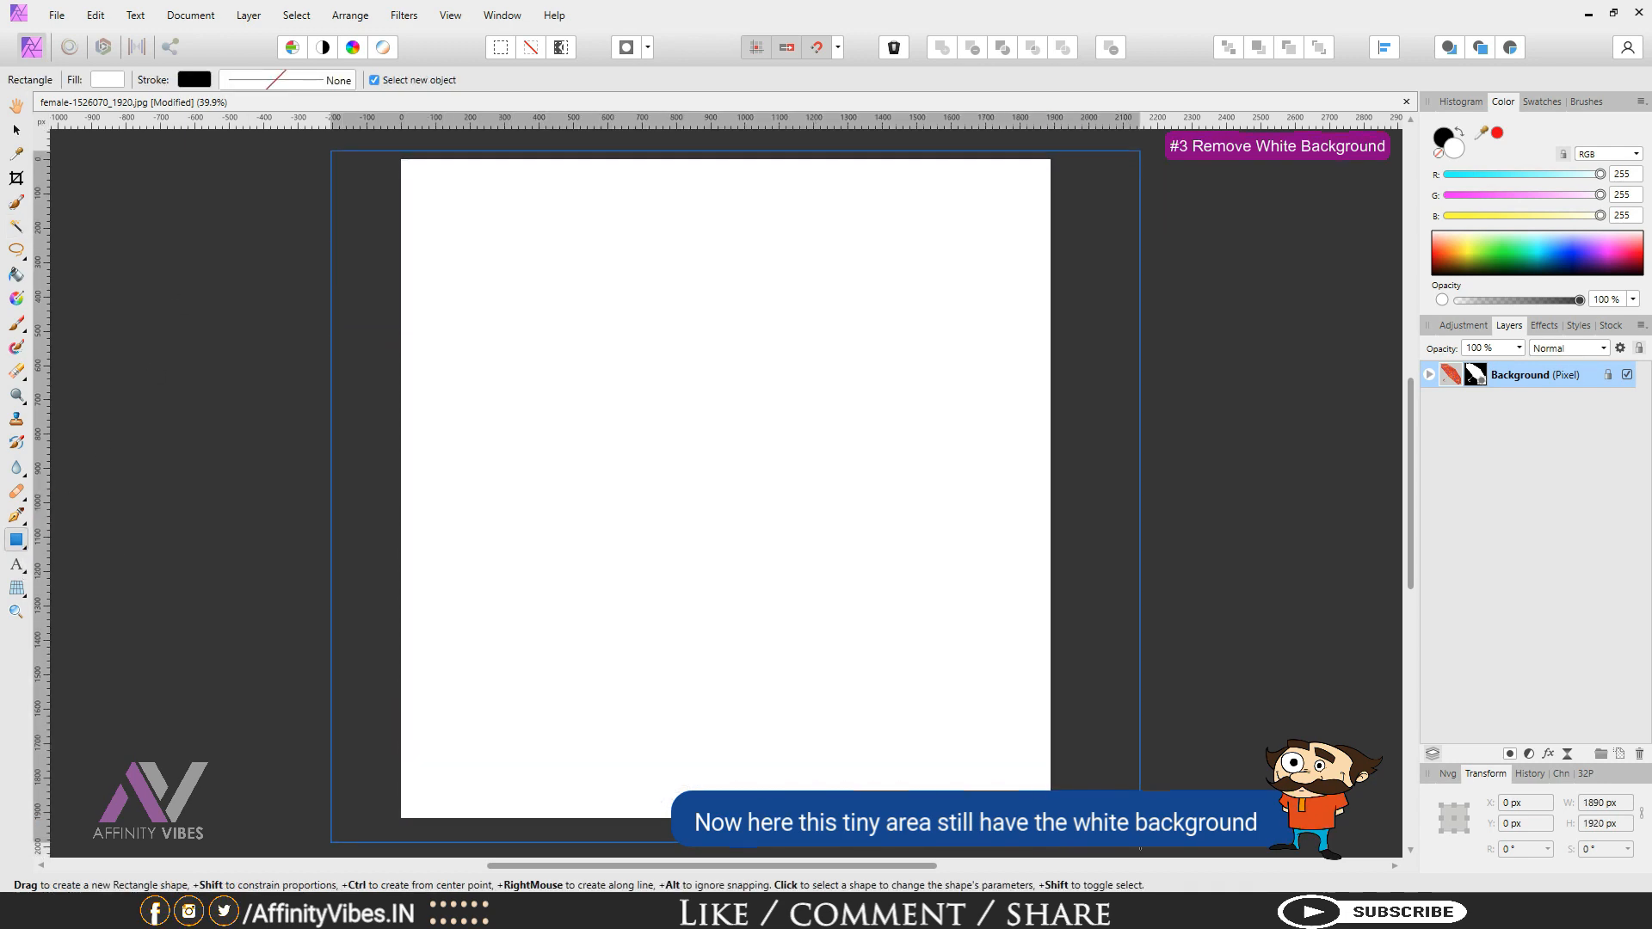
{"action": "double_click", "coordinate": [1452, 153]}
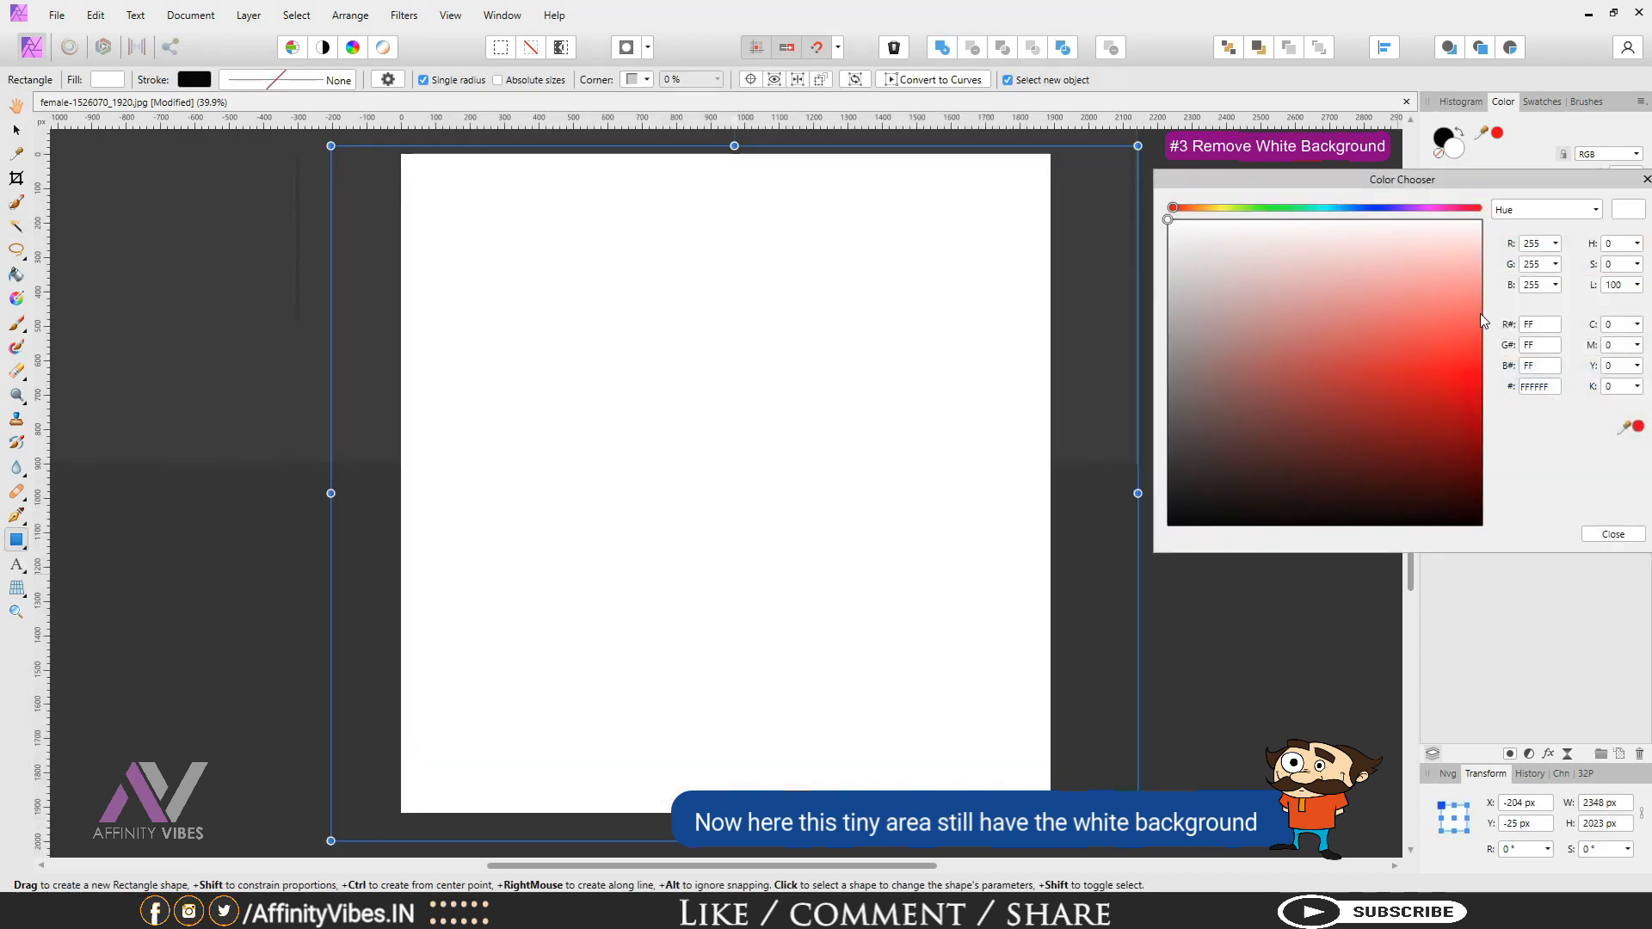
{"action": "left_click_drag", "start_coordinate": [1415, 173], "coordinate": [1010, 233]}
{"action": "left_click", "coordinate": [1520, 251]}
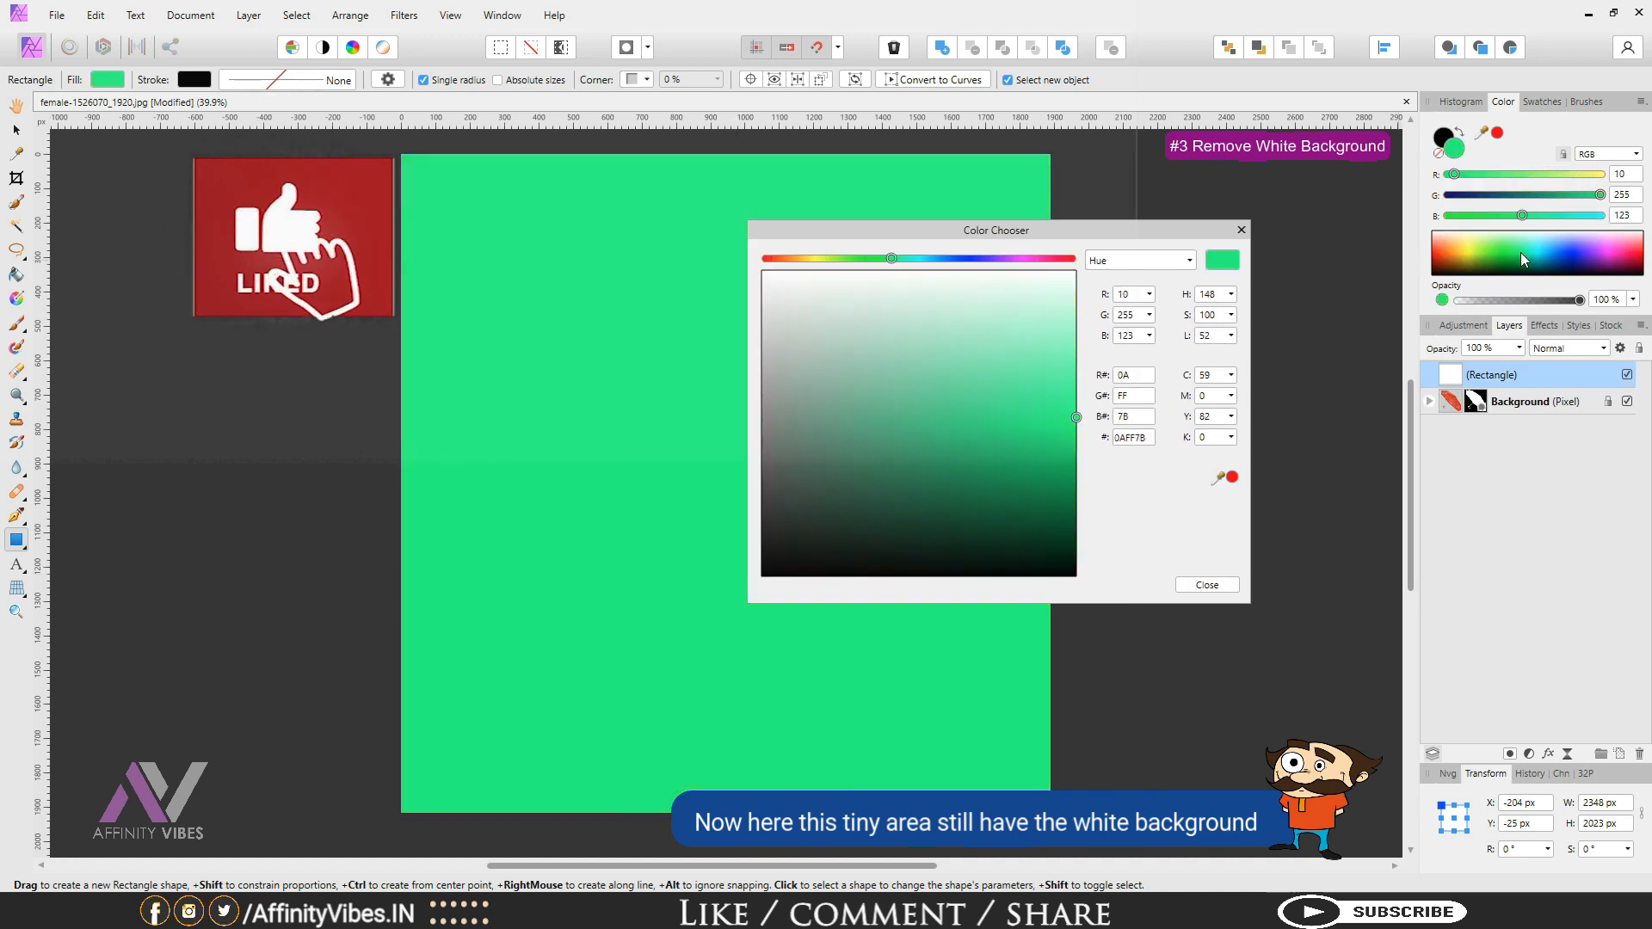
{"action": "left_click", "coordinate": [1241, 229]}
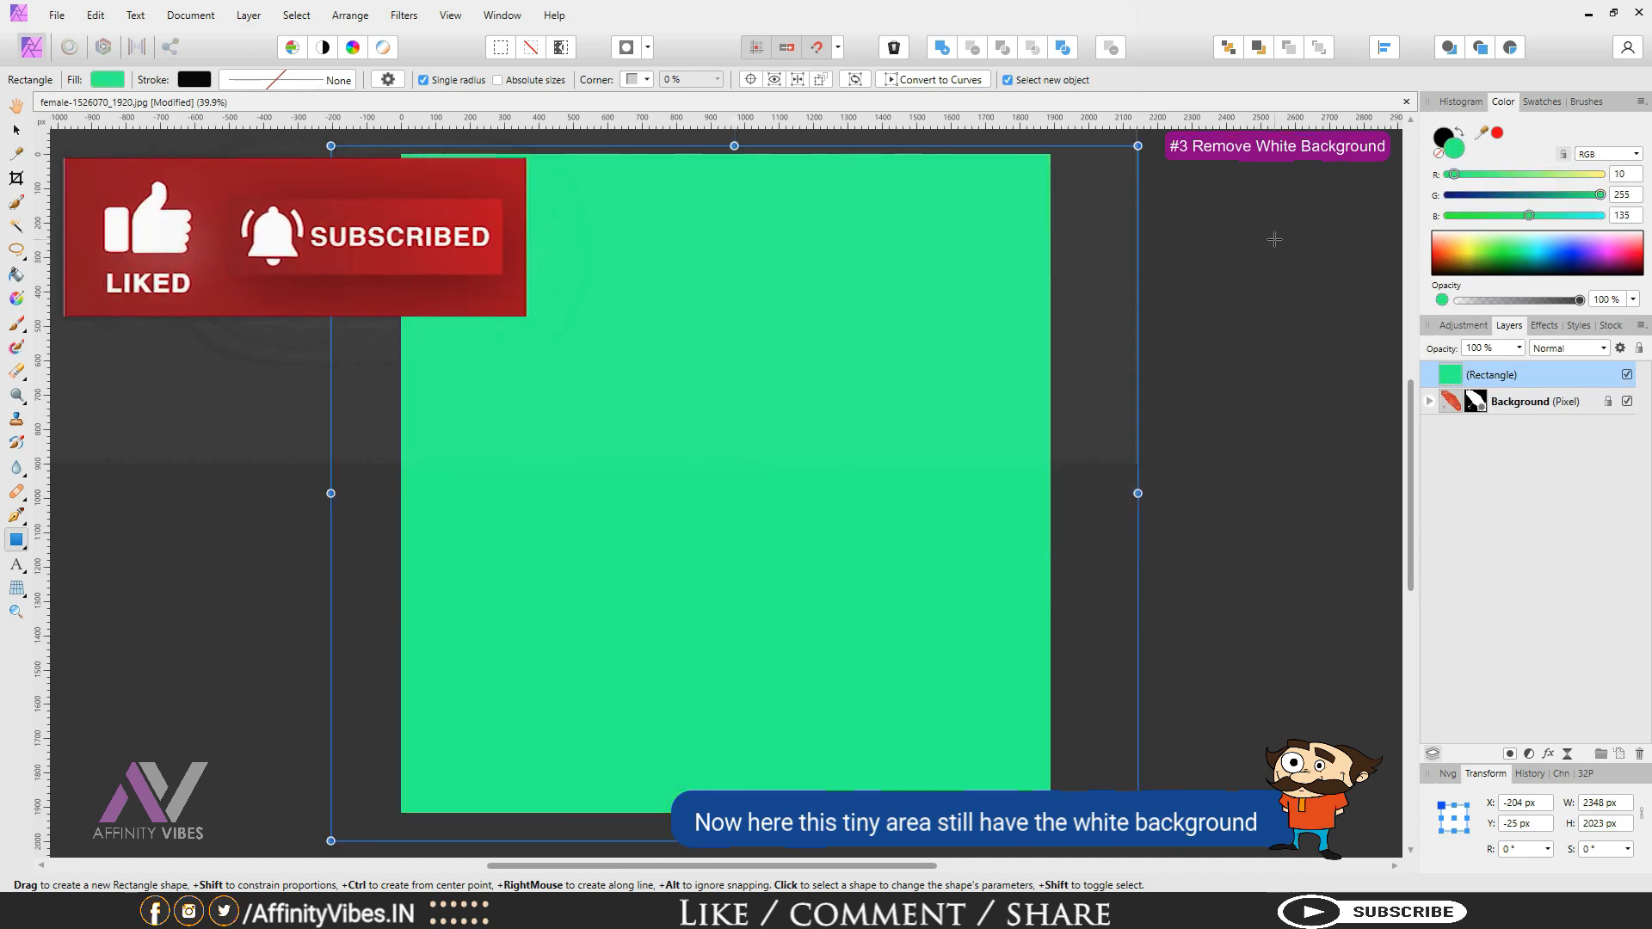
Step: Send the green rectangle to the back, beneath the masked umbrella layer
{"action": "key", "text": "ctrl+minus"}
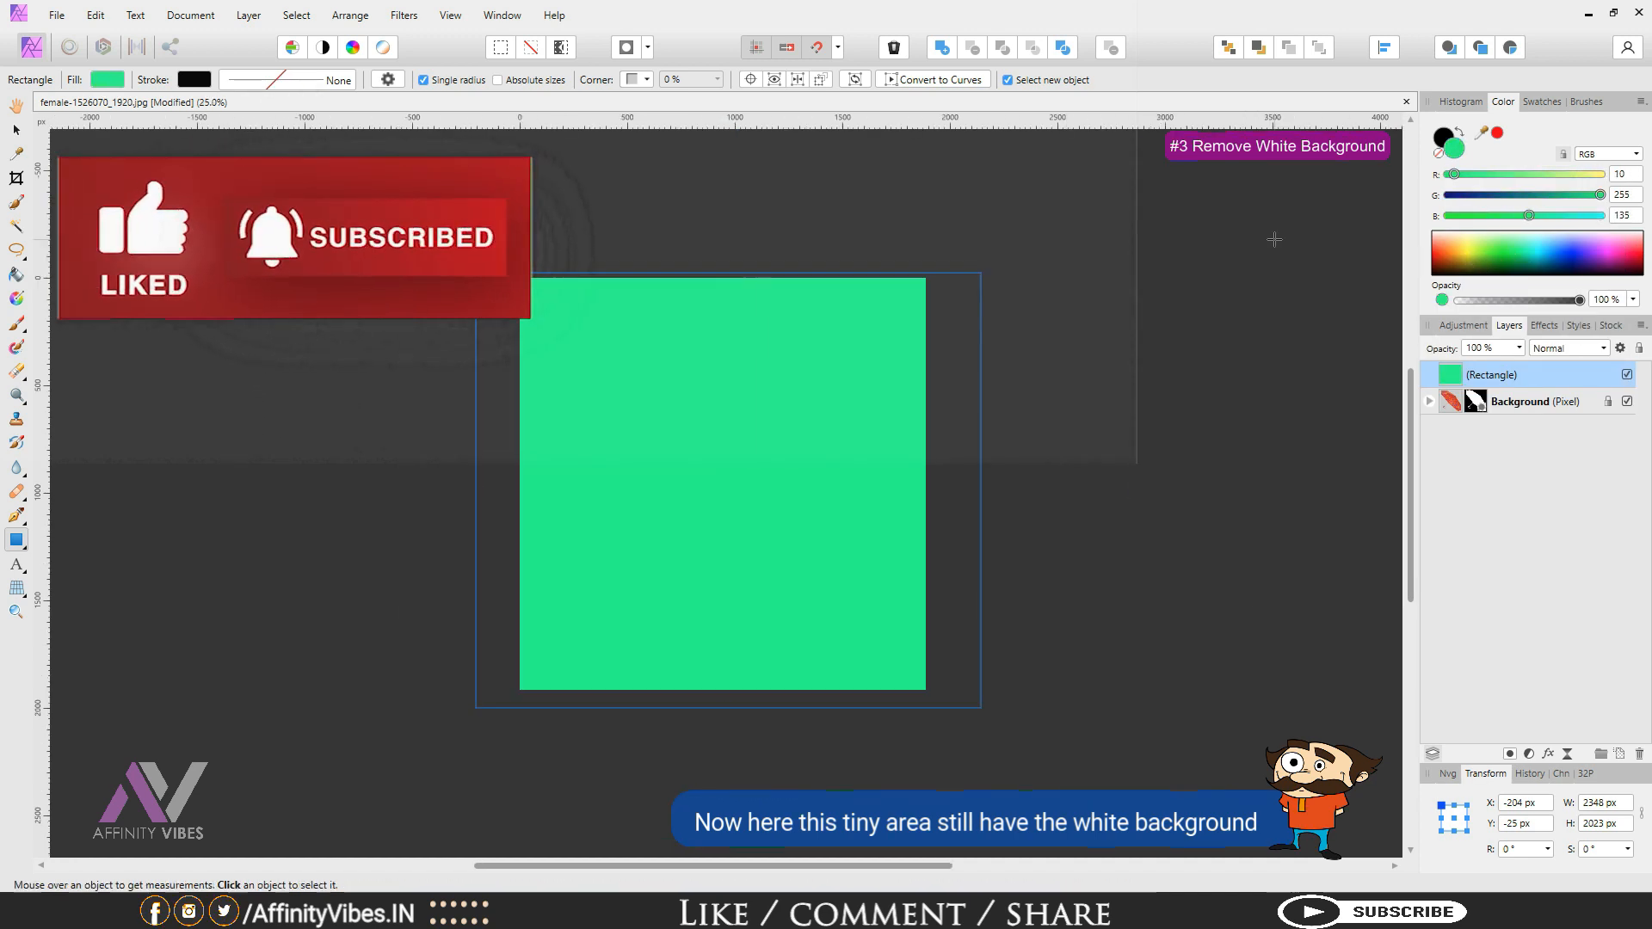
{"action": "key", "text": "ctrl+shift+bracketleft"}
{"action": "key", "text": "ctrl+plus"}
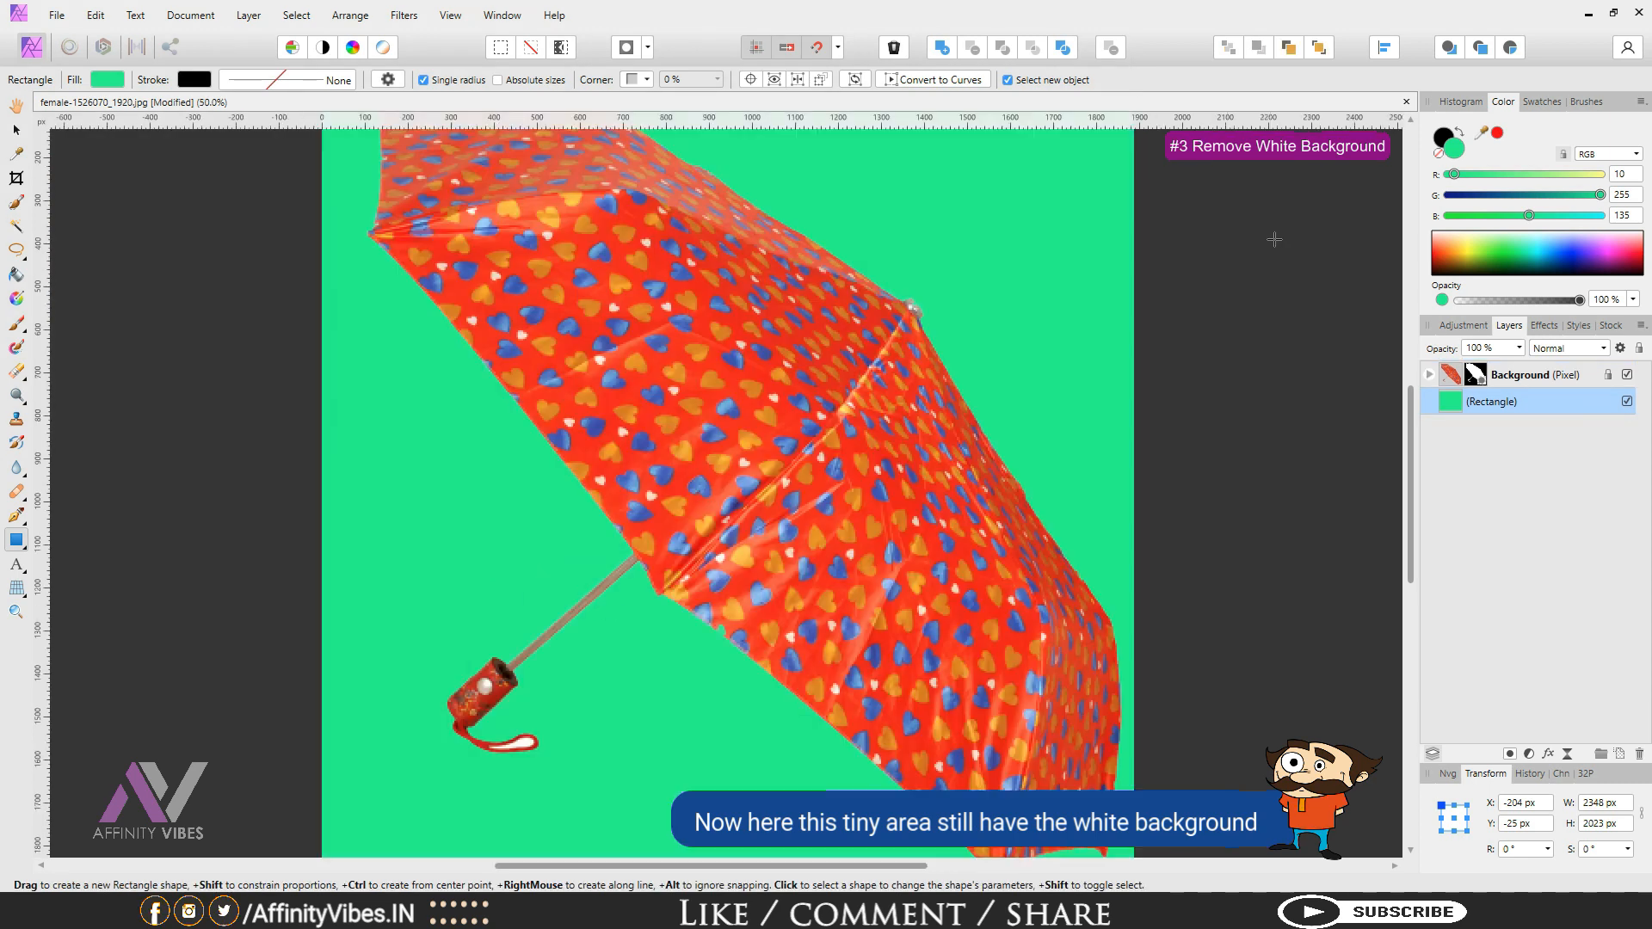
Step: Refine the umbrella layer's mask with Mask as the output to remove the white area inside the handle's strap loop
{"action": "left_click", "coordinate": [1268, 229]}
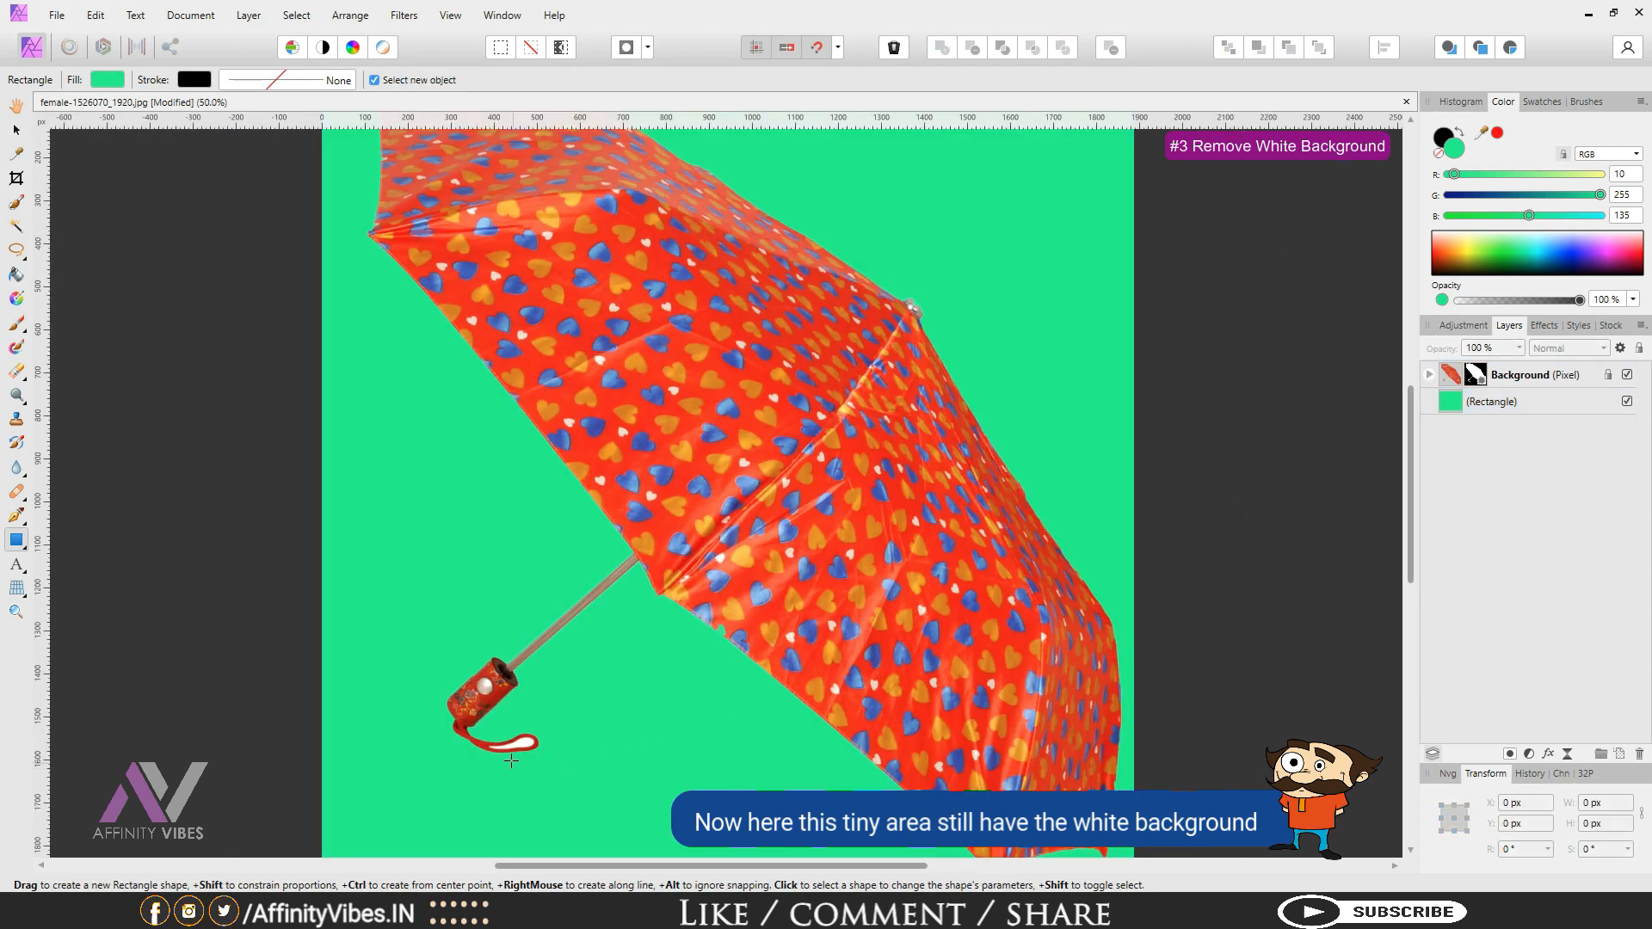
{"action": "scroll", "coordinate": [511, 761], "scroll_direction": "down", "scroll_amount": 5}
{"action": "key", "text": "ctrl+plus"}
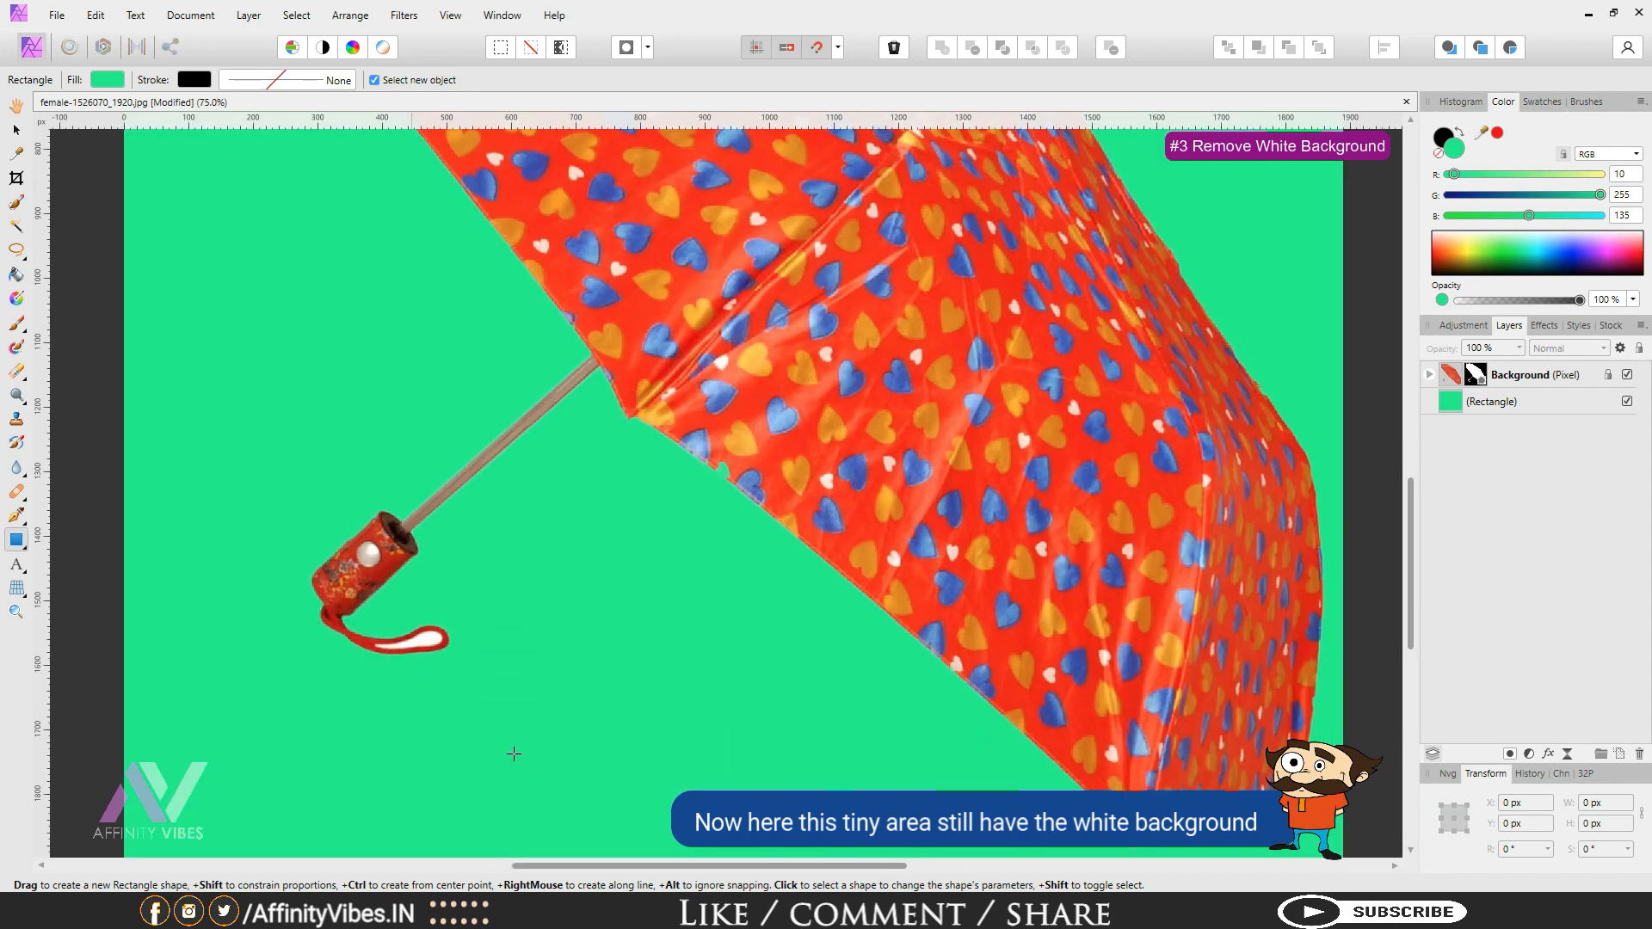
{"action": "scroll", "coordinate": [514, 754], "scroll_direction": "down", "scroll_amount": 4}
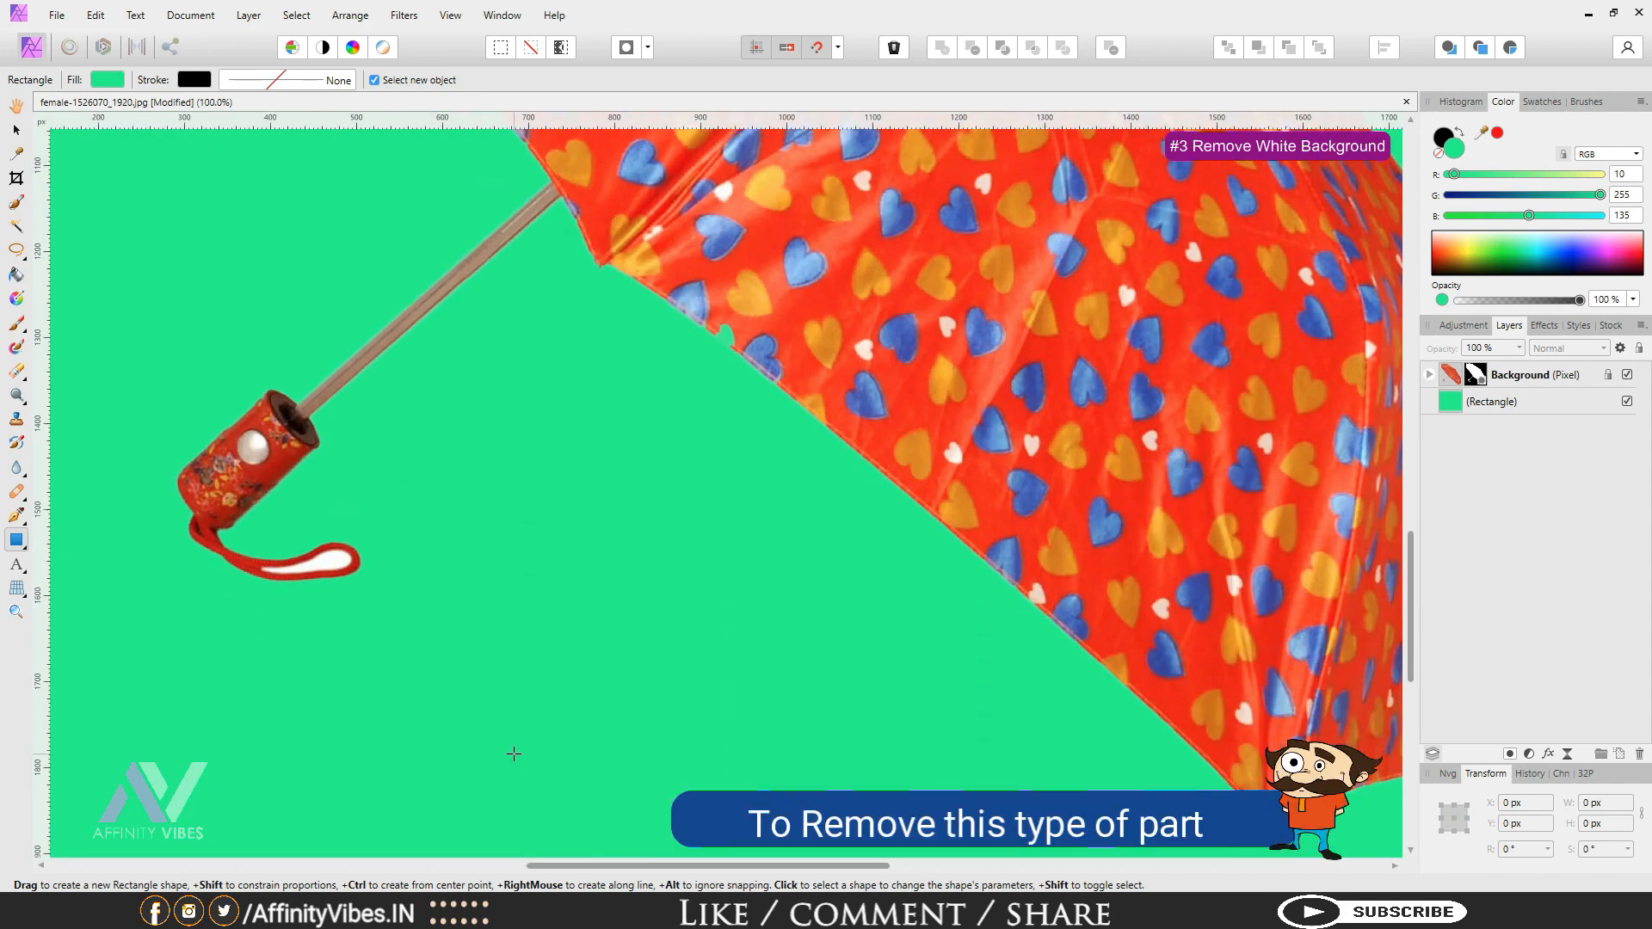
{"action": "left_click", "coordinate": [1480, 375]}
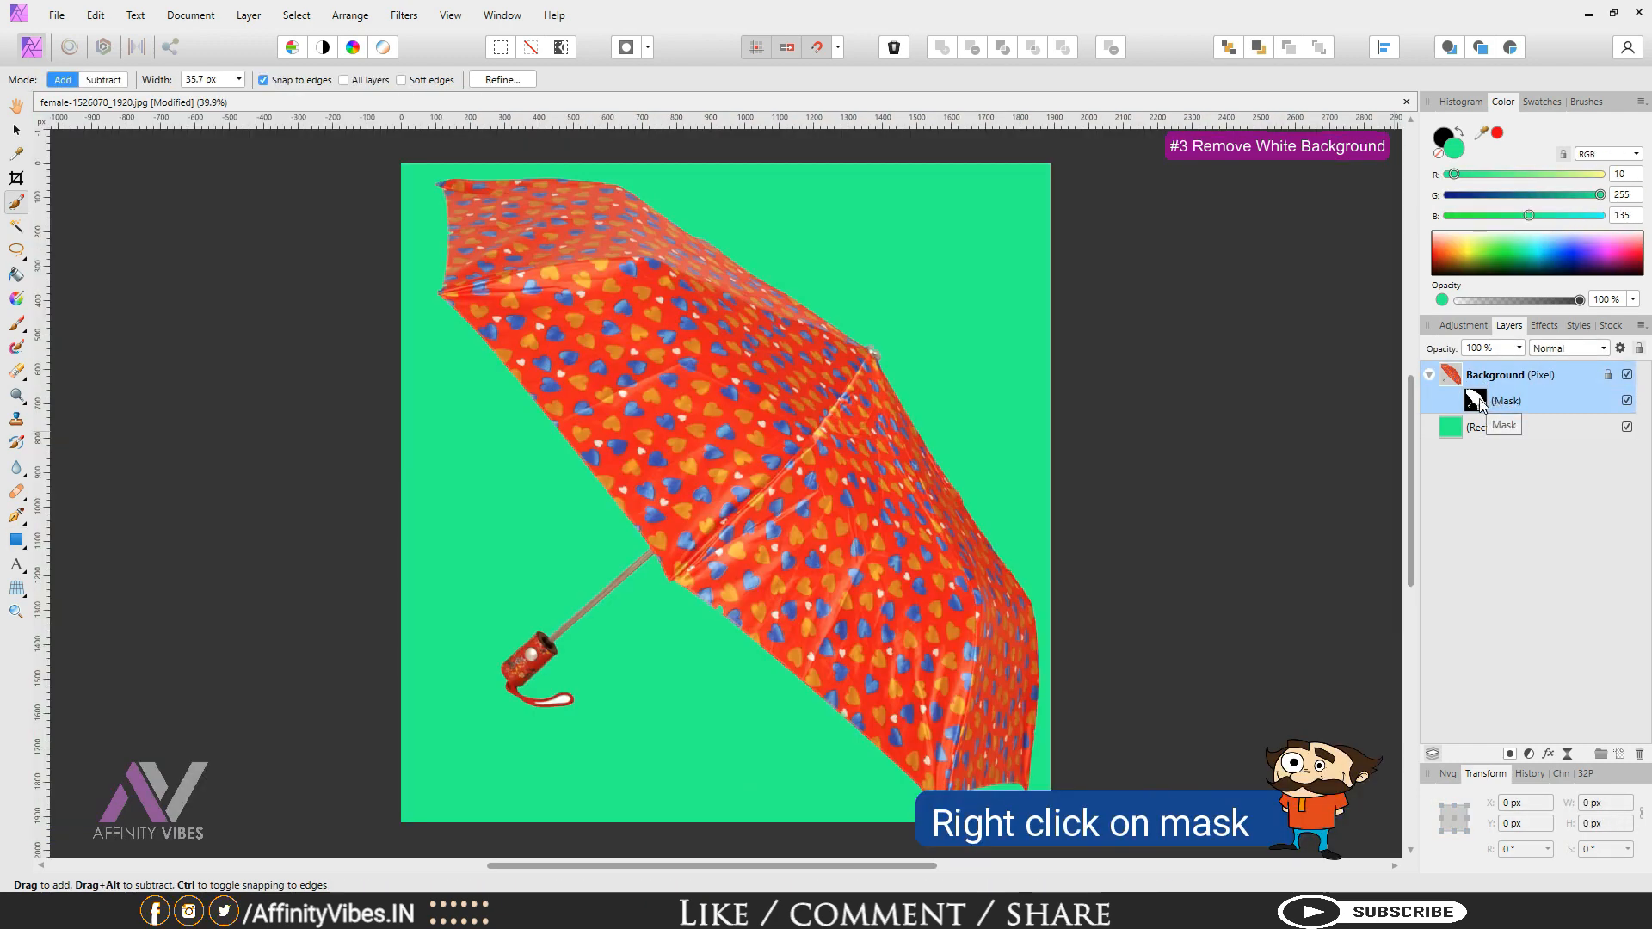
{"action": "right_click", "coordinate": [1479, 401]}
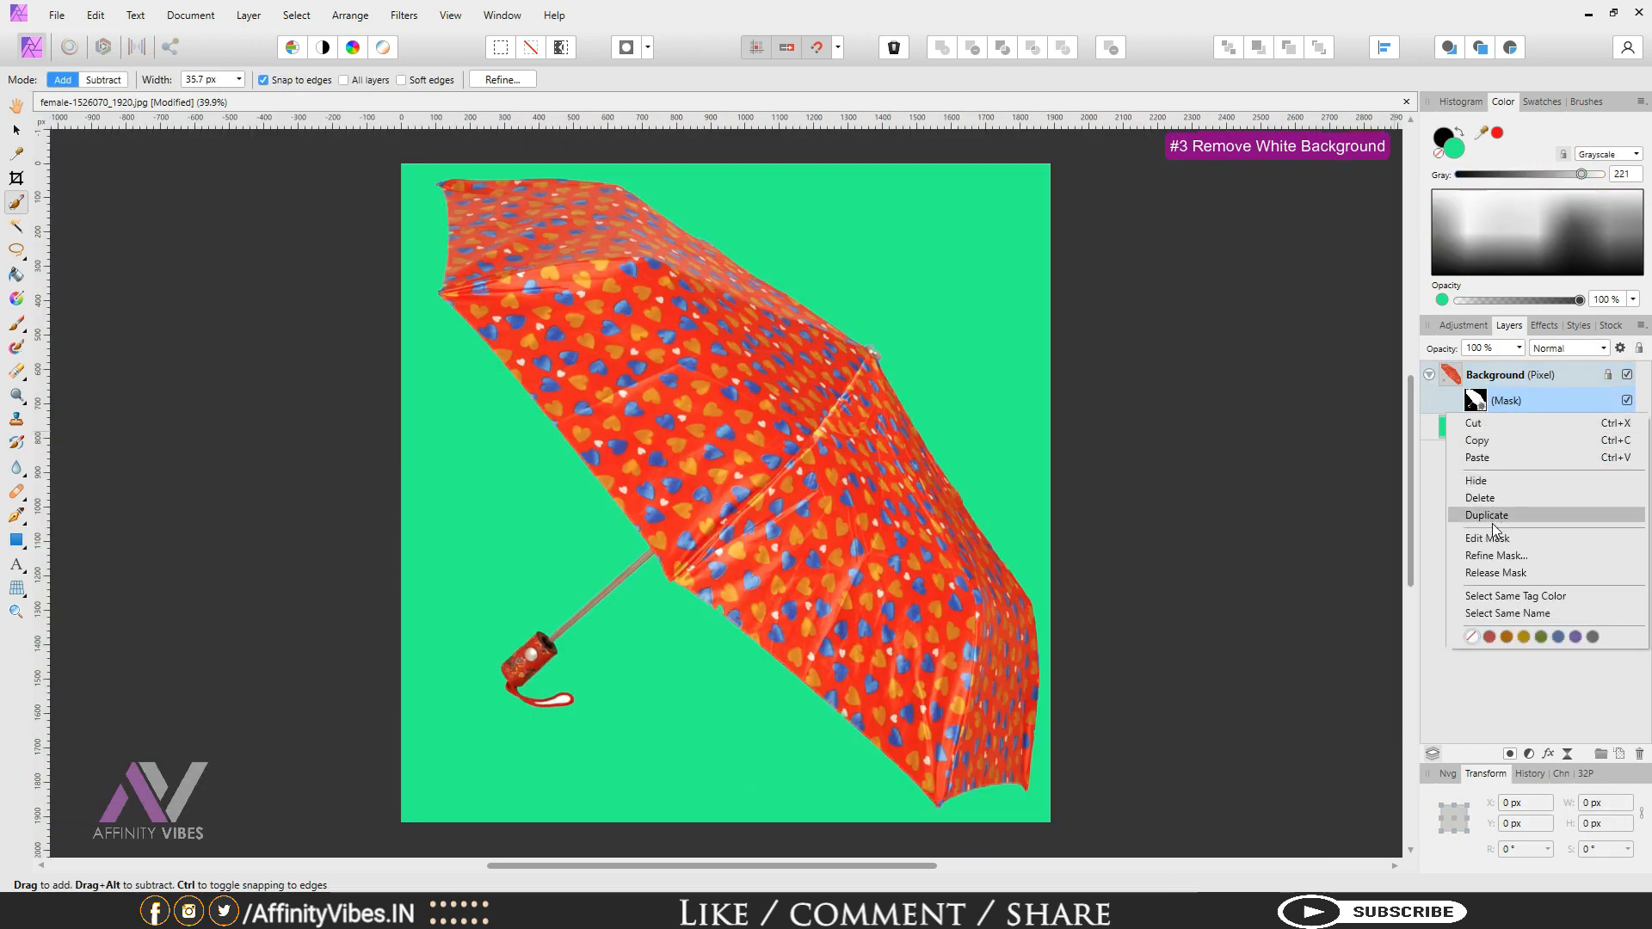
{"action": "left_click", "coordinate": [1498, 558]}
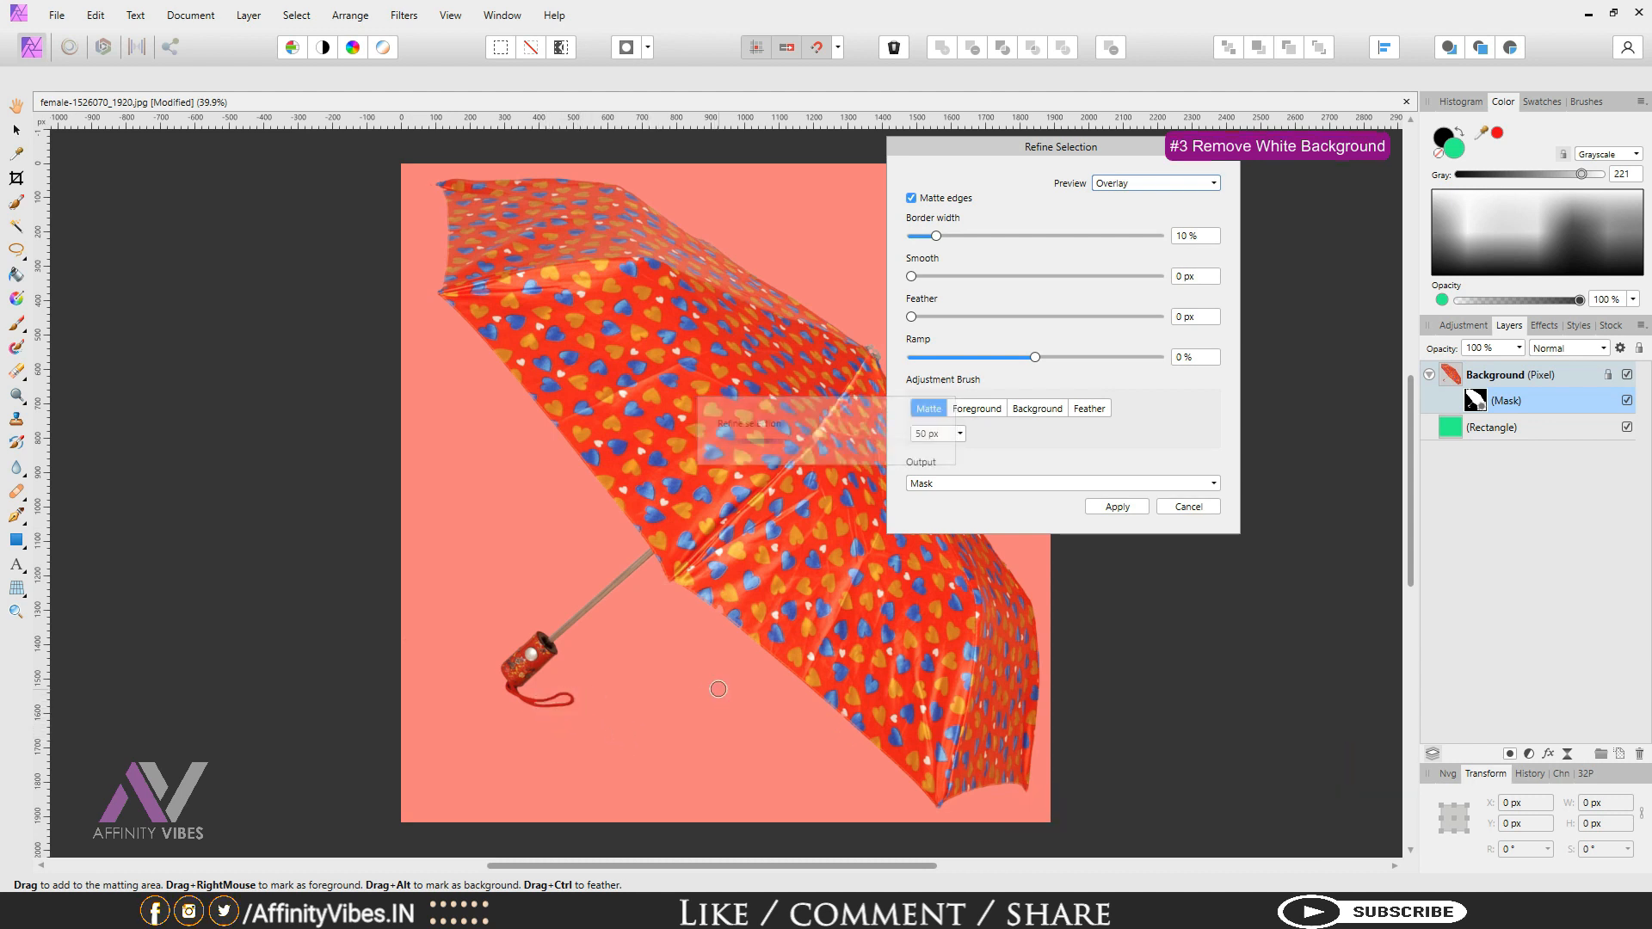
{"action": "left_click", "coordinate": [1113, 507]}
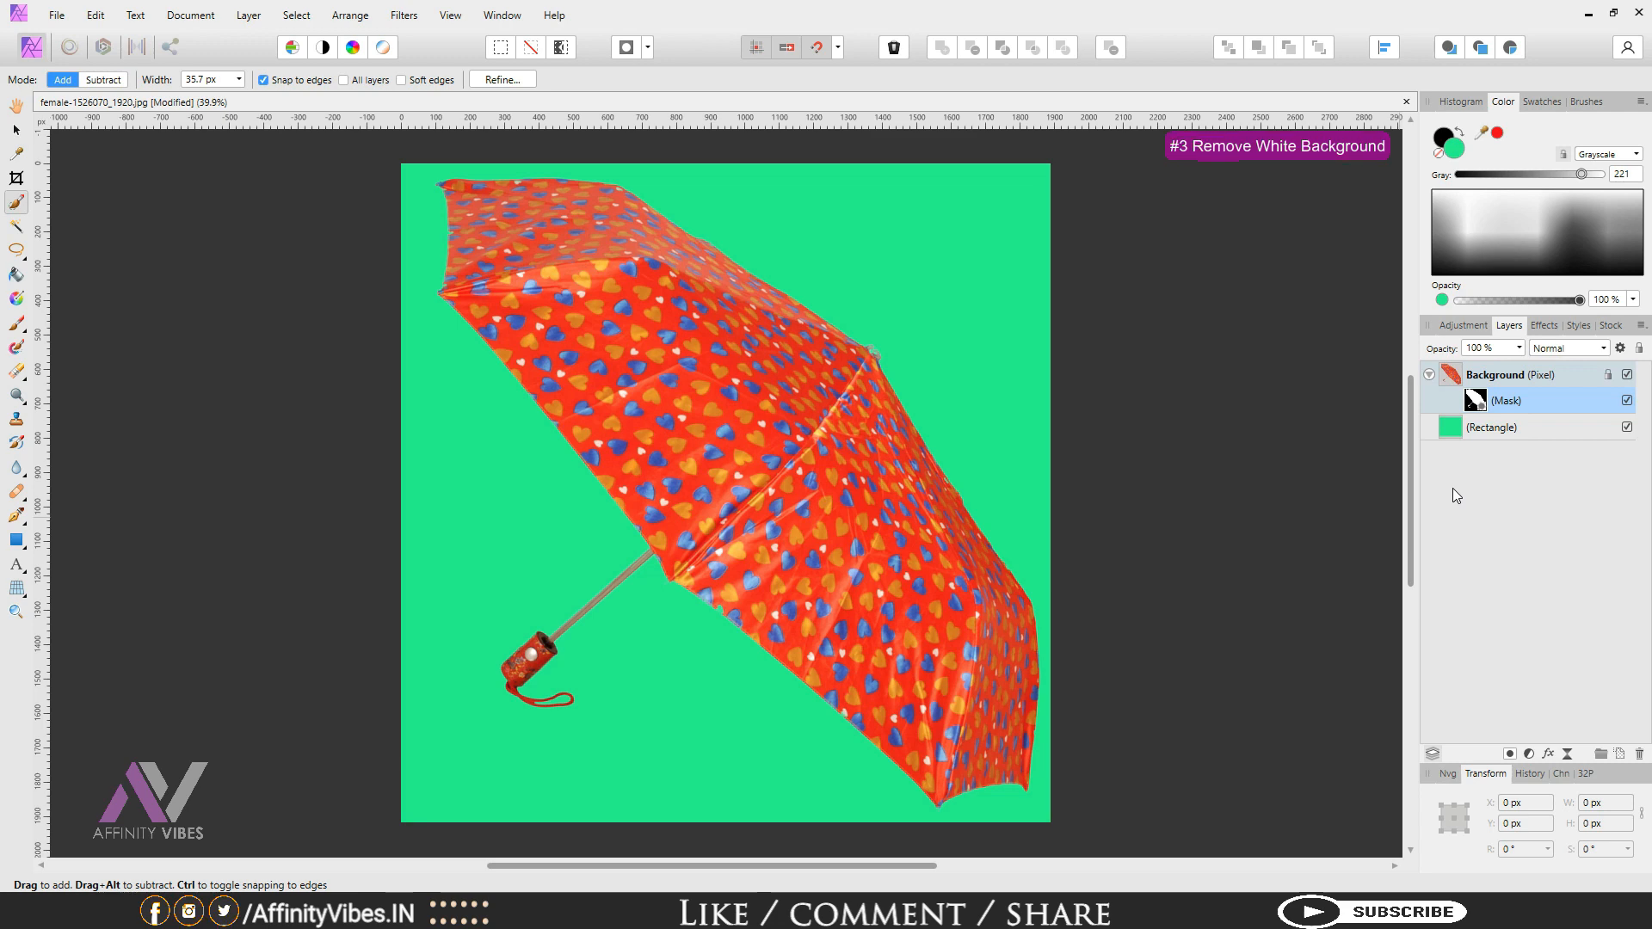
{"action": "key", "text": "ctrl+plus"}
{"action": "key", "text": "ctrl+plus"}
{"action": "left_click_drag", "start_coordinate": [1410, 533], "coordinate": [1408, 630]}
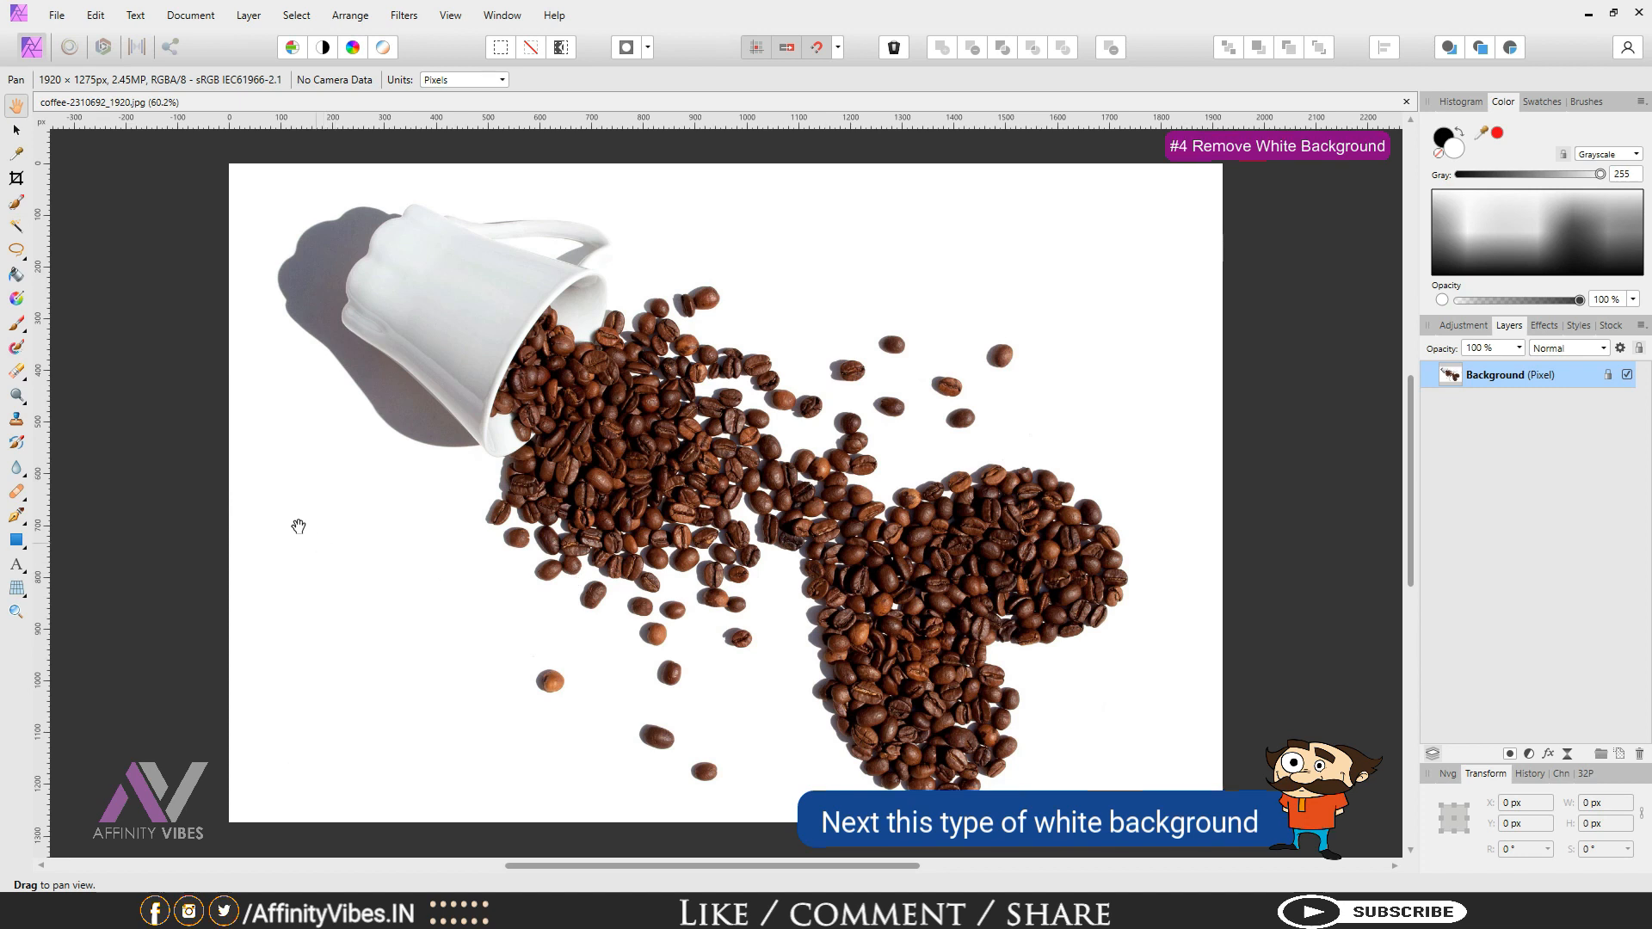
Step: Flood-select the white background of the coffee photo at 20% contiguous tolerance, invert the selection and check it as a quick mask
{"action": "left_click", "coordinate": [17, 227]}
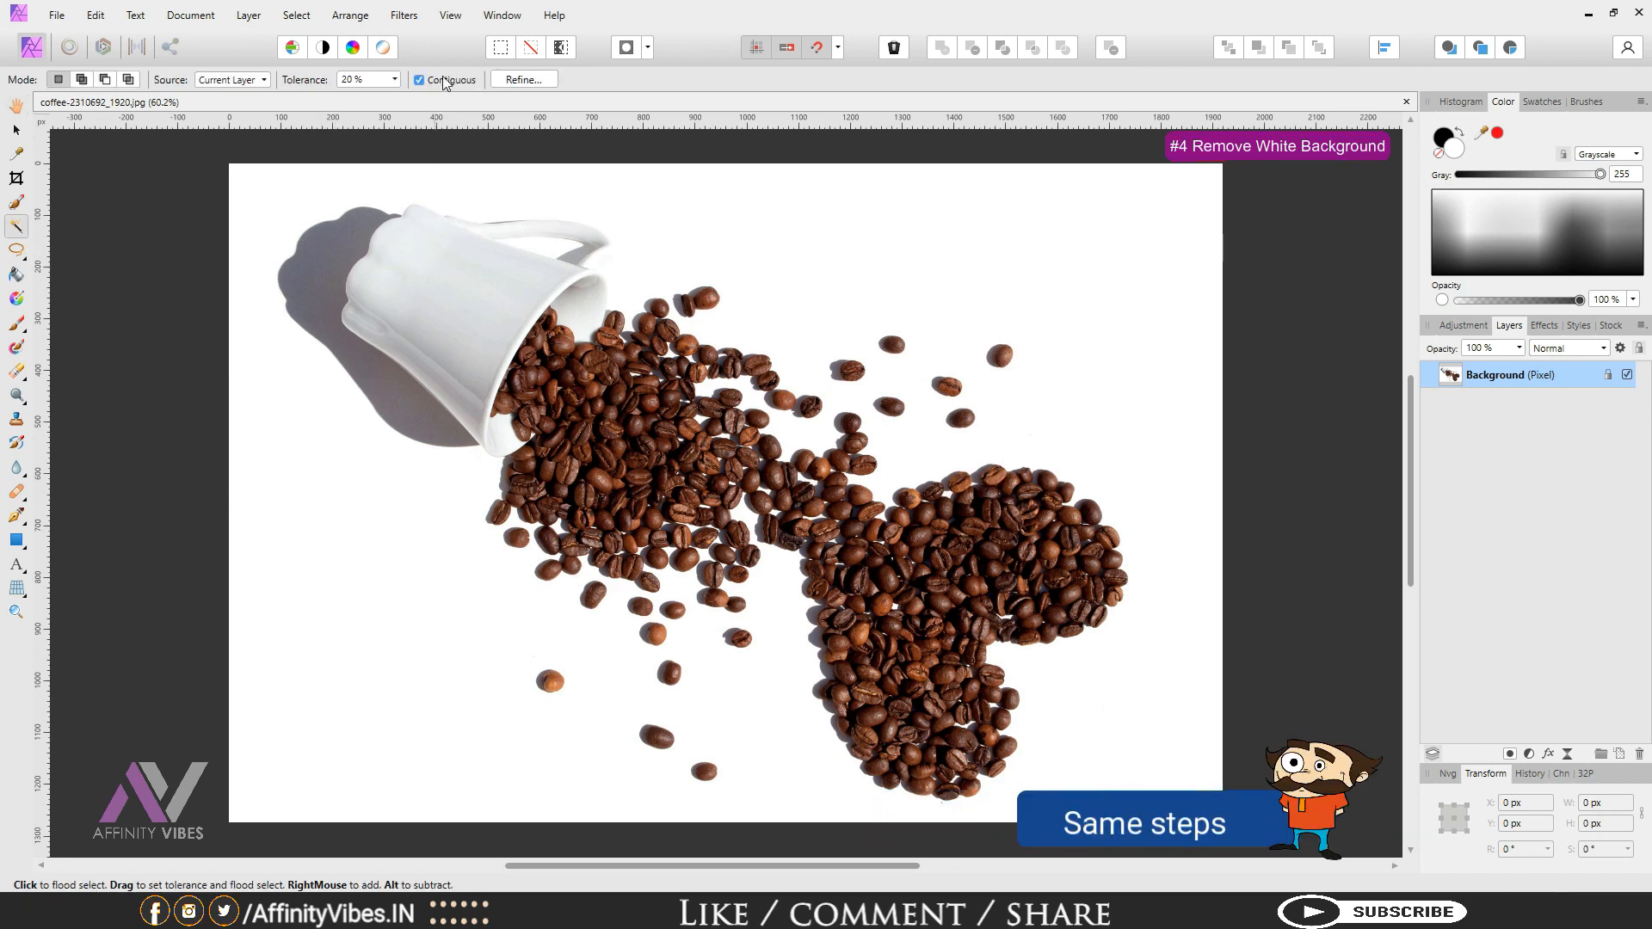
{"action": "left_click", "coordinate": [389, 537]}
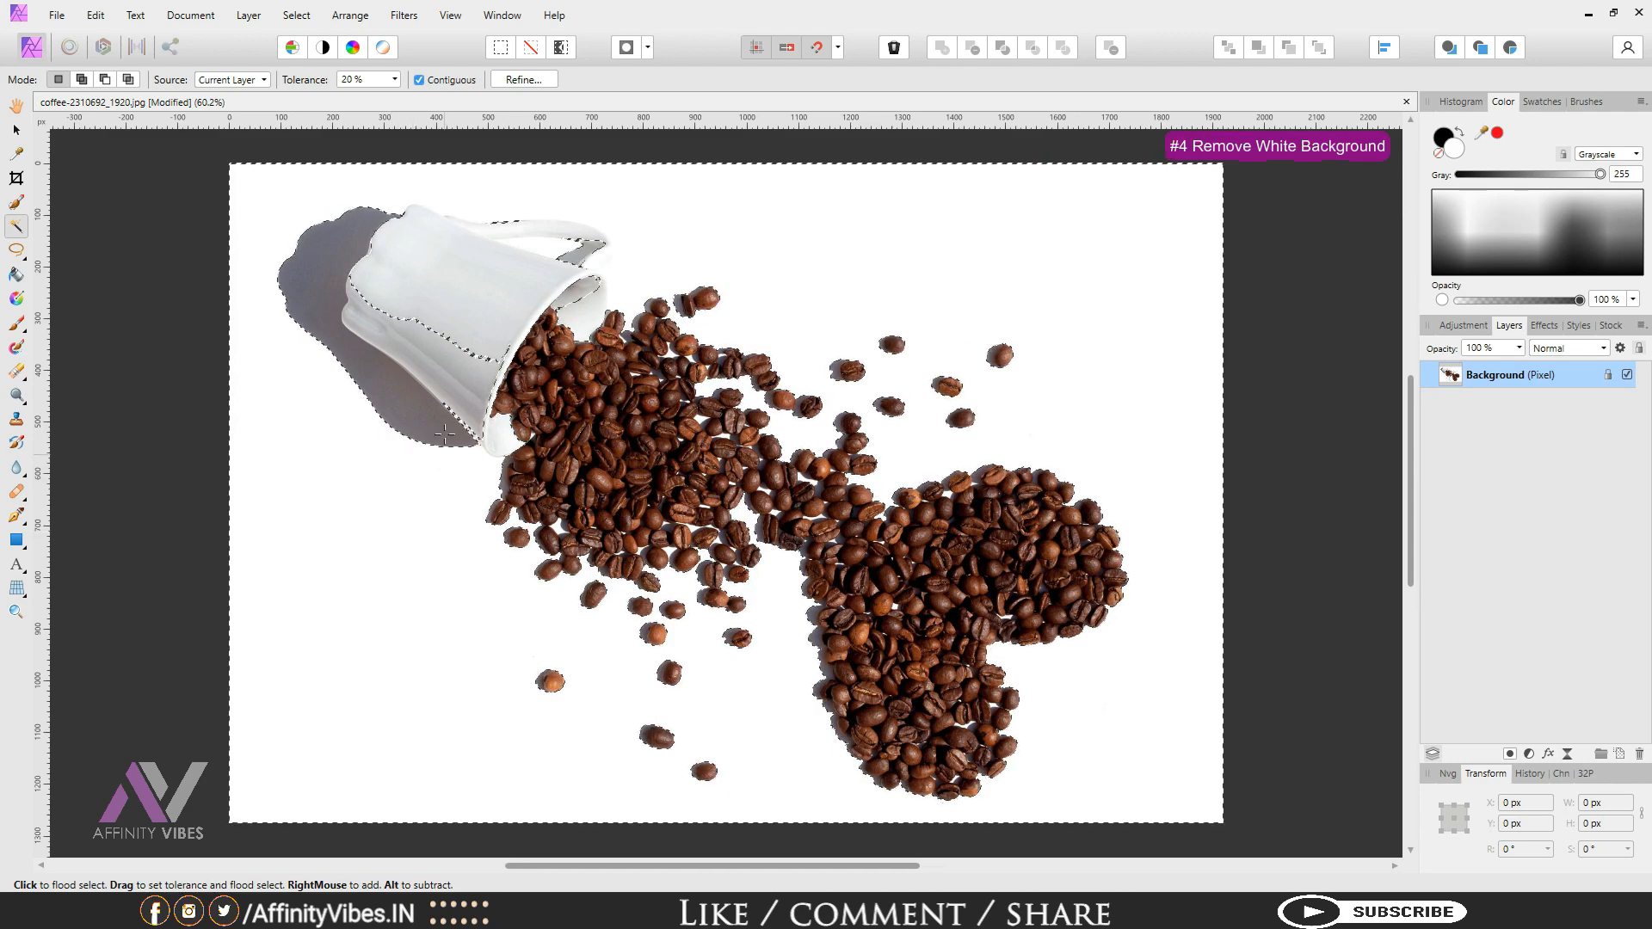
{"action": "key", "text": "q"}
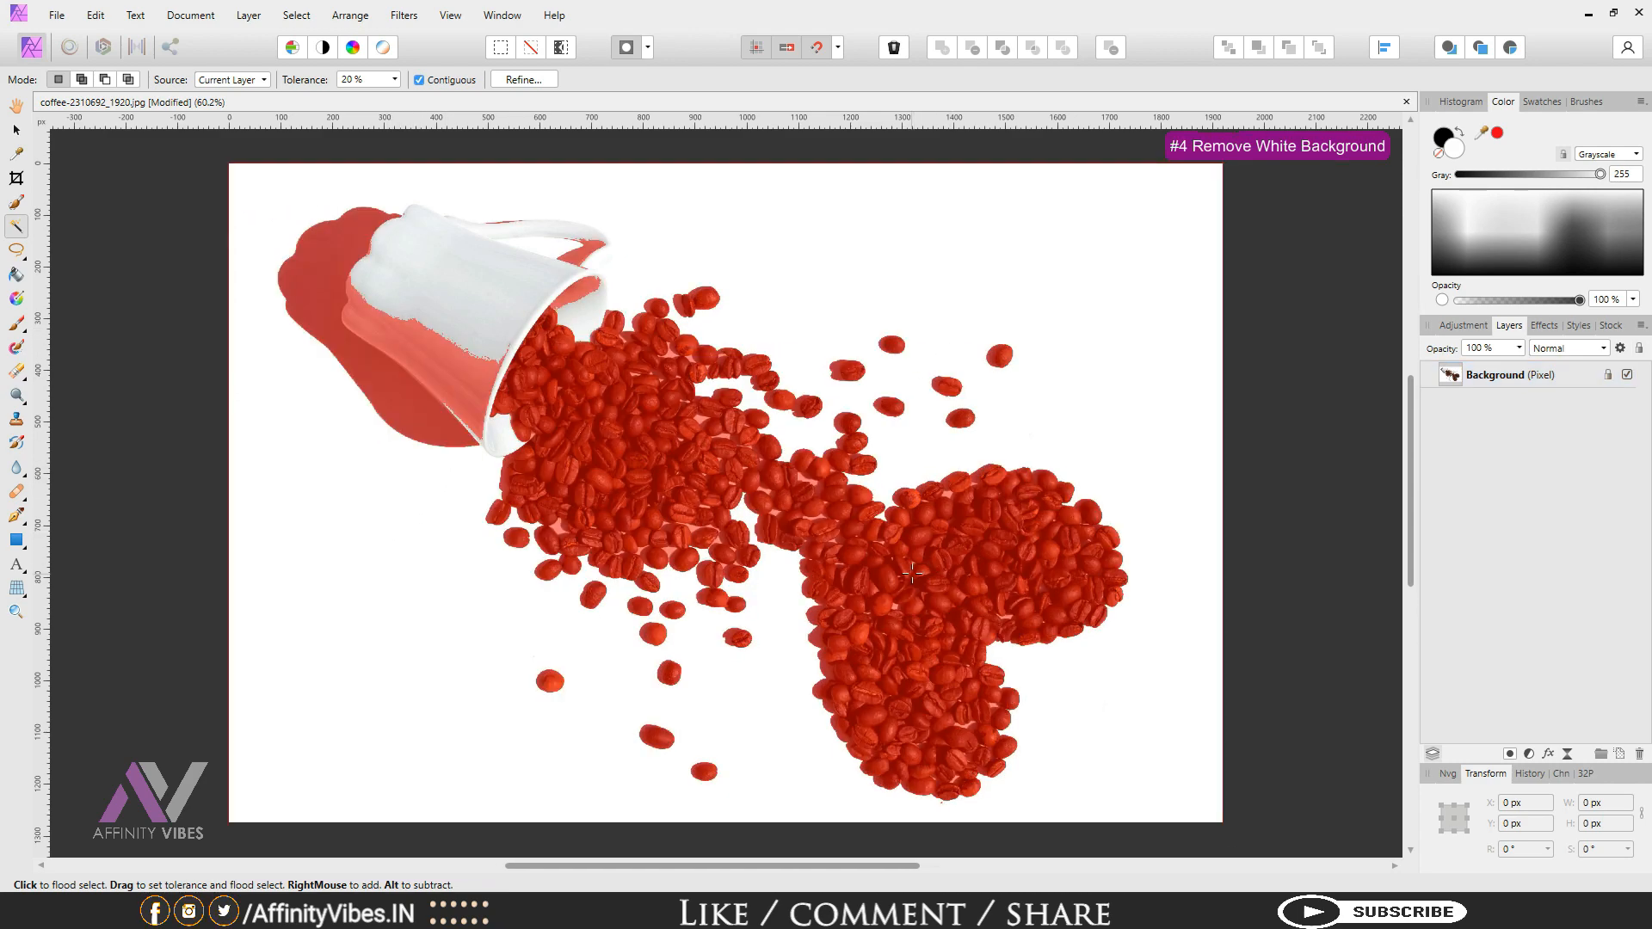
{"action": "key", "text": "q"}
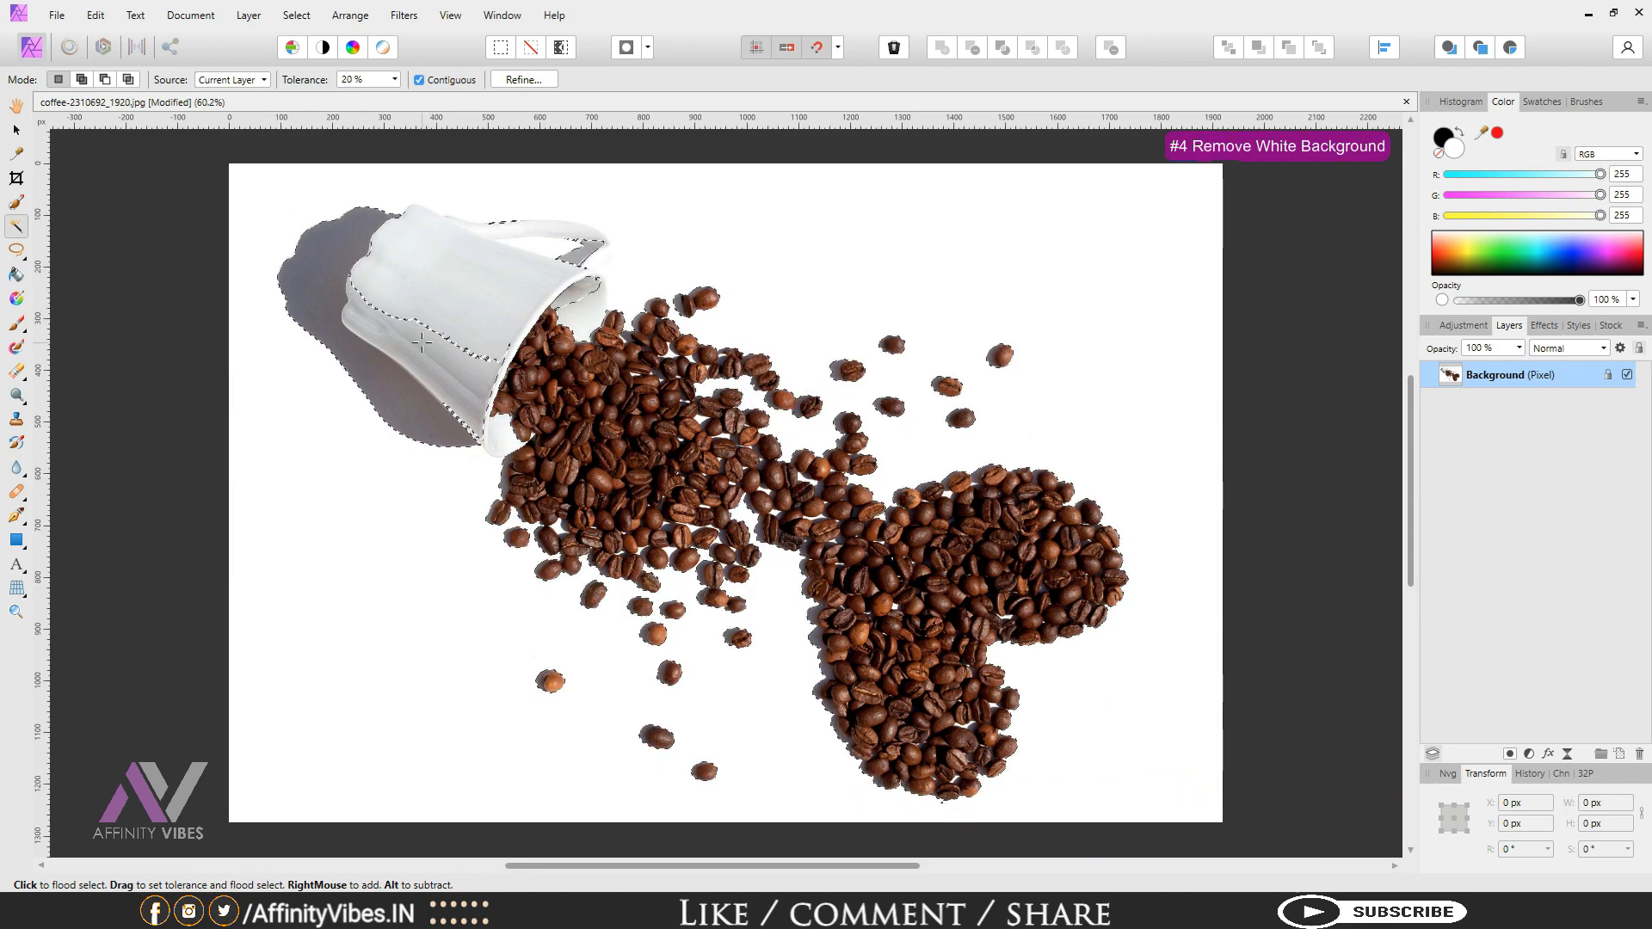
{"action": "key", "text": "q"}
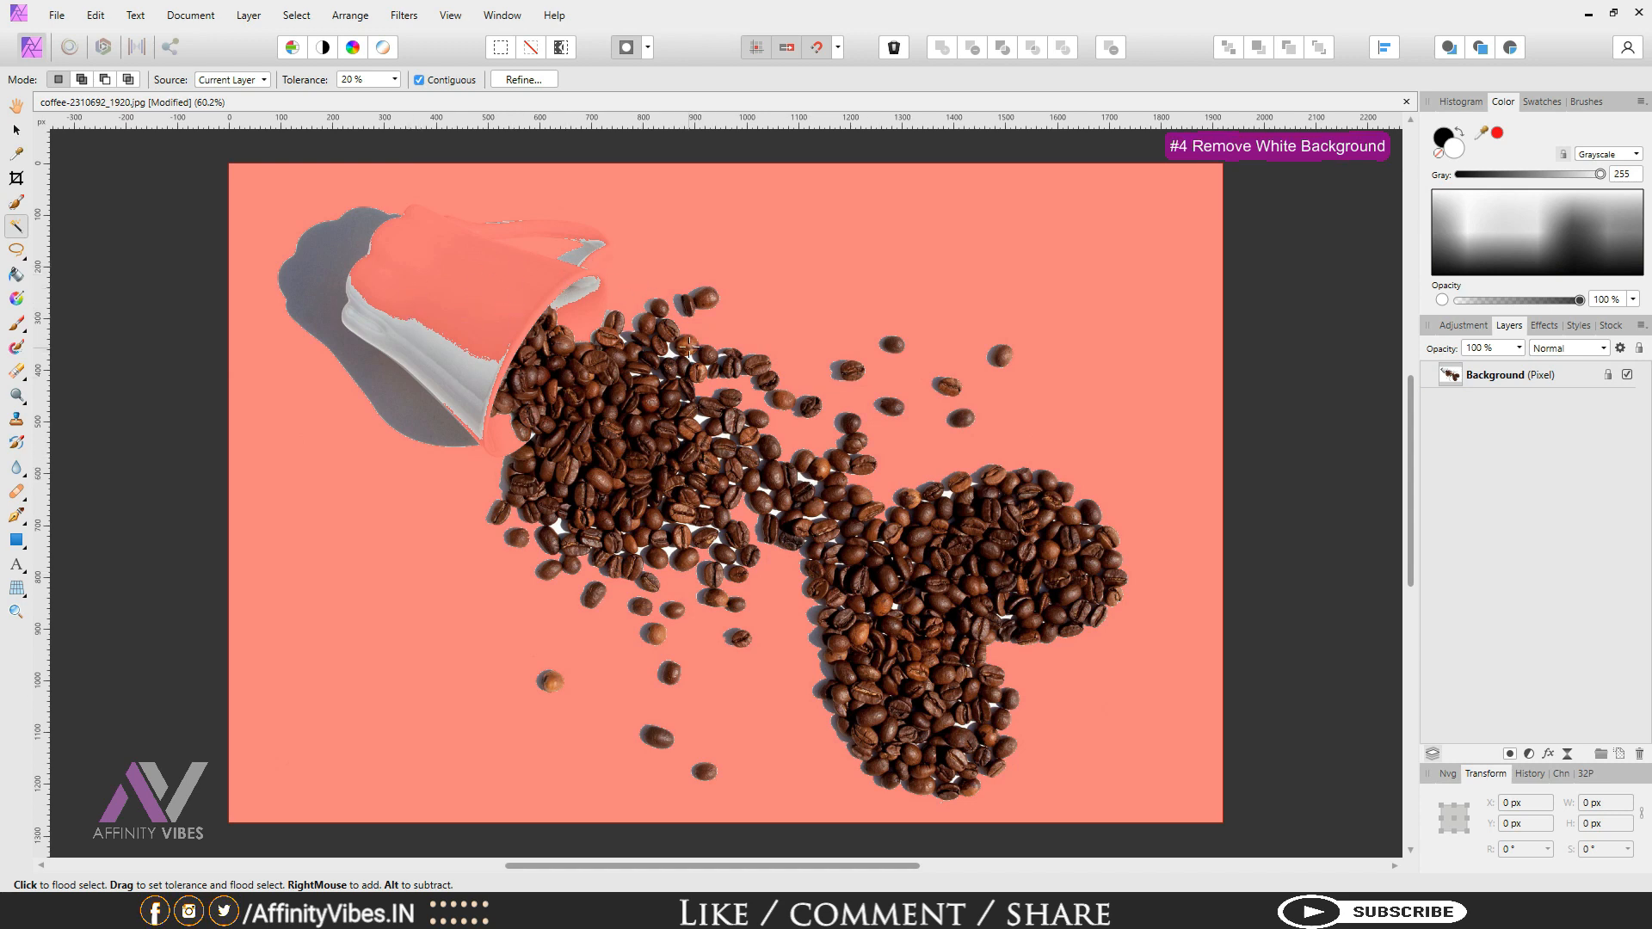
{"action": "key", "text": "q"}
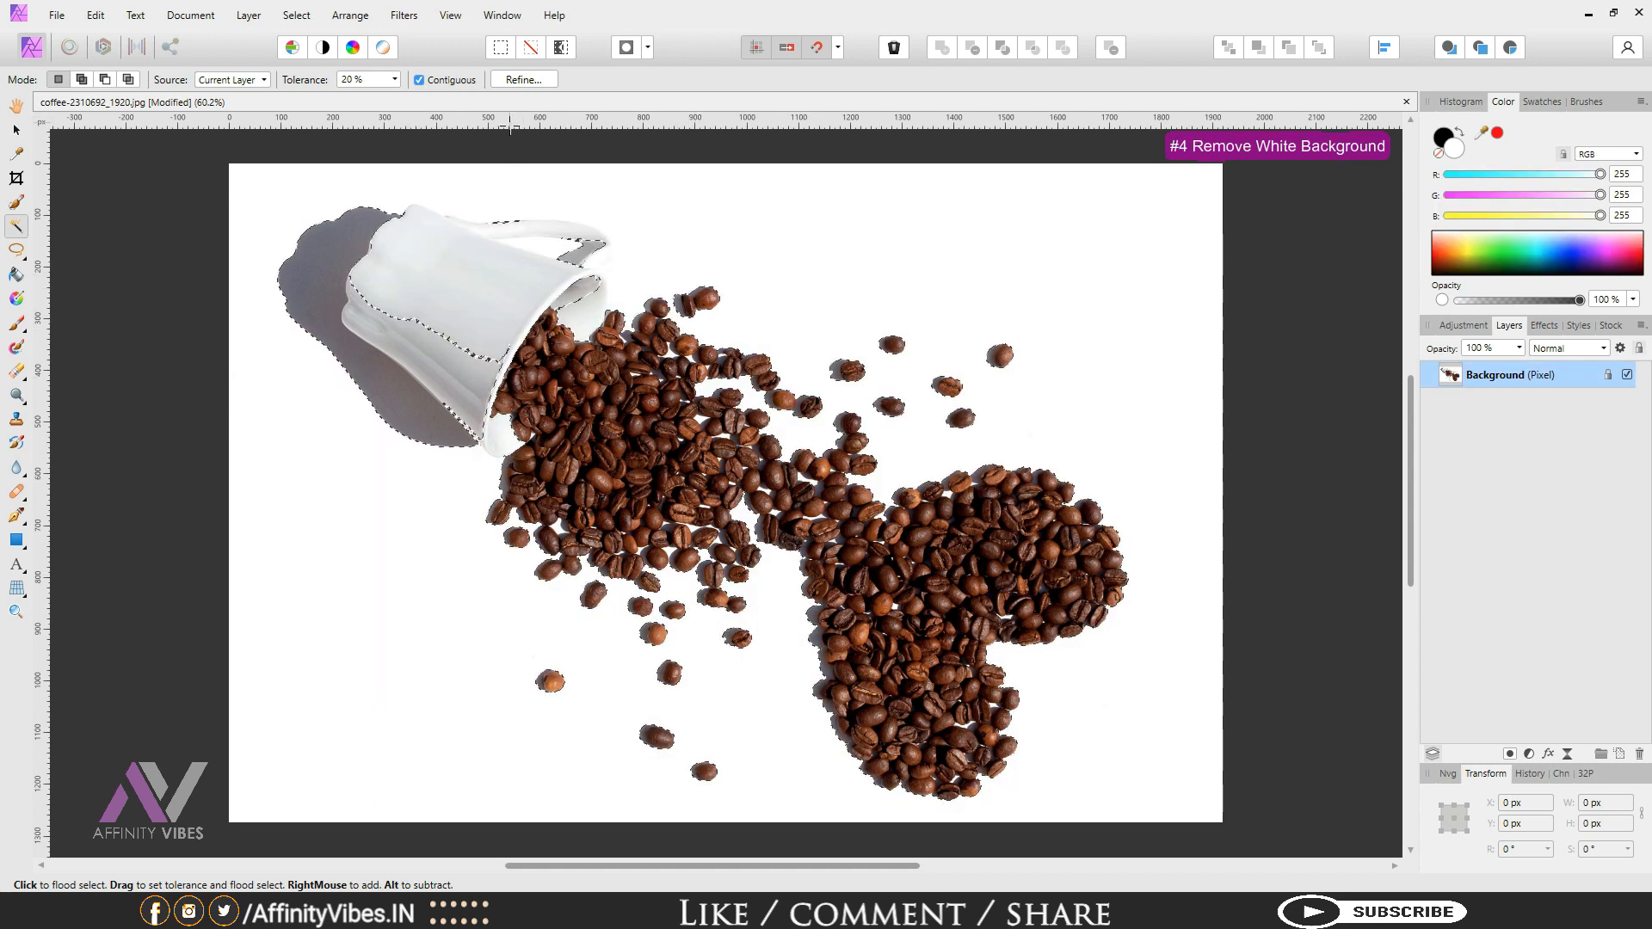
Step: Add the cup's white body, handle and upper rim to the selection with the Selection Brush, reducing its width to 15.9 px for the edges
{"action": "left_click", "coordinate": [15, 202]}
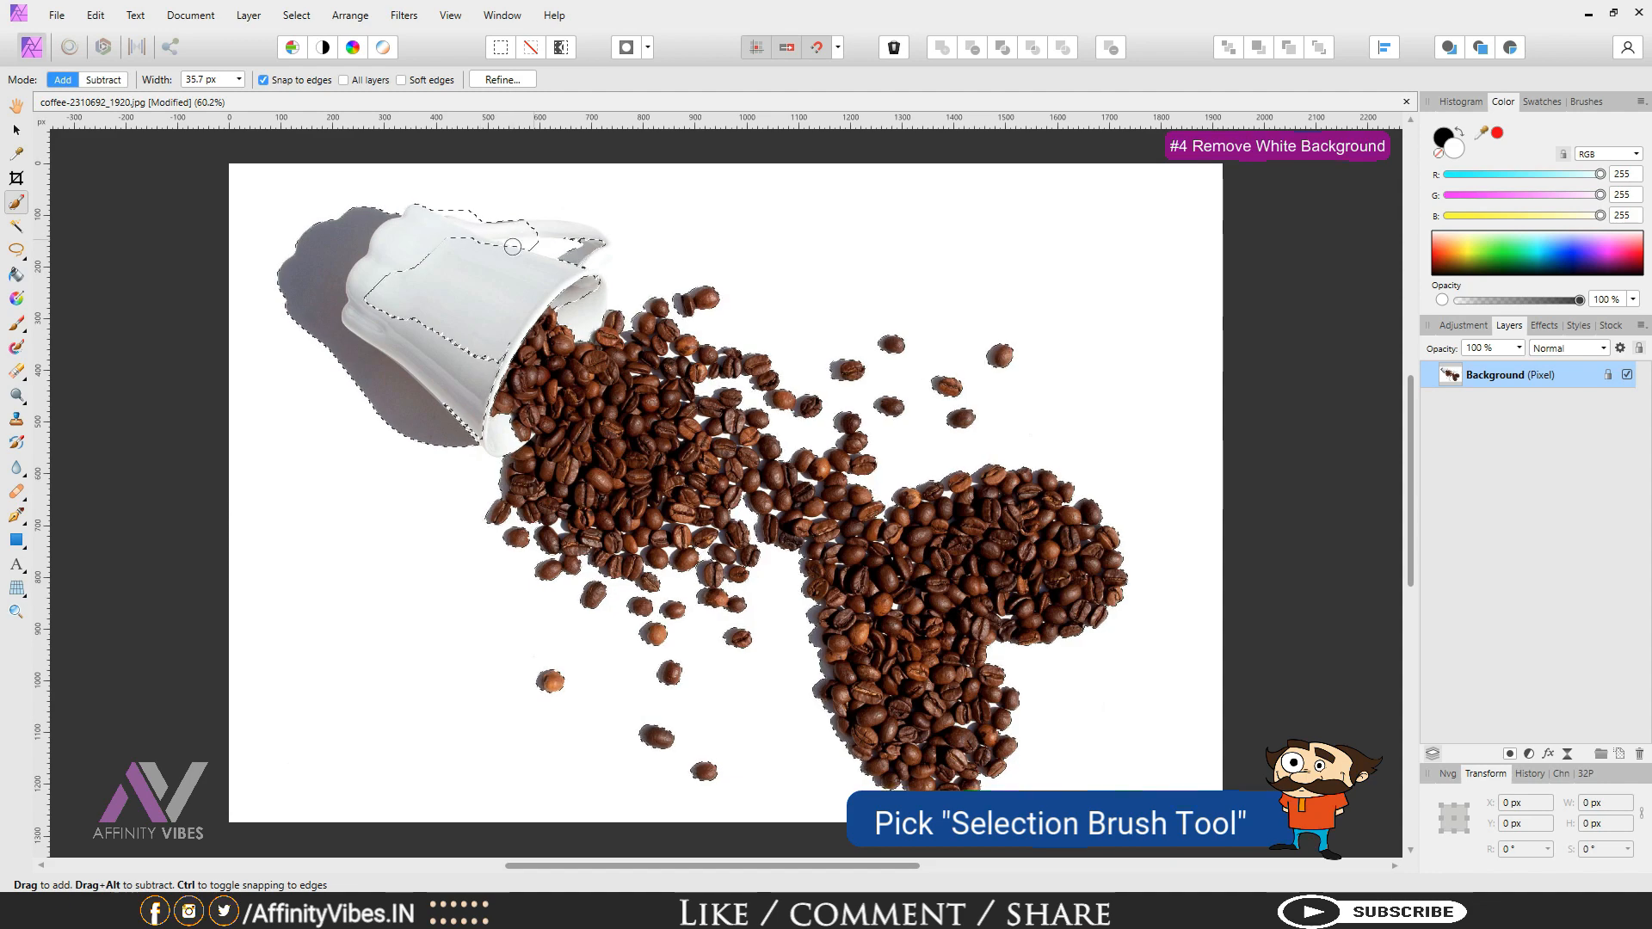
{"action": "left_click_drag", "start_coordinate": [512, 246], "coordinate": [590, 284]}
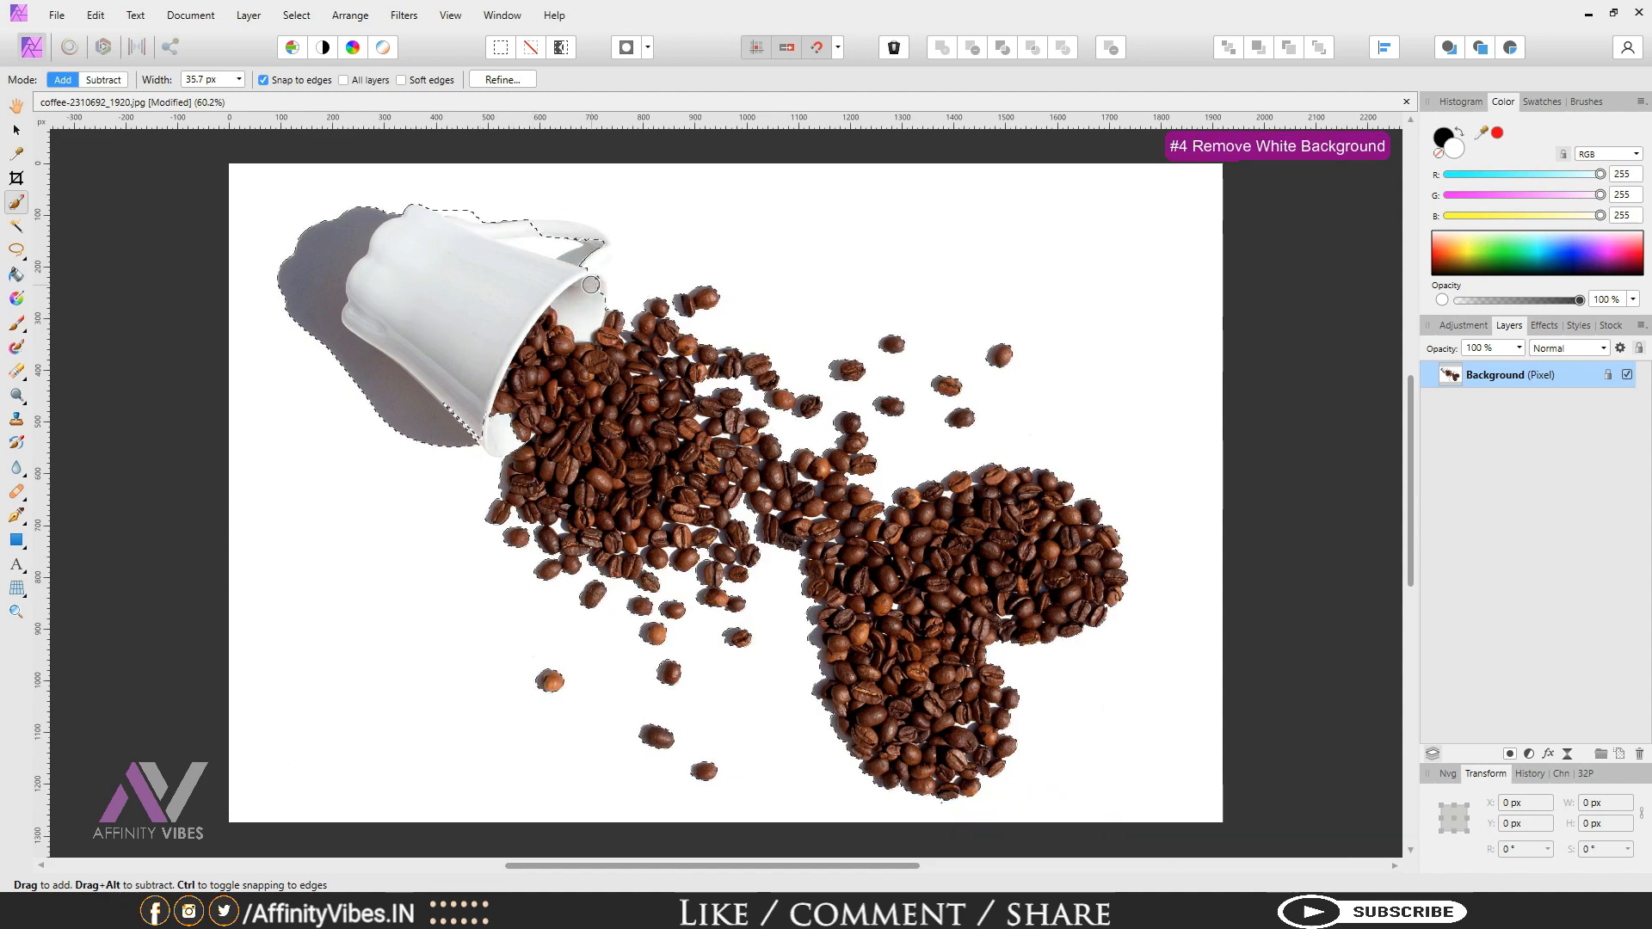
{"action": "scroll", "coordinate": [622, 317], "scroll_direction": "up", "scroll_amount": 5}
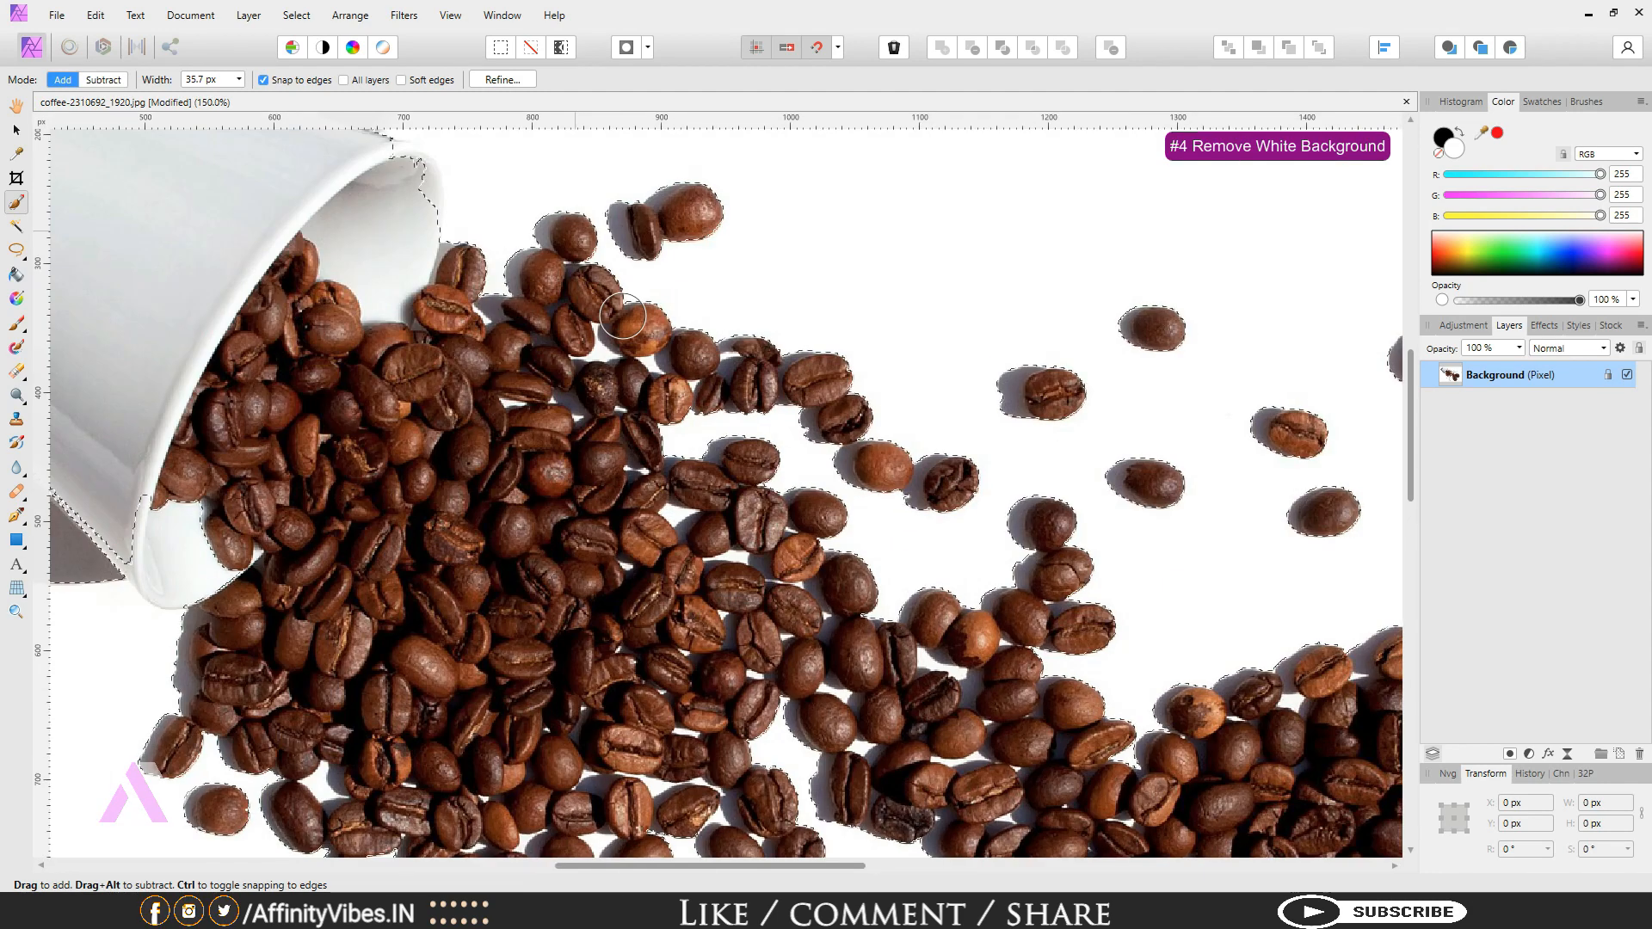
{"action": "scroll", "coordinate": [621, 315], "scroll_direction": "up", "scroll_amount": 6}
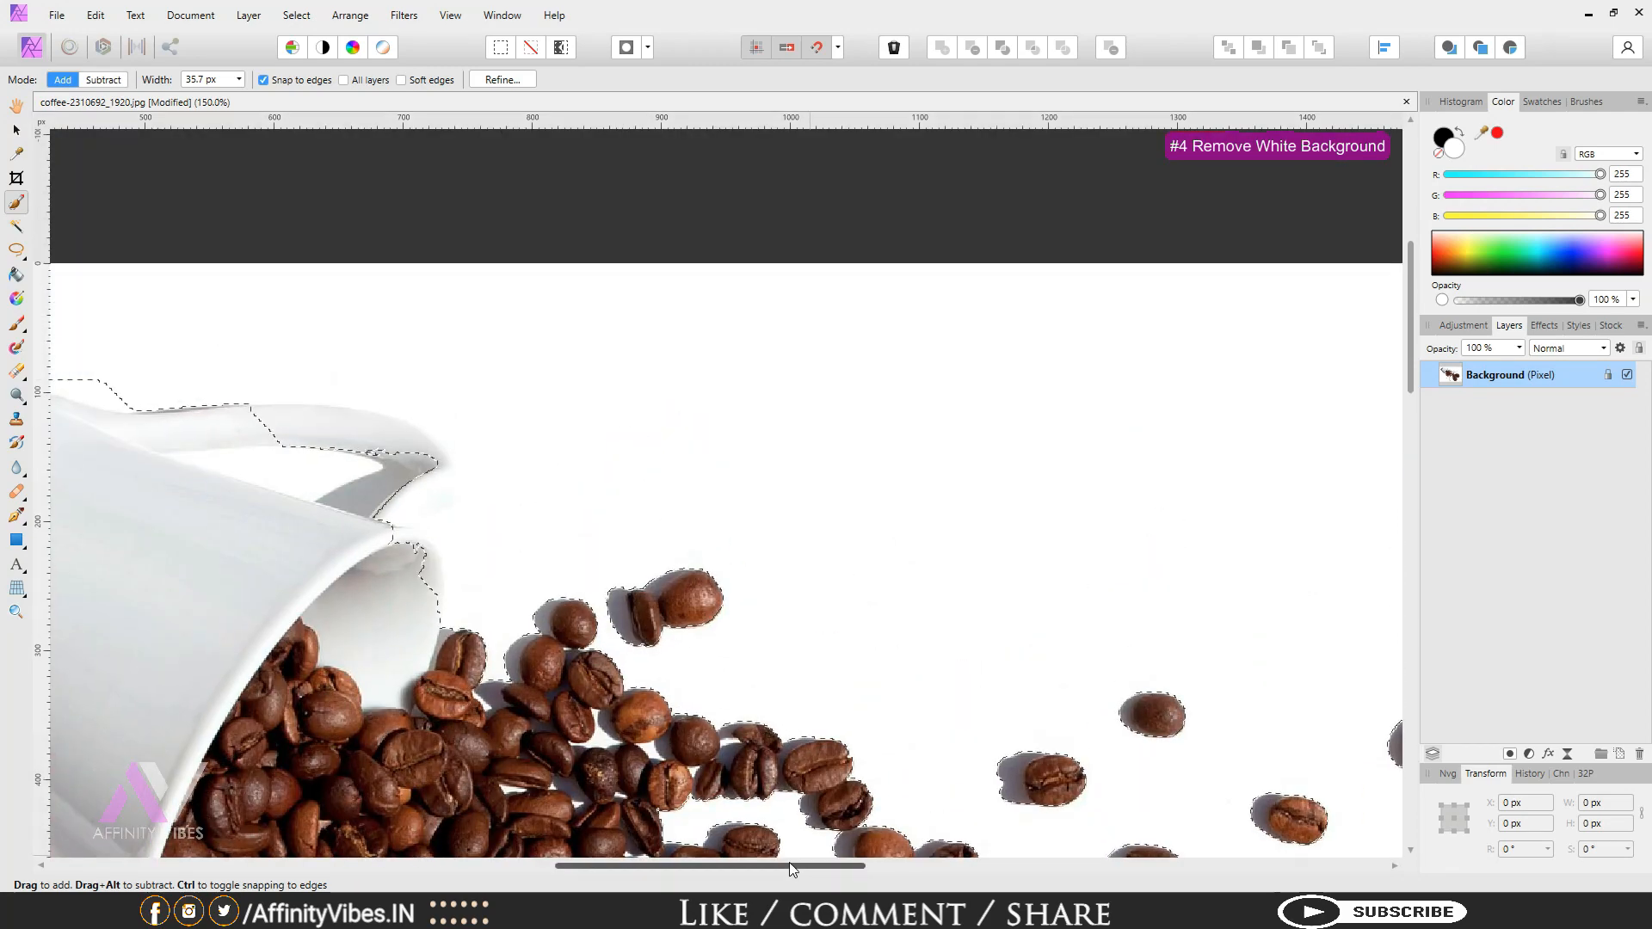
{"action": "left_click_drag", "start_coordinate": [788, 862], "coordinate": [600, 867]}
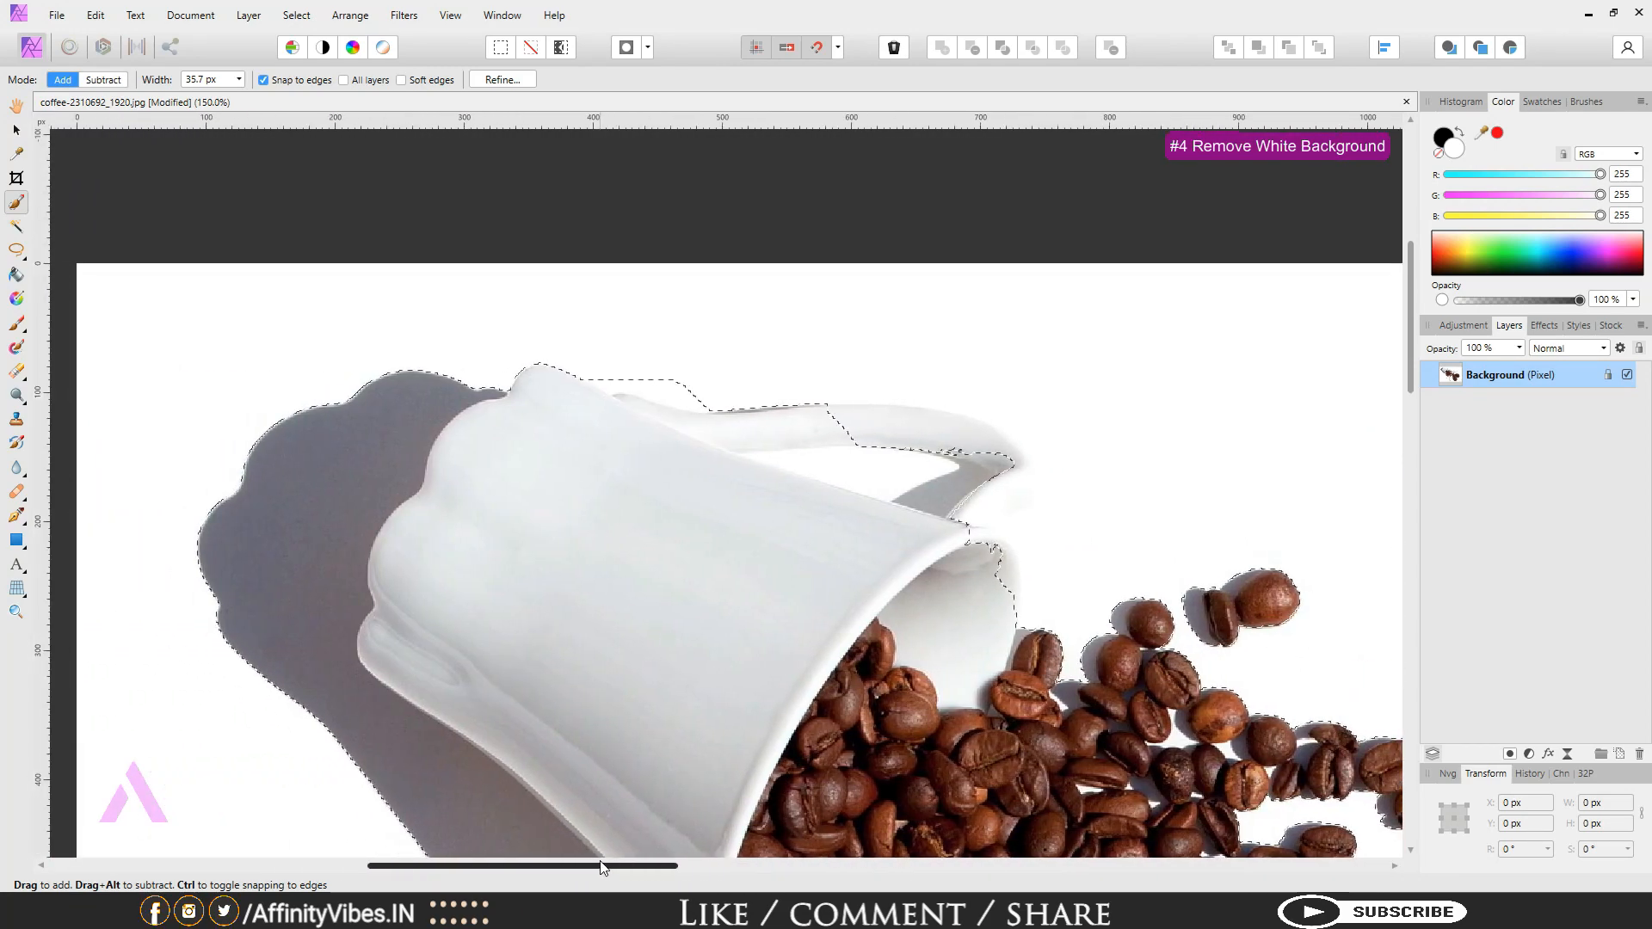
{"action": "scroll", "coordinate": [590, 572], "scroll_direction": "down", "scroll_amount": 3}
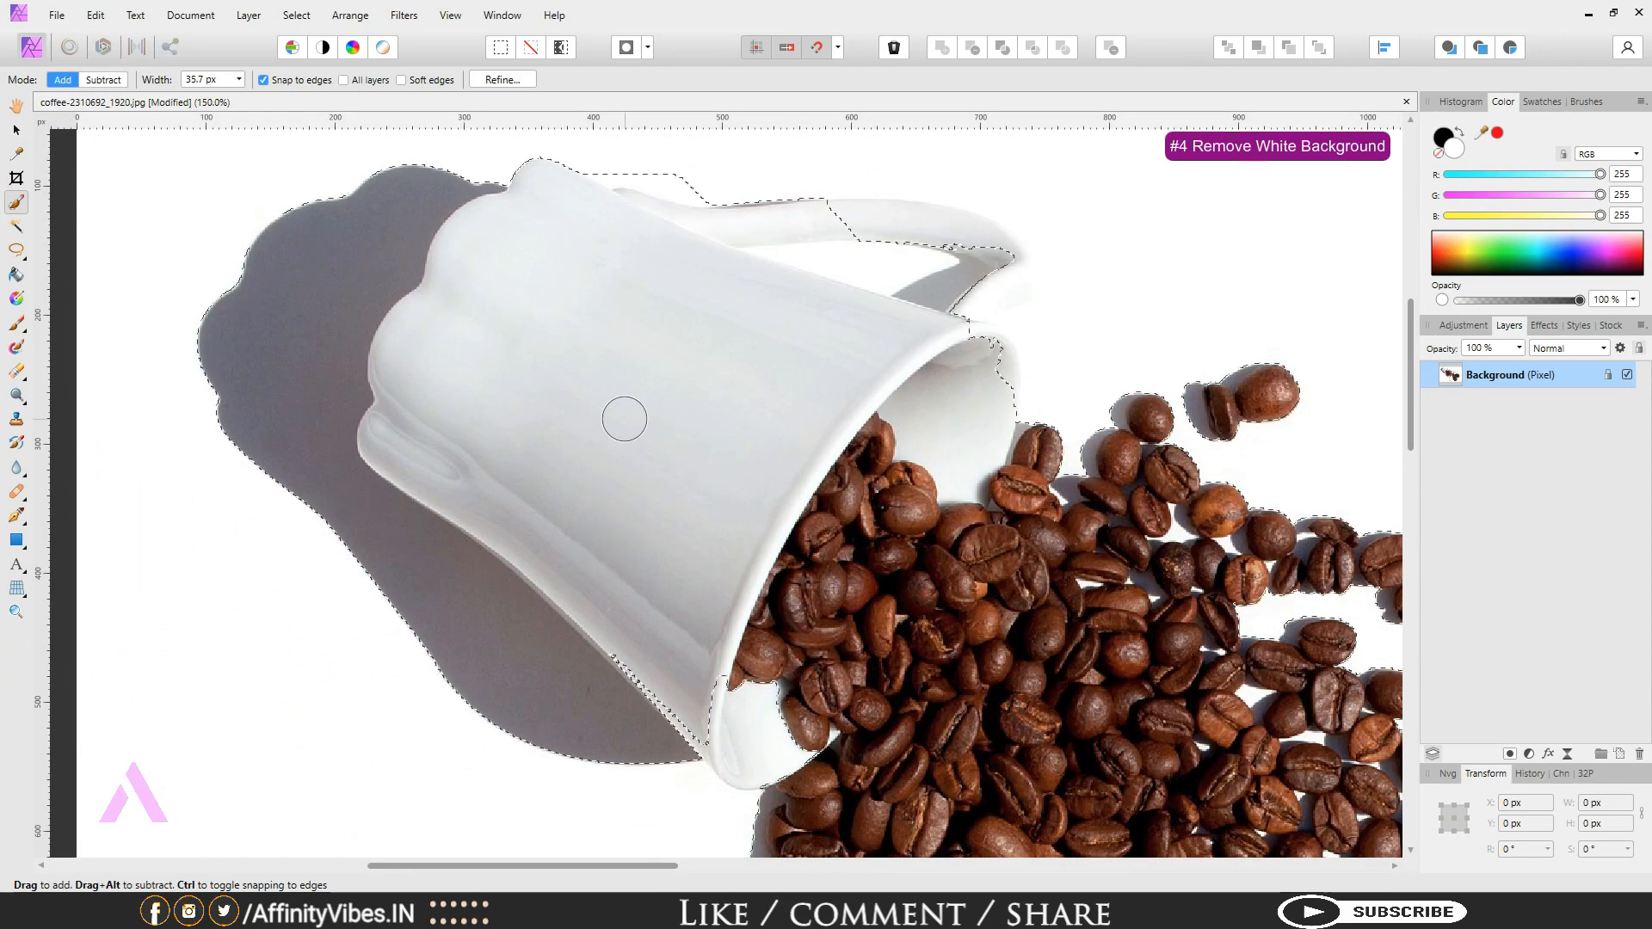
{"action": "key", "text": "bracketleft"}
{"action": "key", "text": "bracketleft"}
{"action": "key", "text": "bracketleft"}
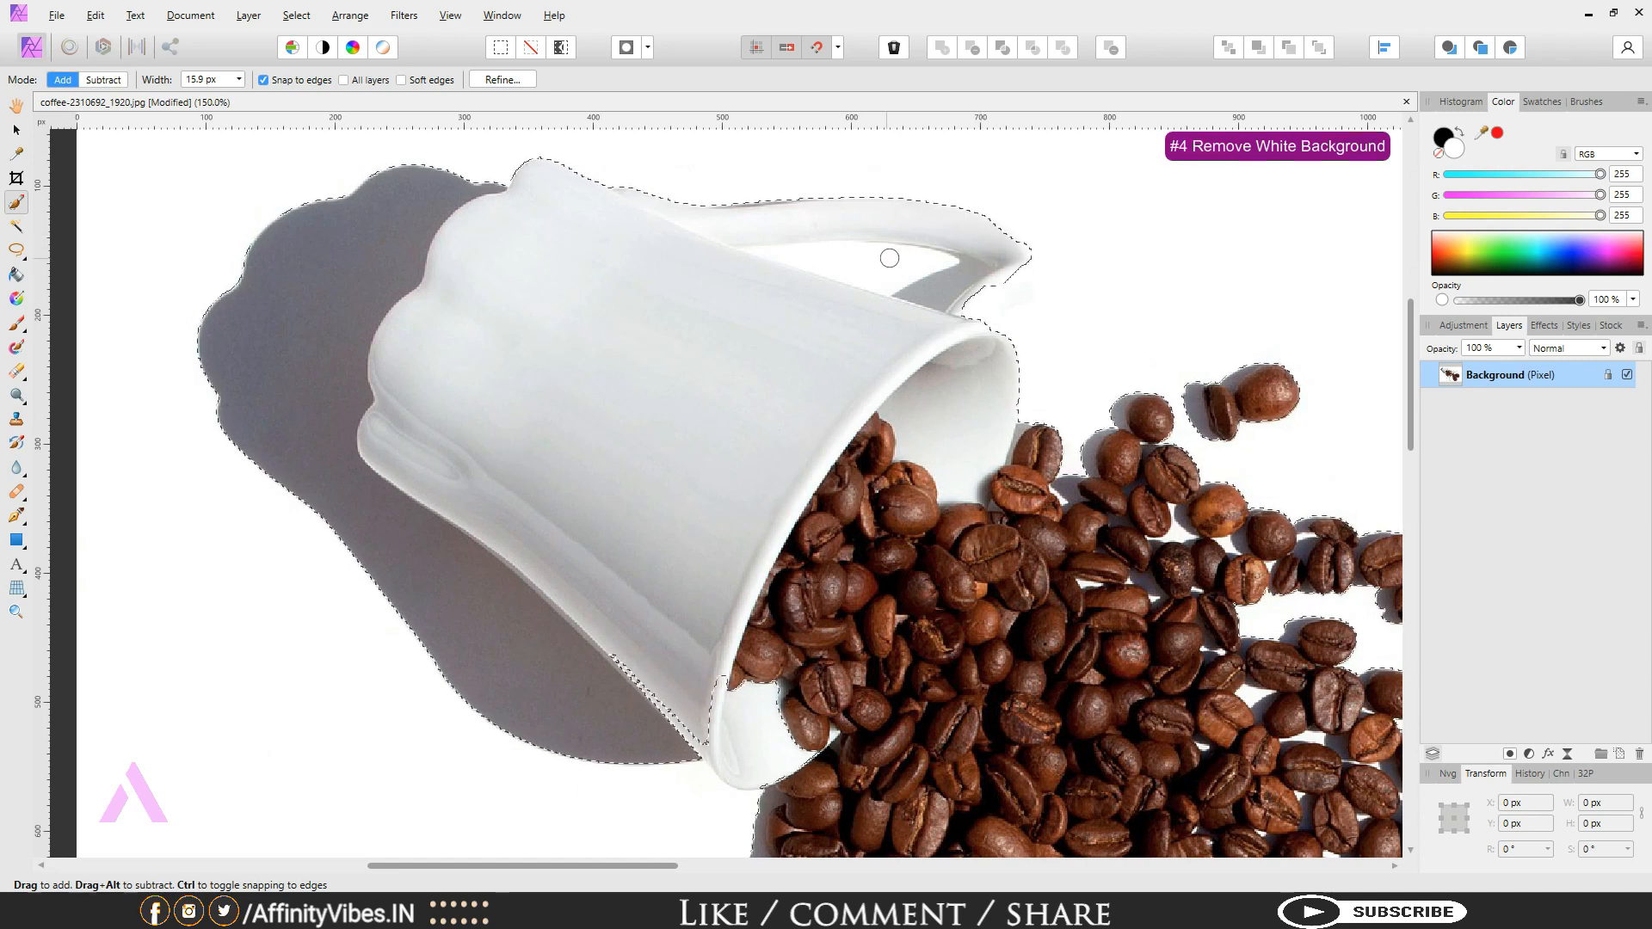
Step: Subtract the white opening inside the cup's handle and the cup's grey shadow from the selection, reducing the brush width to 7 px
{"action": "left_click_drag", "start_coordinate": [885, 258], "coordinate": [864, 257]}
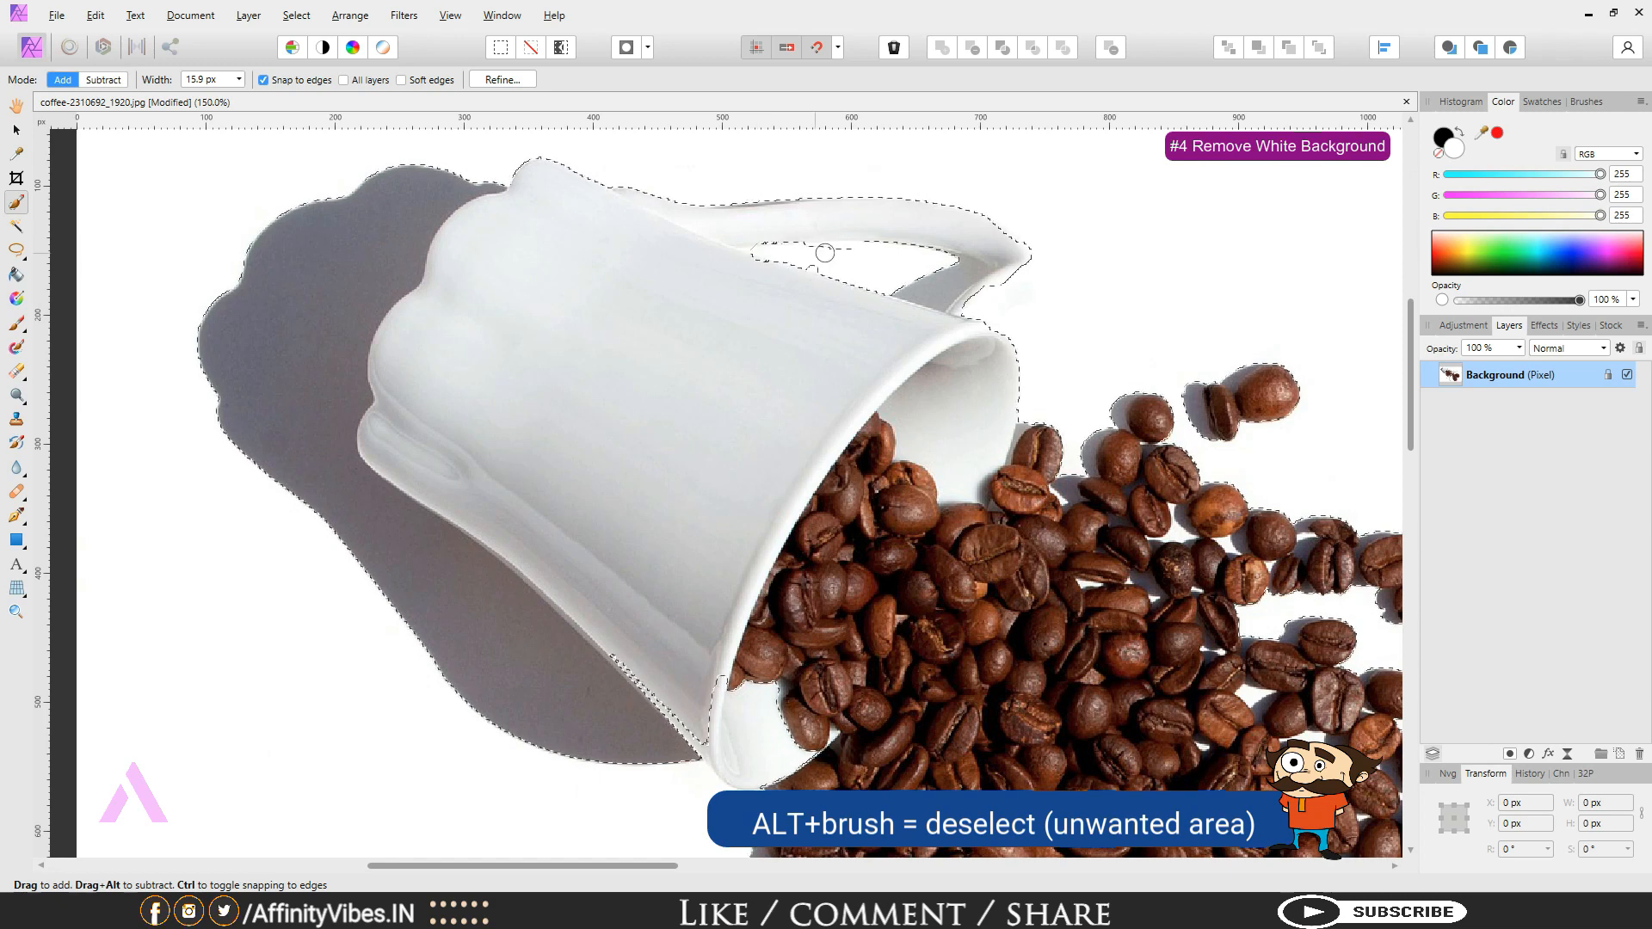
{"action": "key", "text": "bracketleft"}
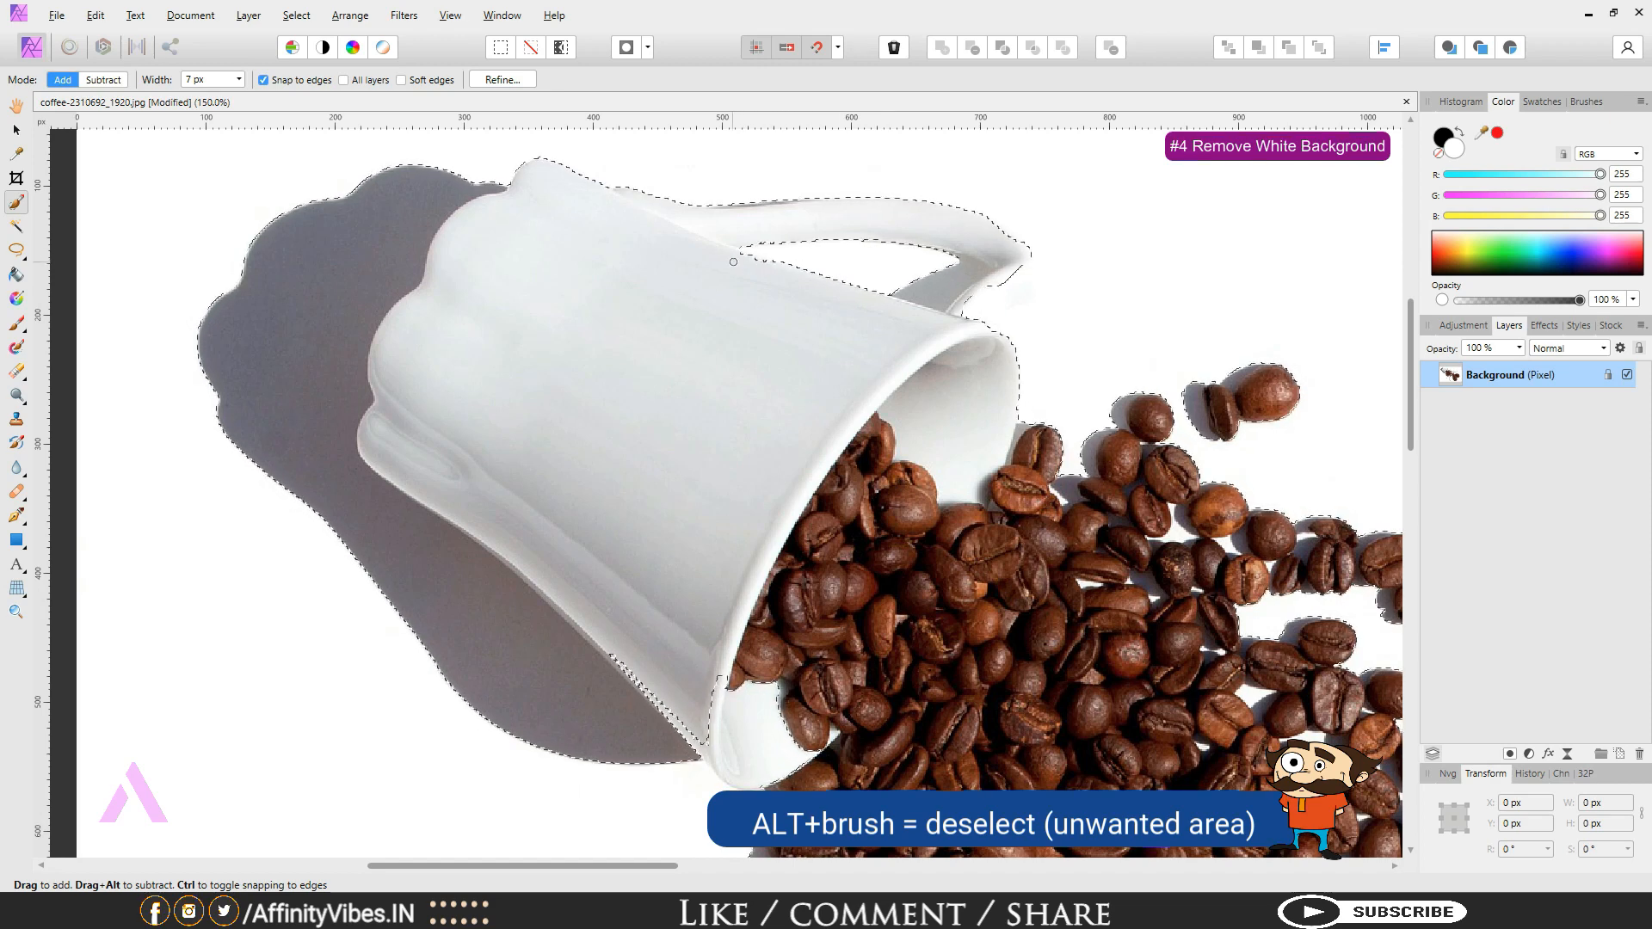
{"action": "scroll", "coordinate": [469, 211], "scroll_direction": "down", "scroll_amount": 2}
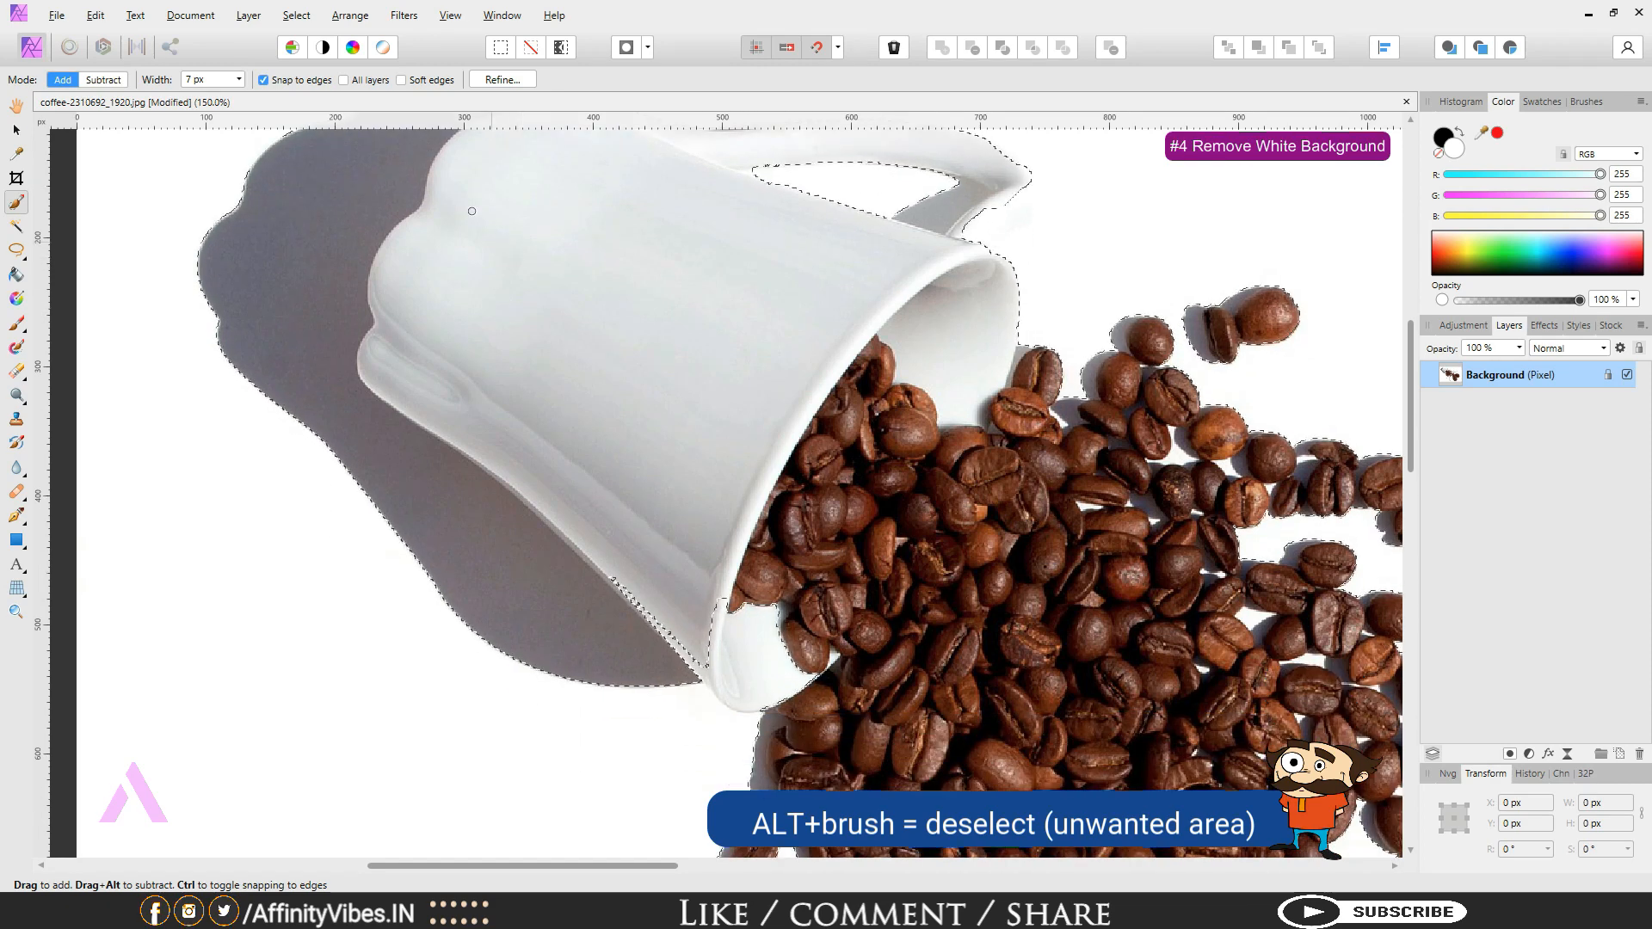
{"action": "scroll", "coordinate": [420, 233], "scroll_direction": "up", "scroll_amount": 3}
{"action": "mouse_move", "coordinate": [408, 261]}
{"action": "left_mouse_down"}
{"action": "mouse_move", "coordinate": [371, 344]}
{"action": "mouse_move", "coordinate": [366, 482]}
{"action": "mouse_move", "coordinate": [346, 446]}
{"action": "left_mouse_up"}
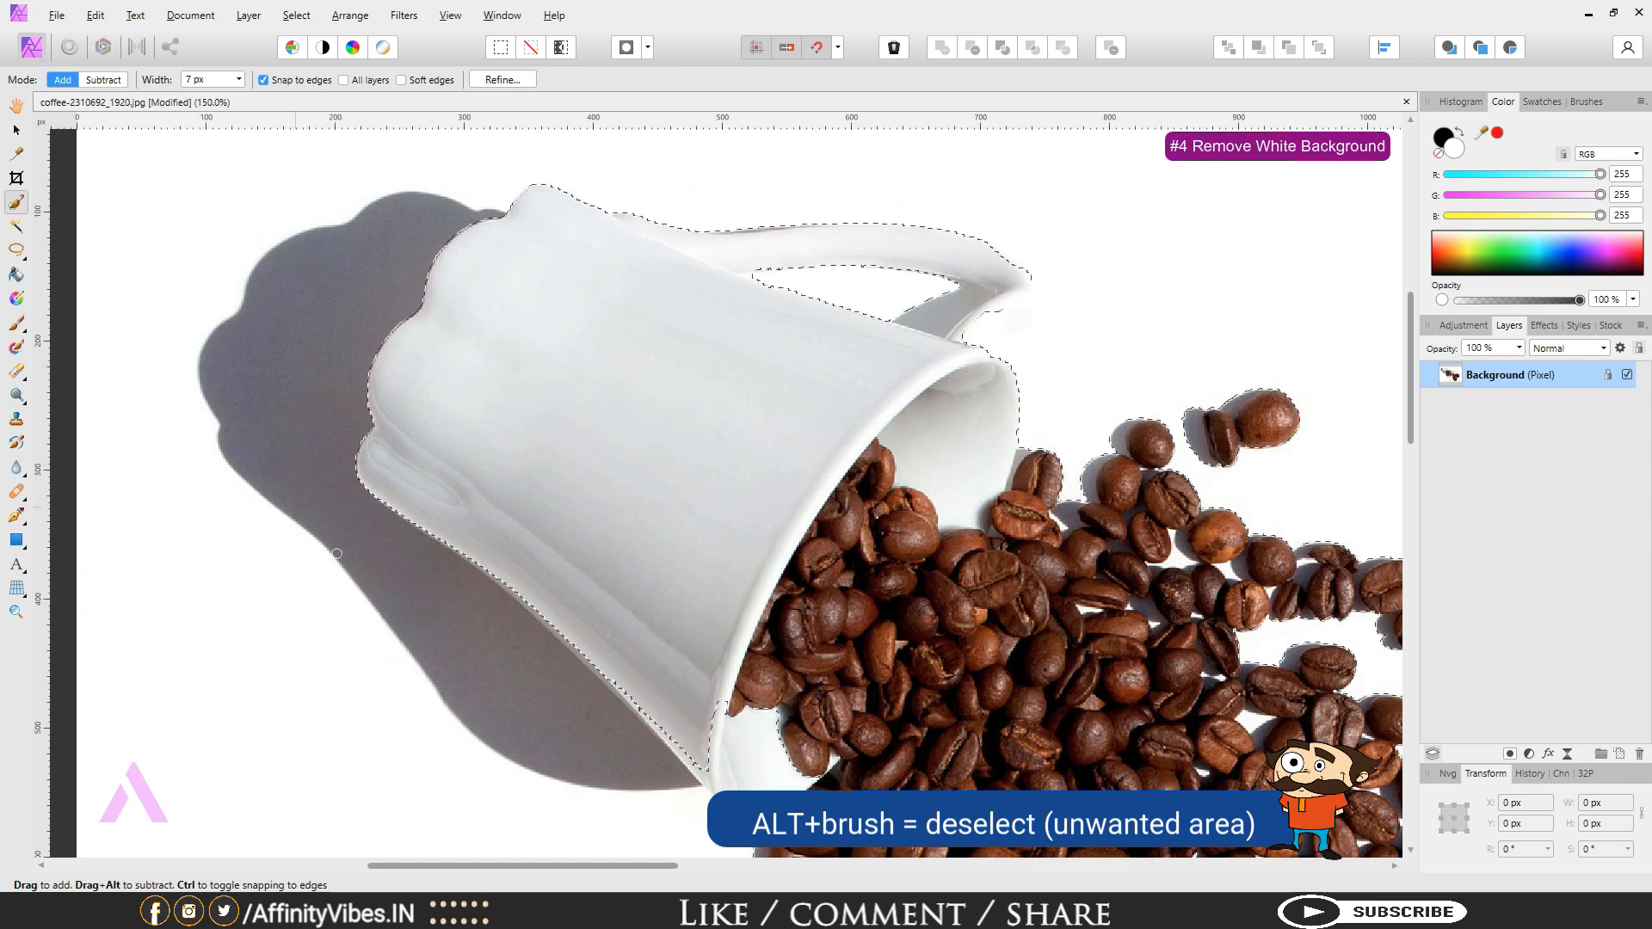
Step: Add the cup's lower rim to the selection and subtract the shadow beside the beans just below it
{"action": "scroll", "coordinate": [469, 577], "scroll_direction": "down", "scroll_amount": 3}
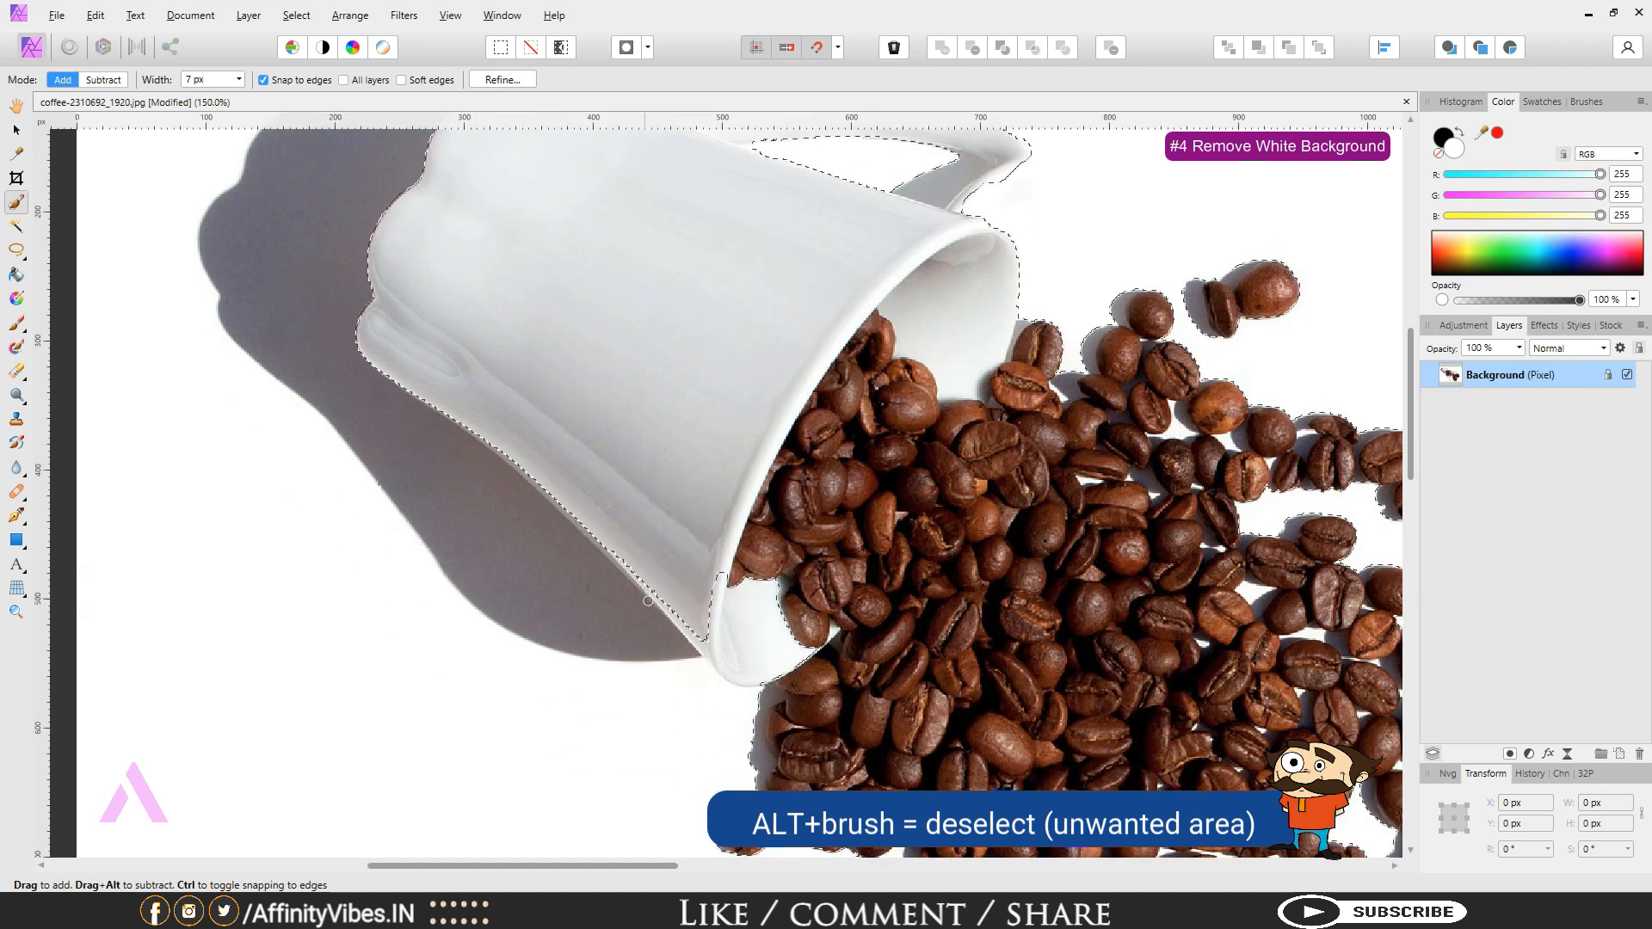
{"action": "left_click_drag", "start_coordinate": [656, 603], "coordinate": [722, 668]}
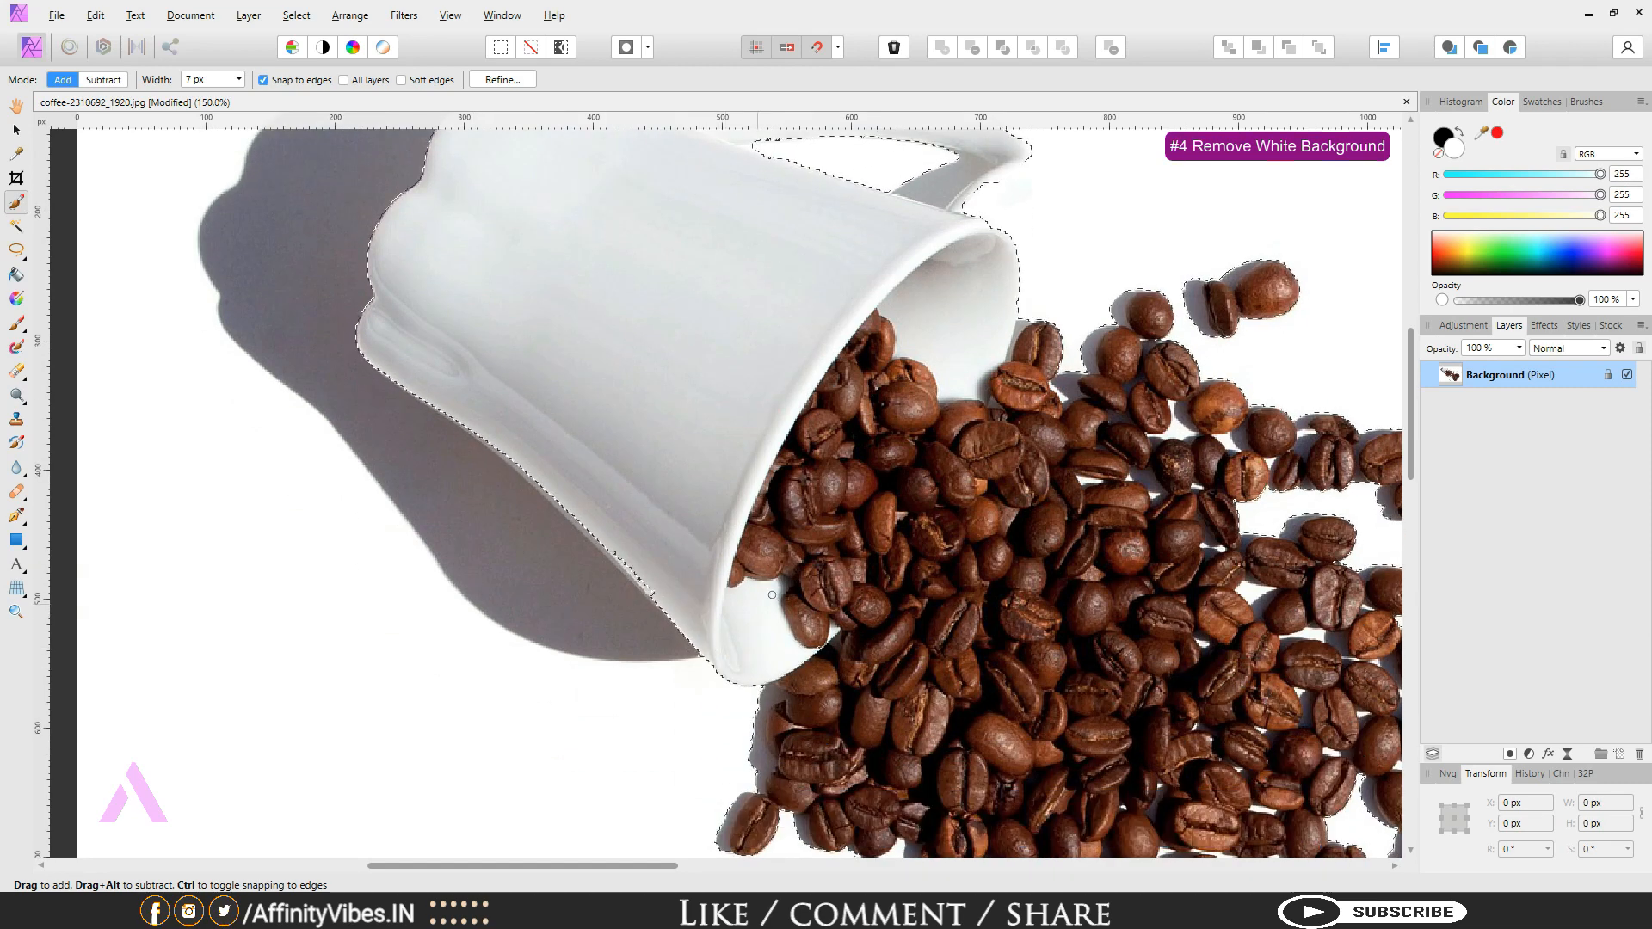
{"action": "scroll", "coordinate": [740, 628], "scroll_direction": "down", "scroll_amount": 2}
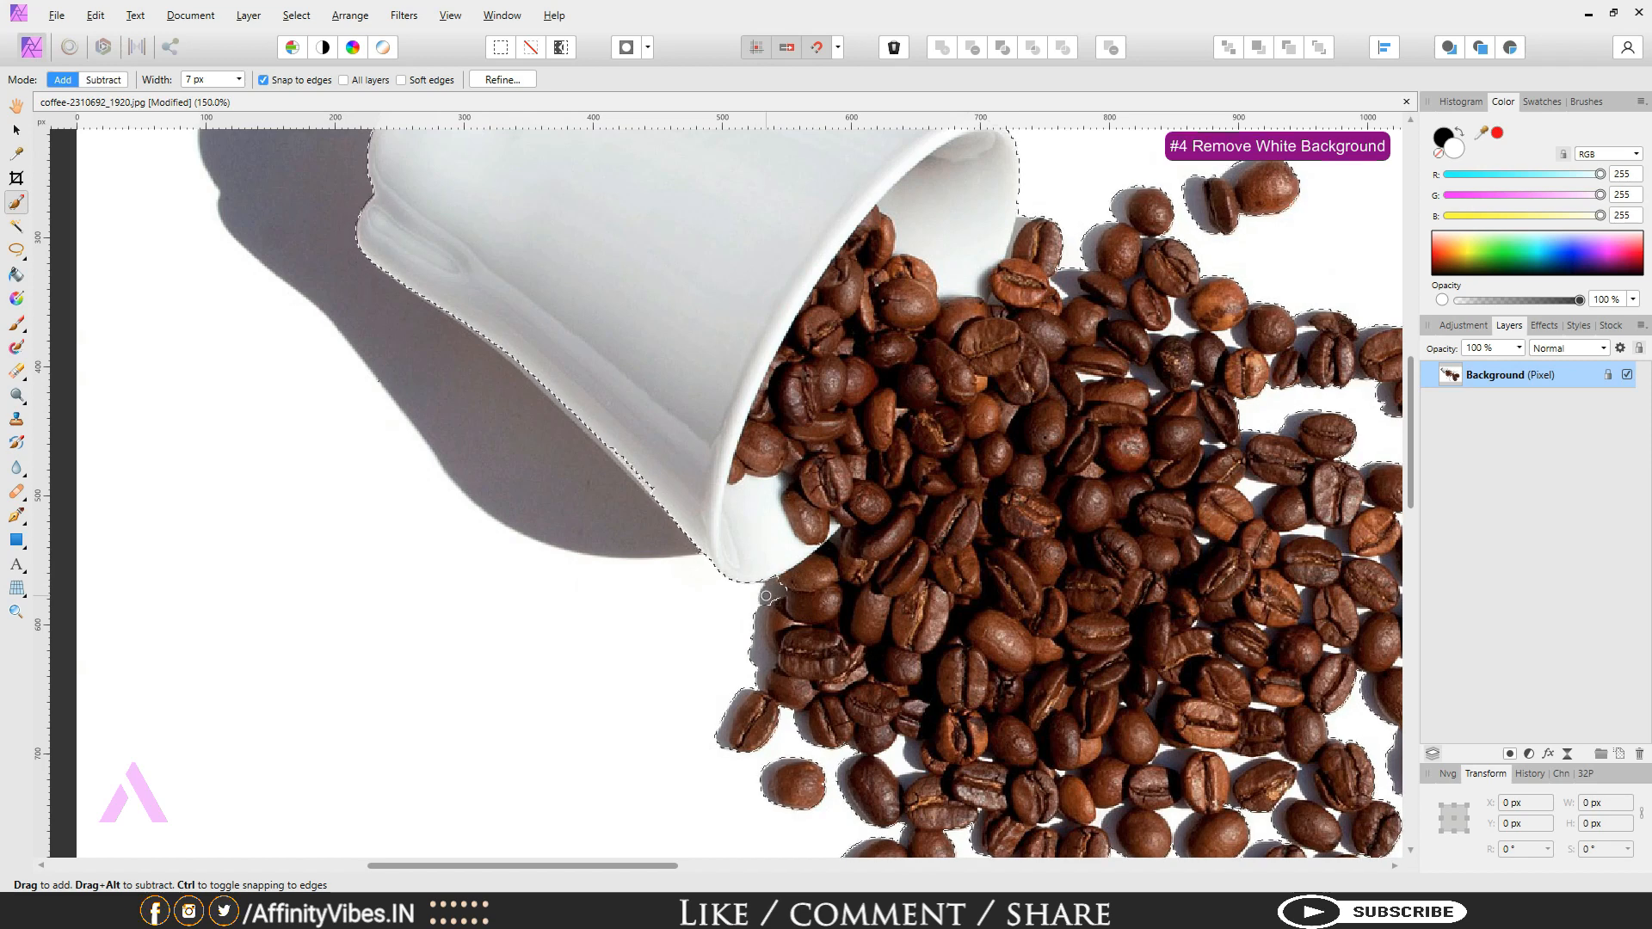
{"action": "mouse_move", "coordinate": [758, 587]}
{"action": "left_mouse_down"}
{"action": "mouse_move", "coordinate": [786, 607]}
{"action": "mouse_move", "coordinate": [774, 628]}
{"action": "left_mouse_up"}
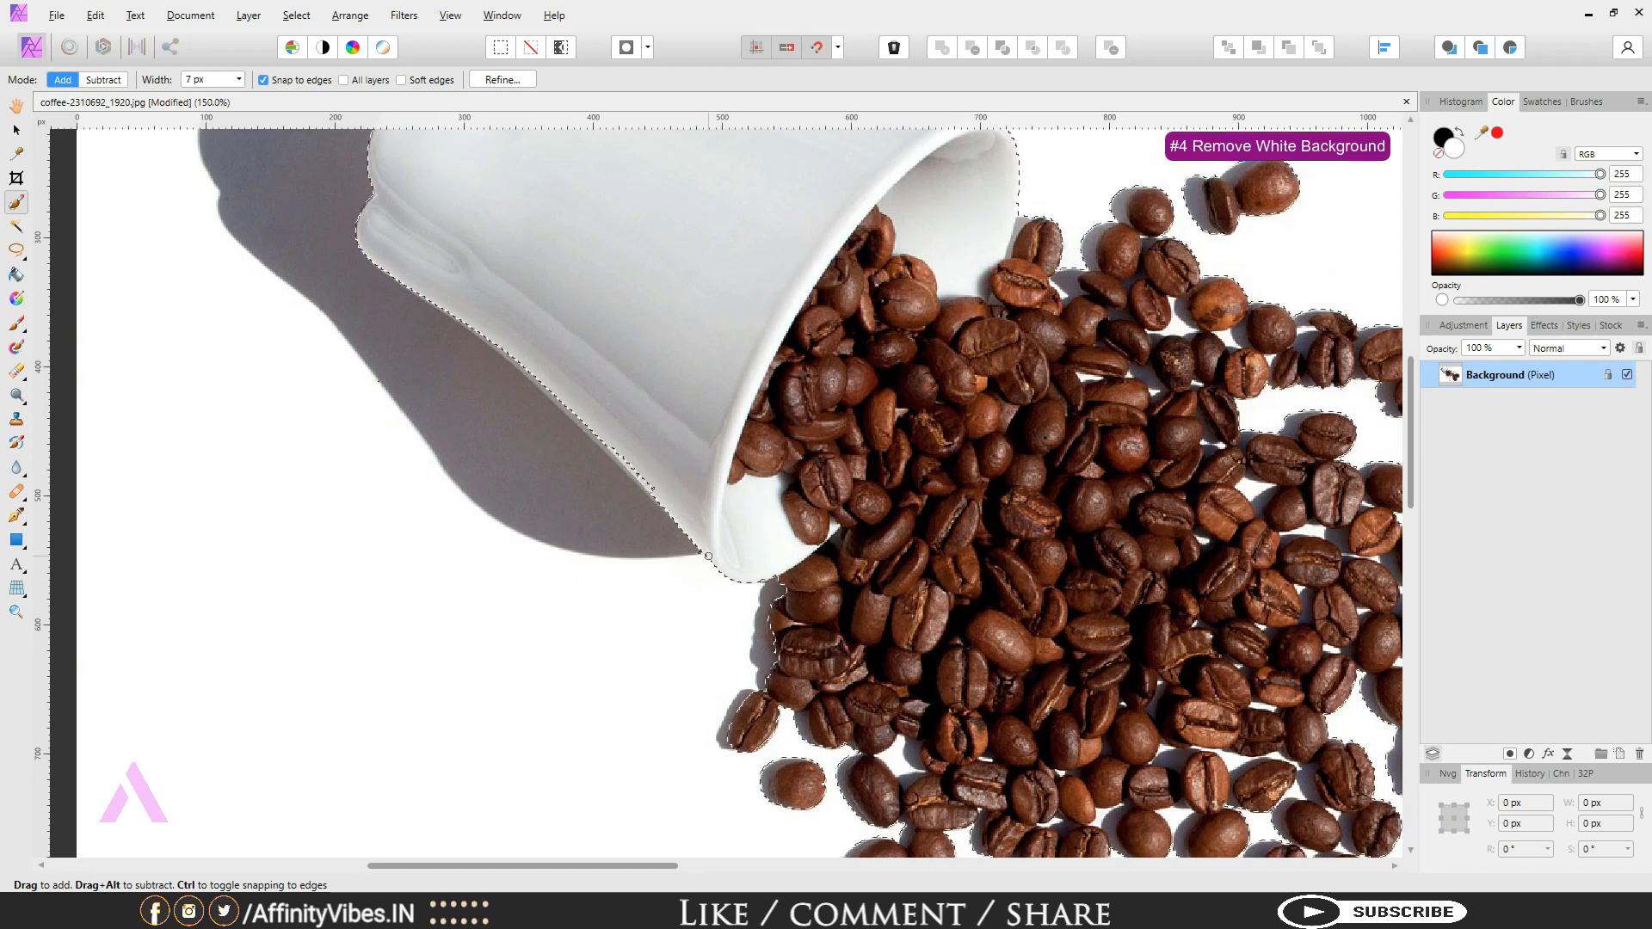
{"action": "key", "text": "ctrl+0"}
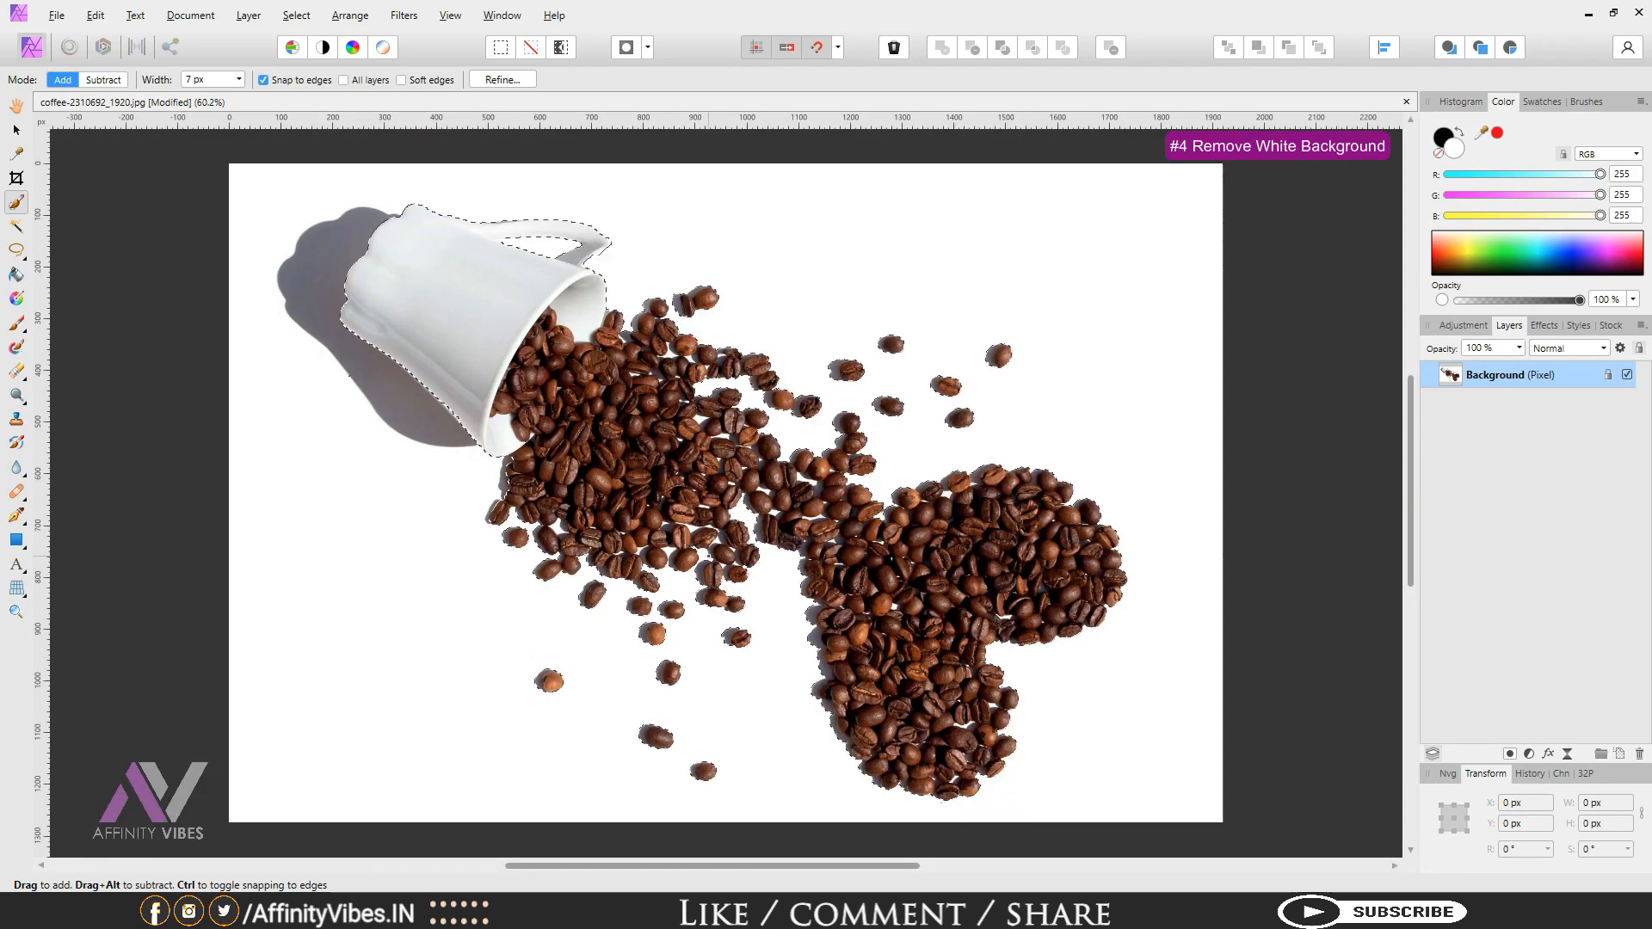
Step: Start refining the selection of the cup and beans with Mask as the output
{"action": "left_click", "coordinate": [514, 78]}
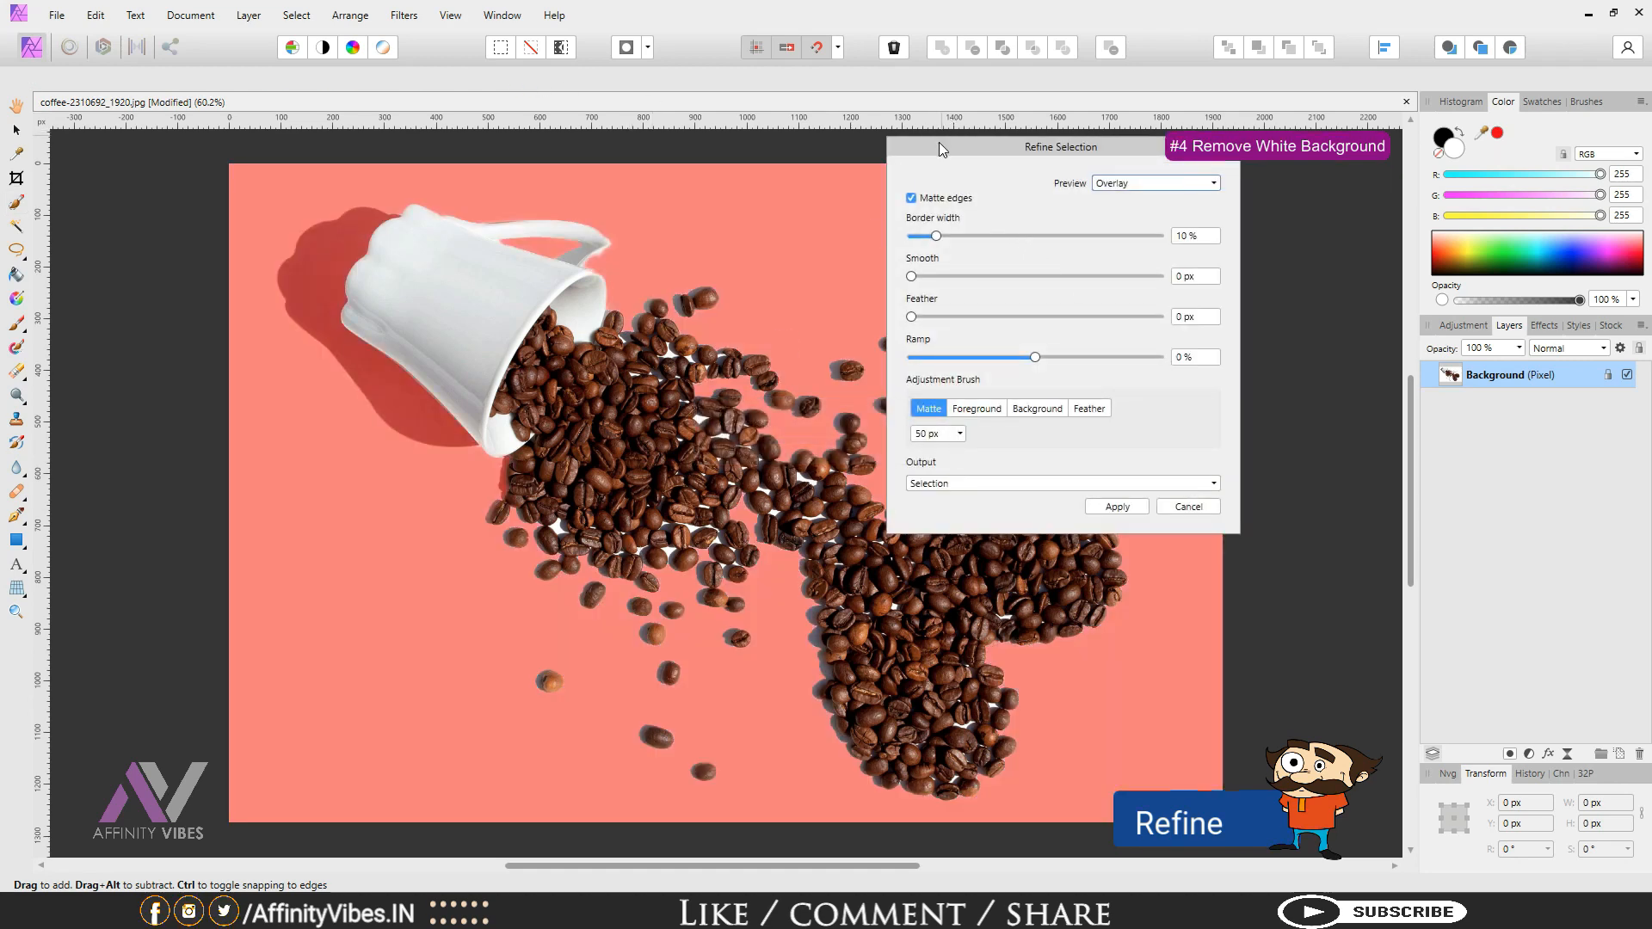
{"action": "left_click_drag", "start_coordinate": [940, 148], "coordinate": [1247, 147]}
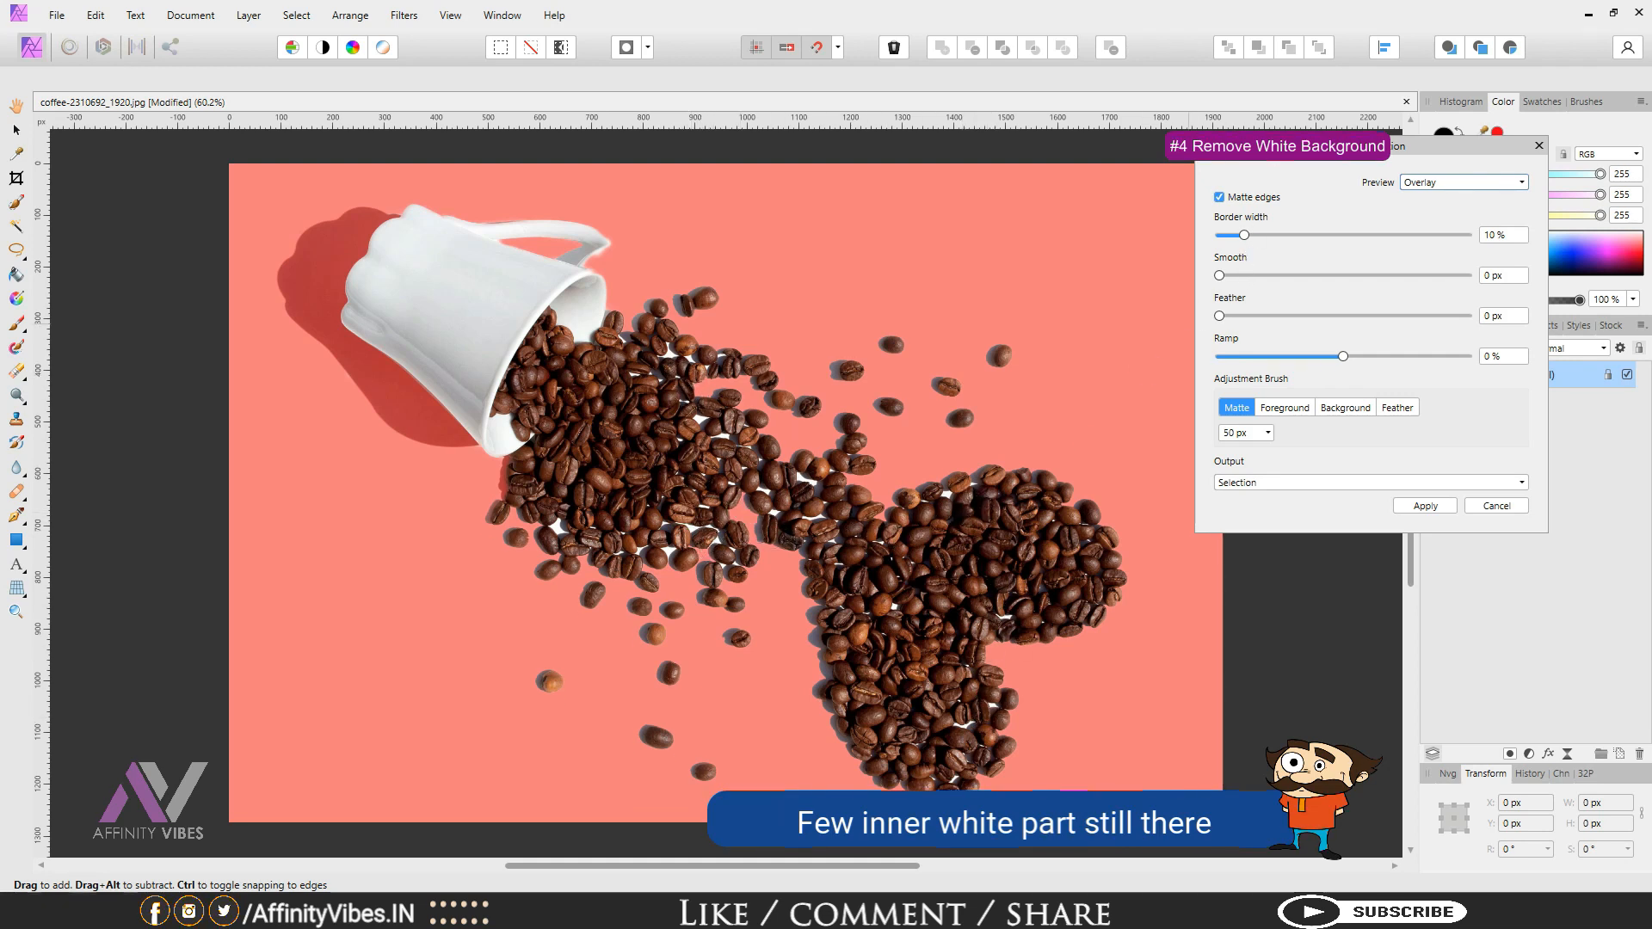
{"action": "left_click_drag", "start_coordinate": [1316, 146], "coordinate": [1239, 131]}
{"action": "left_click", "coordinate": [1207, 469]}
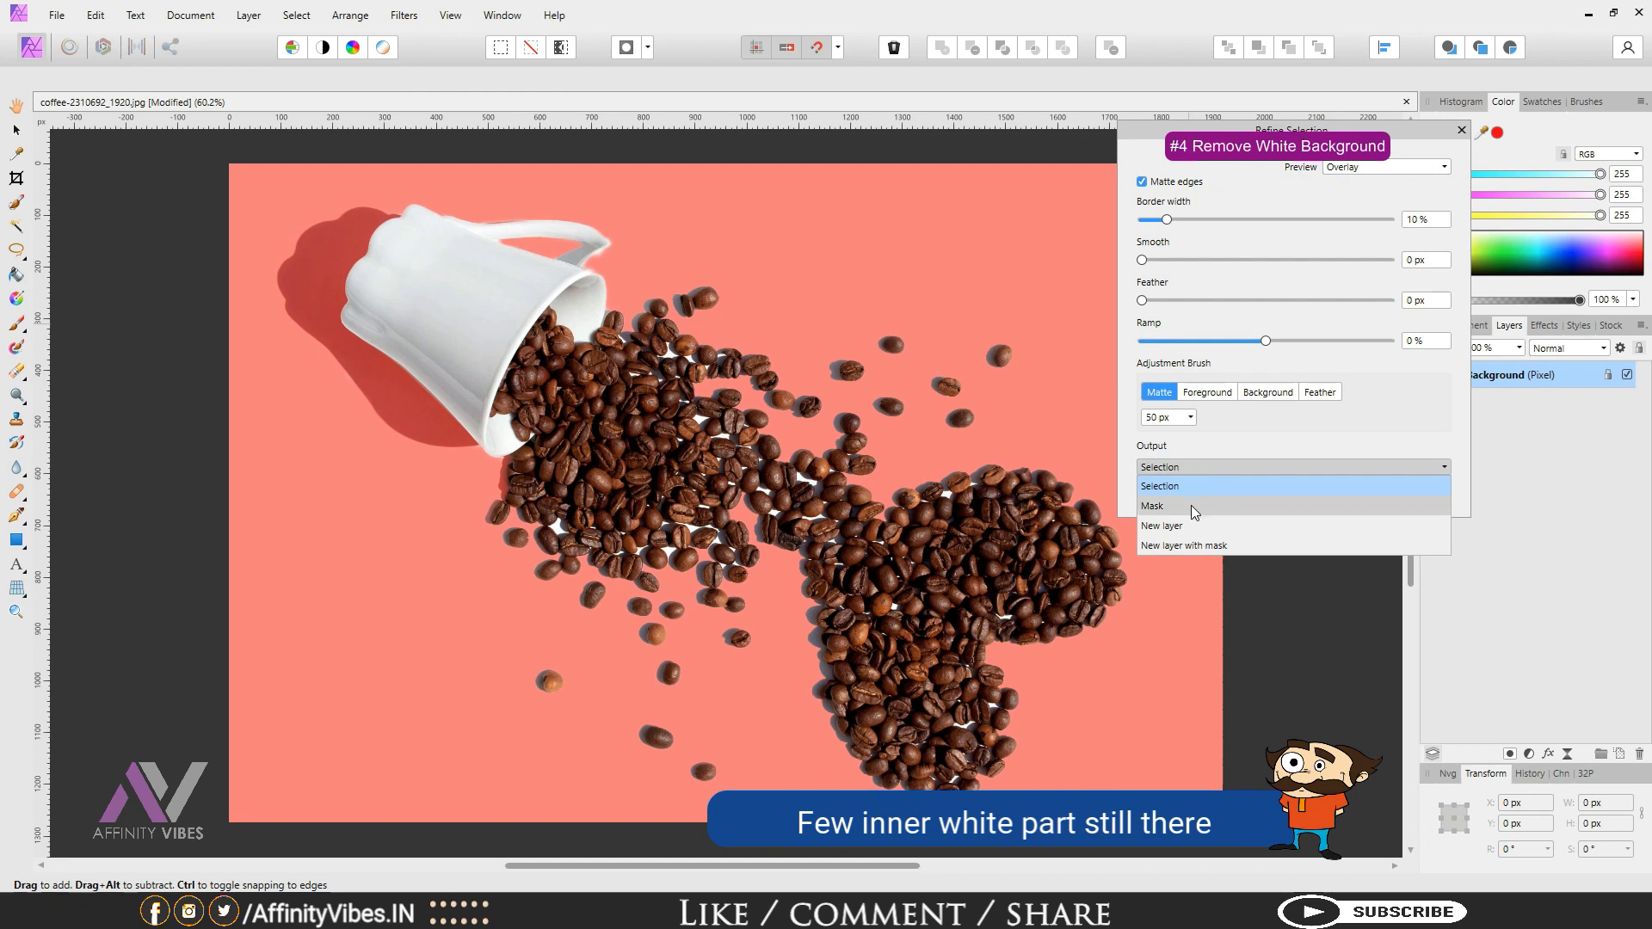
{"action": "left_click", "coordinate": [1191, 505]}
Step: Enlarge the Matte adjustment brush to 133 px and paint over the beans along the upper side of the spill toward the heart
{"action": "key", "text": "]"}
{"action": "key", "text": "]"}
{"action": "key", "text": "]"}
{"action": "key", "text": "]"}
{"action": "key", "text": "]"}
{"action": "key", "text": "]"}
{"action": "key", "text": "]"}
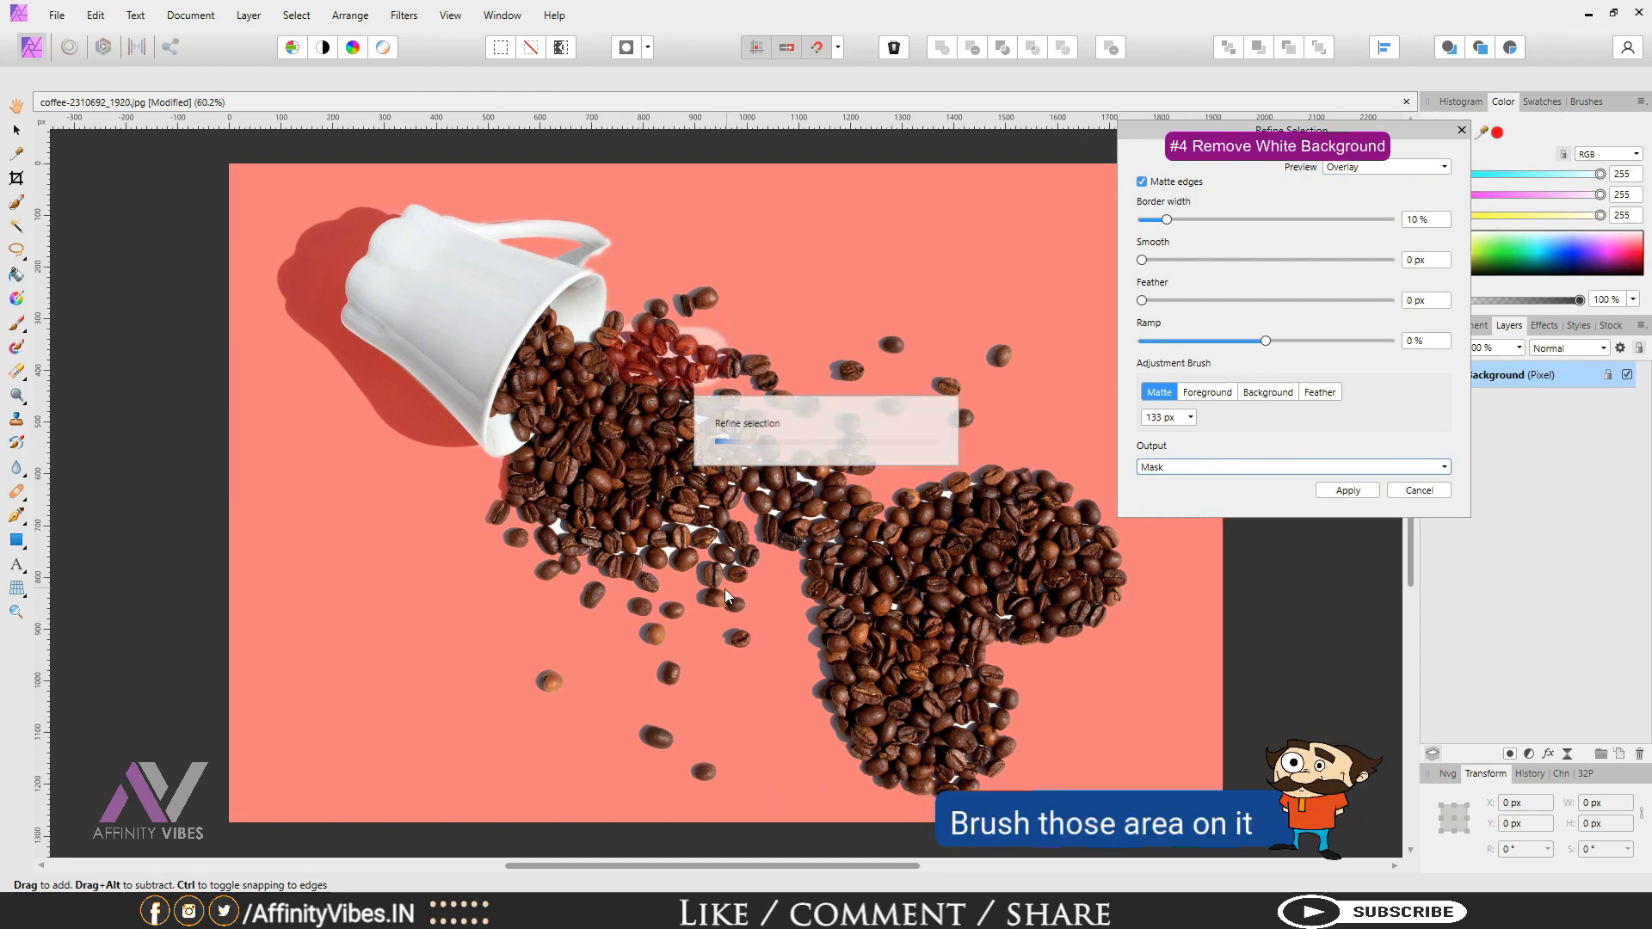
{"action": "left_click_drag", "start_coordinate": [714, 427], "coordinate": [856, 502]}
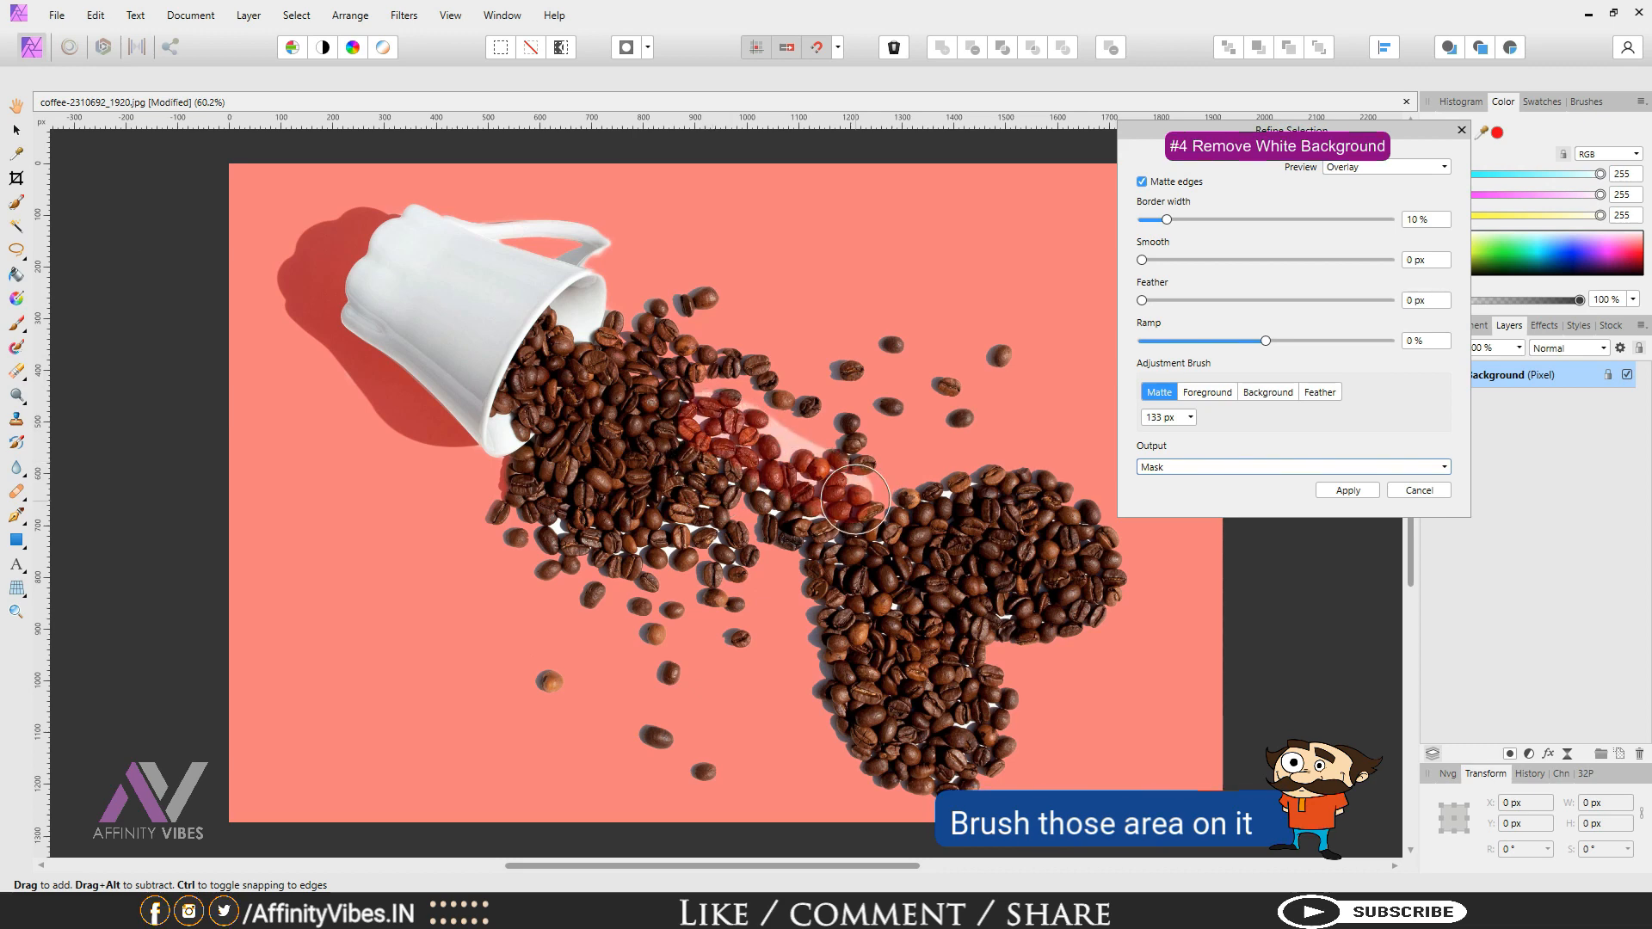
Step: Paint with the Matte brush over the white gaps in the spill's lower edge and where the spill meets the heart
{"action": "scroll", "coordinate": [386, 591], "scroll_direction": "up", "scroll_amount": 5}
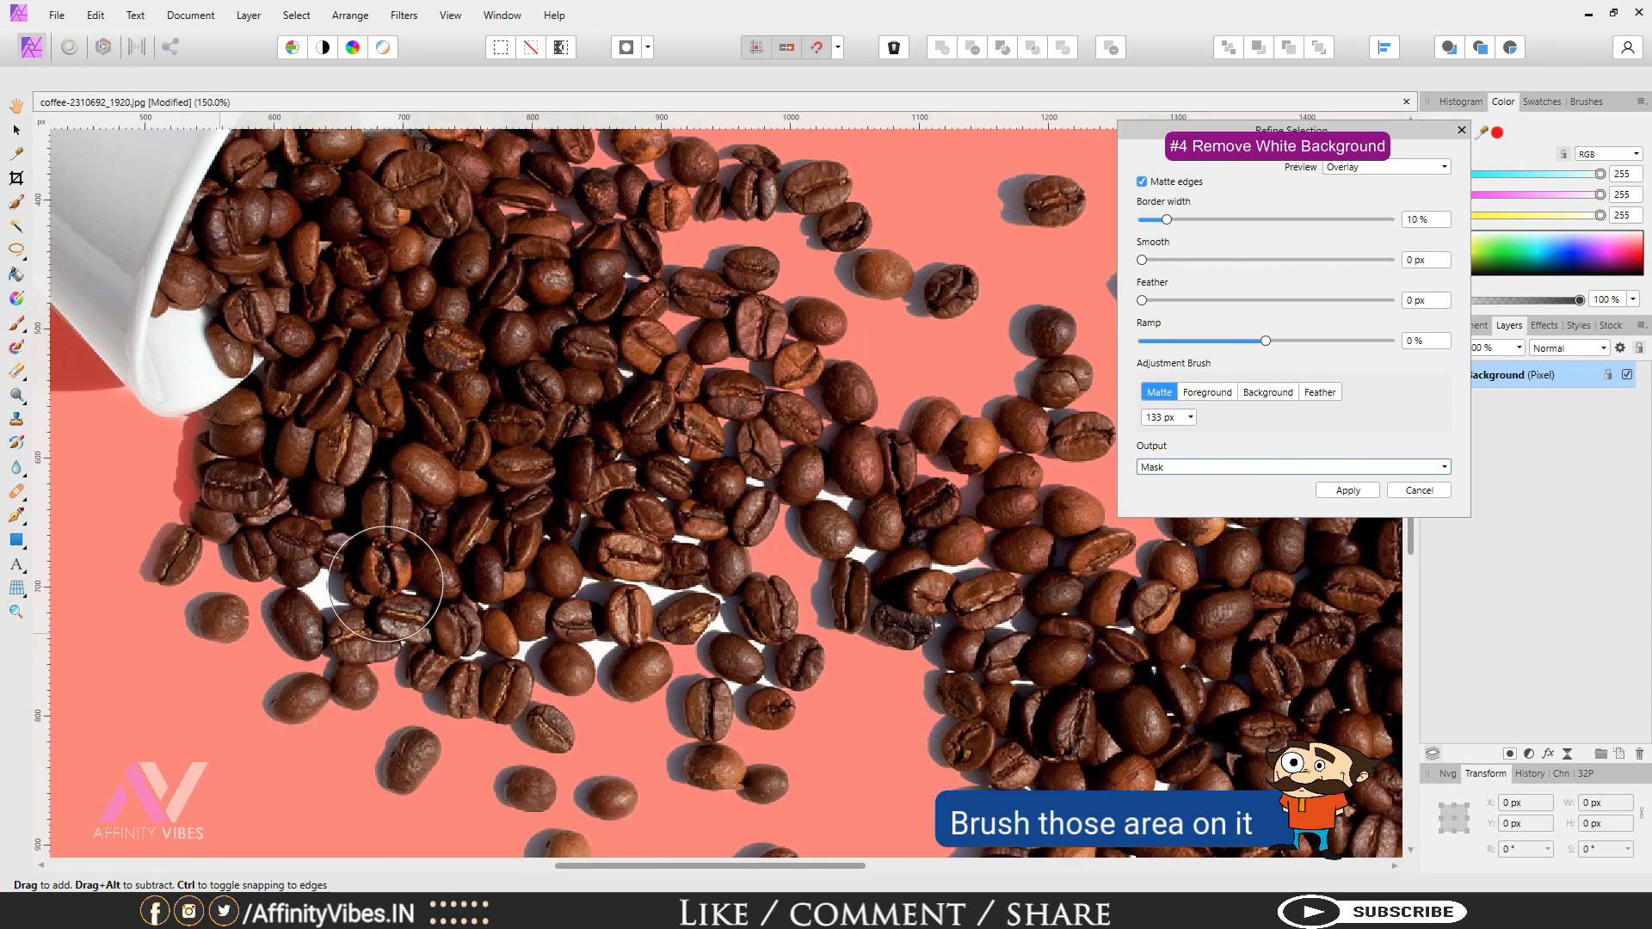
{"action": "mouse_move", "coordinate": [386, 584]}
{"action": "left_mouse_down"}
{"action": "mouse_move", "coordinate": [297, 546]}
{"action": "mouse_move", "coordinate": [237, 550]}
{"action": "mouse_move", "coordinate": [585, 619]}
{"action": "mouse_move", "coordinate": [671, 602]}
{"action": "left_mouse_up"}
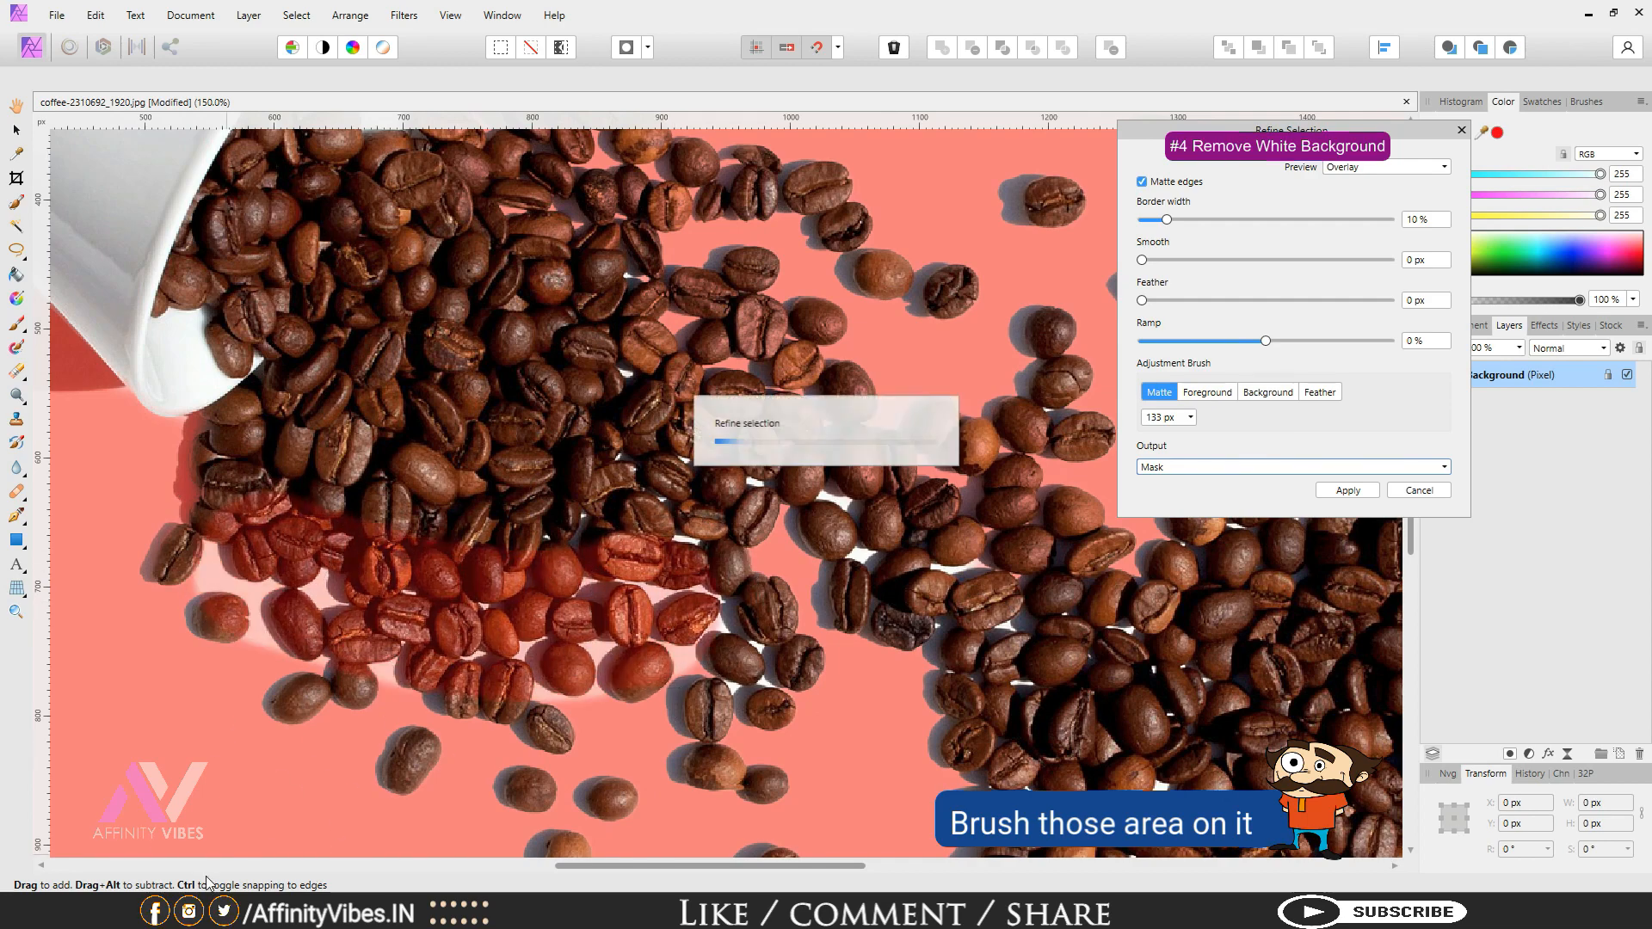
{"action": "mouse_move", "coordinate": [617, 456]}
{"action": "left_mouse_down"}
{"action": "mouse_move", "coordinate": [991, 578]}
{"action": "mouse_move", "coordinate": [1043, 612]}
{"action": "left_mouse_up"}
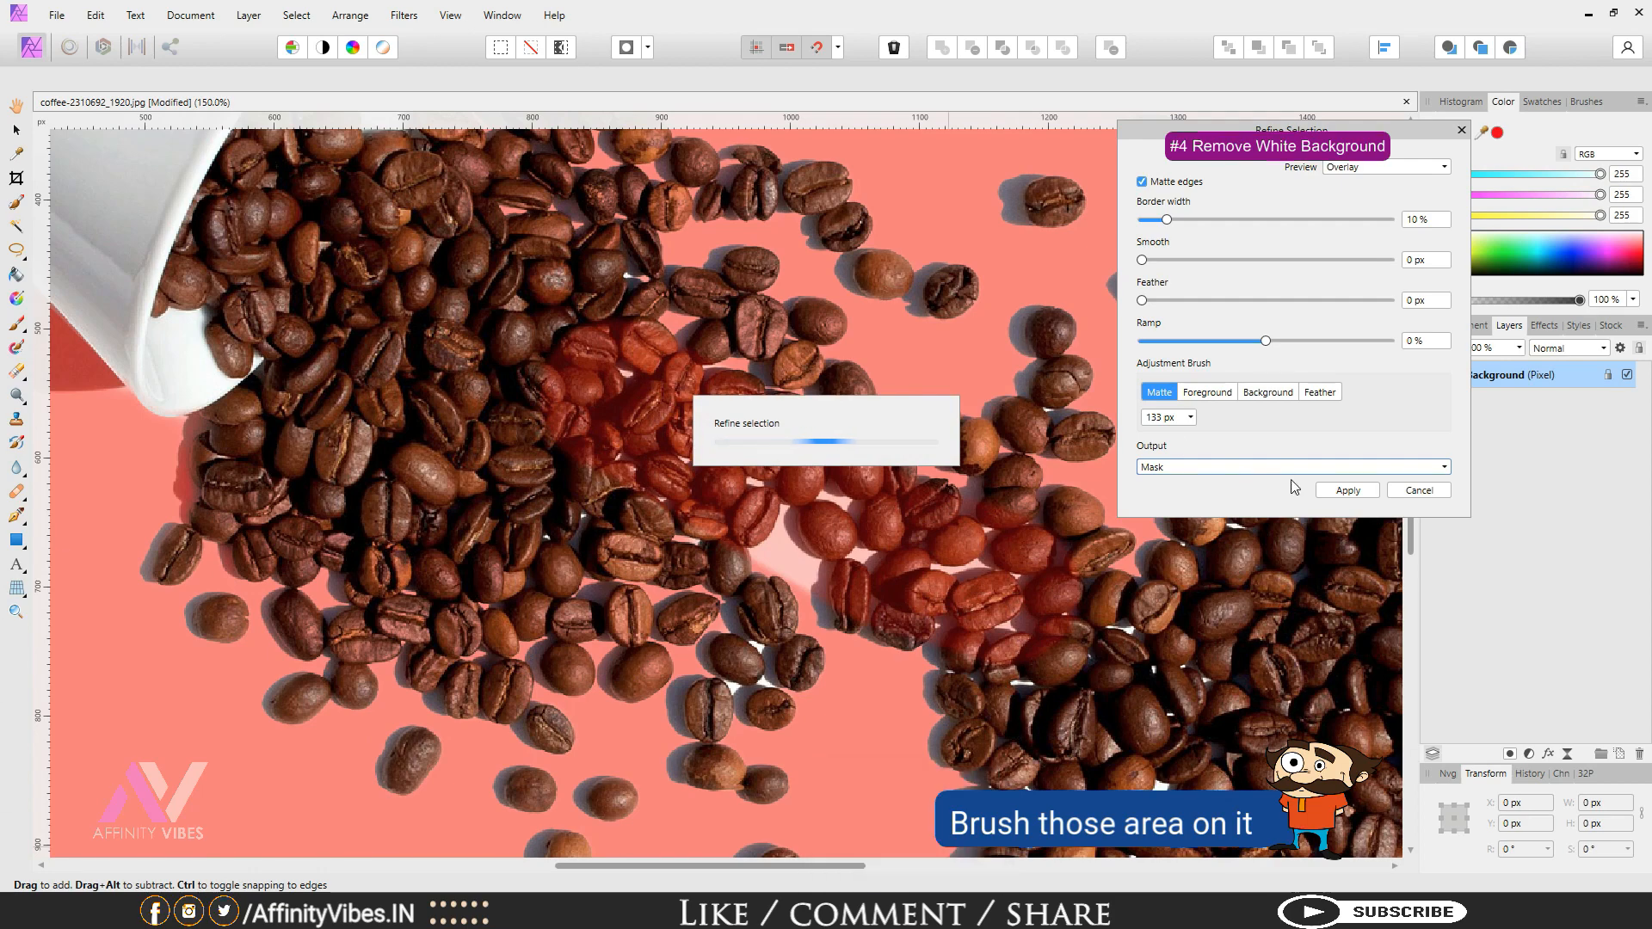
Step: Paint with the Matte brush over the white gaps in the heart's upper-left part and in the small bean cluster below the spill
{"action": "scroll", "coordinate": [1086, 600], "scroll_direction": "down", "scroll_amount": 3}
{"action": "scroll", "coordinate": [1086, 599], "scroll_direction": "down", "scroll_amount": 1}
{"action": "left_click_drag", "start_coordinate": [1028, 495], "coordinate": [1063, 533]}
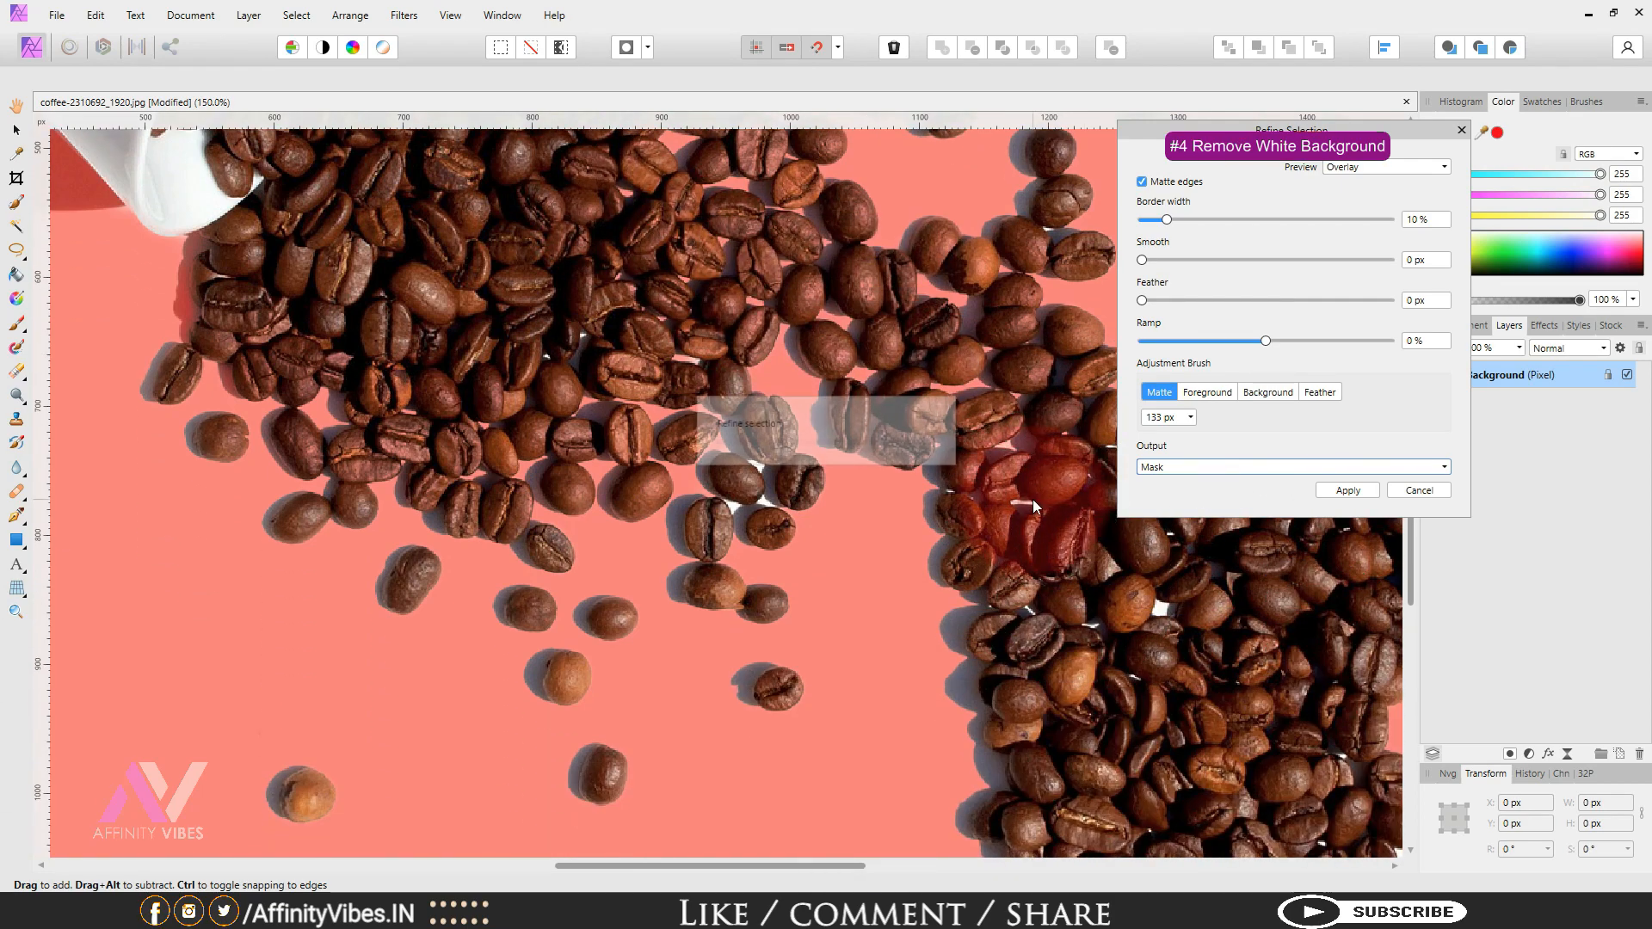
{"action": "left_click_drag", "start_coordinate": [1172, 621], "coordinate": [1144, 598]}
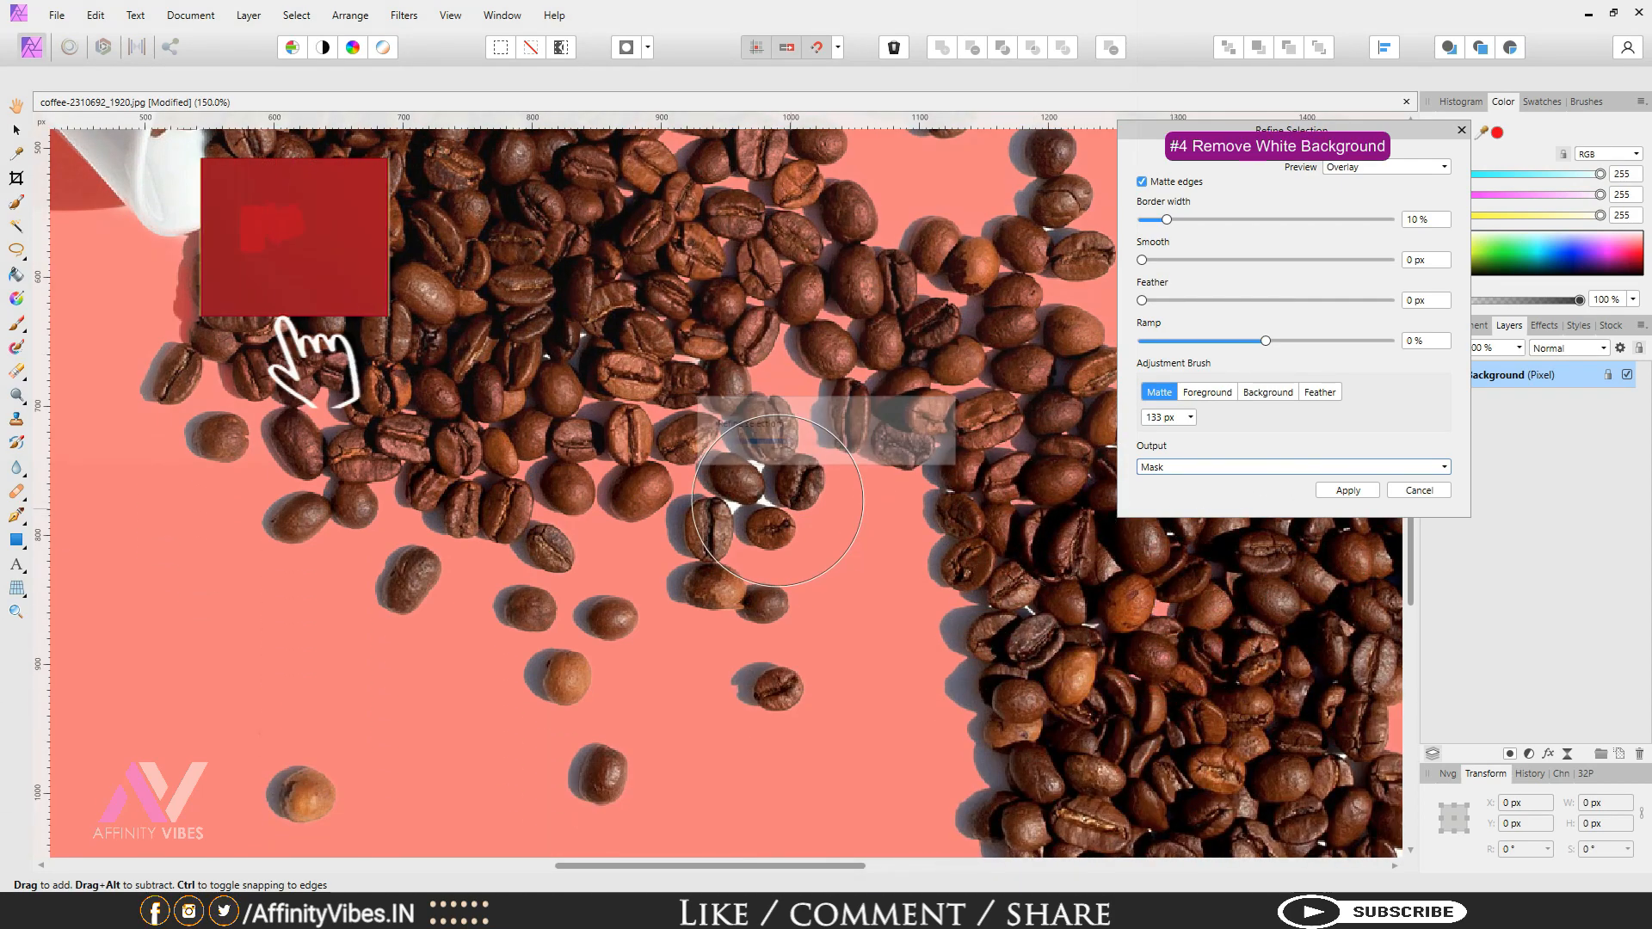
{"action": "left_click_drag", "start_coordinate": [706, 533], "coordinate": [757, 495]}
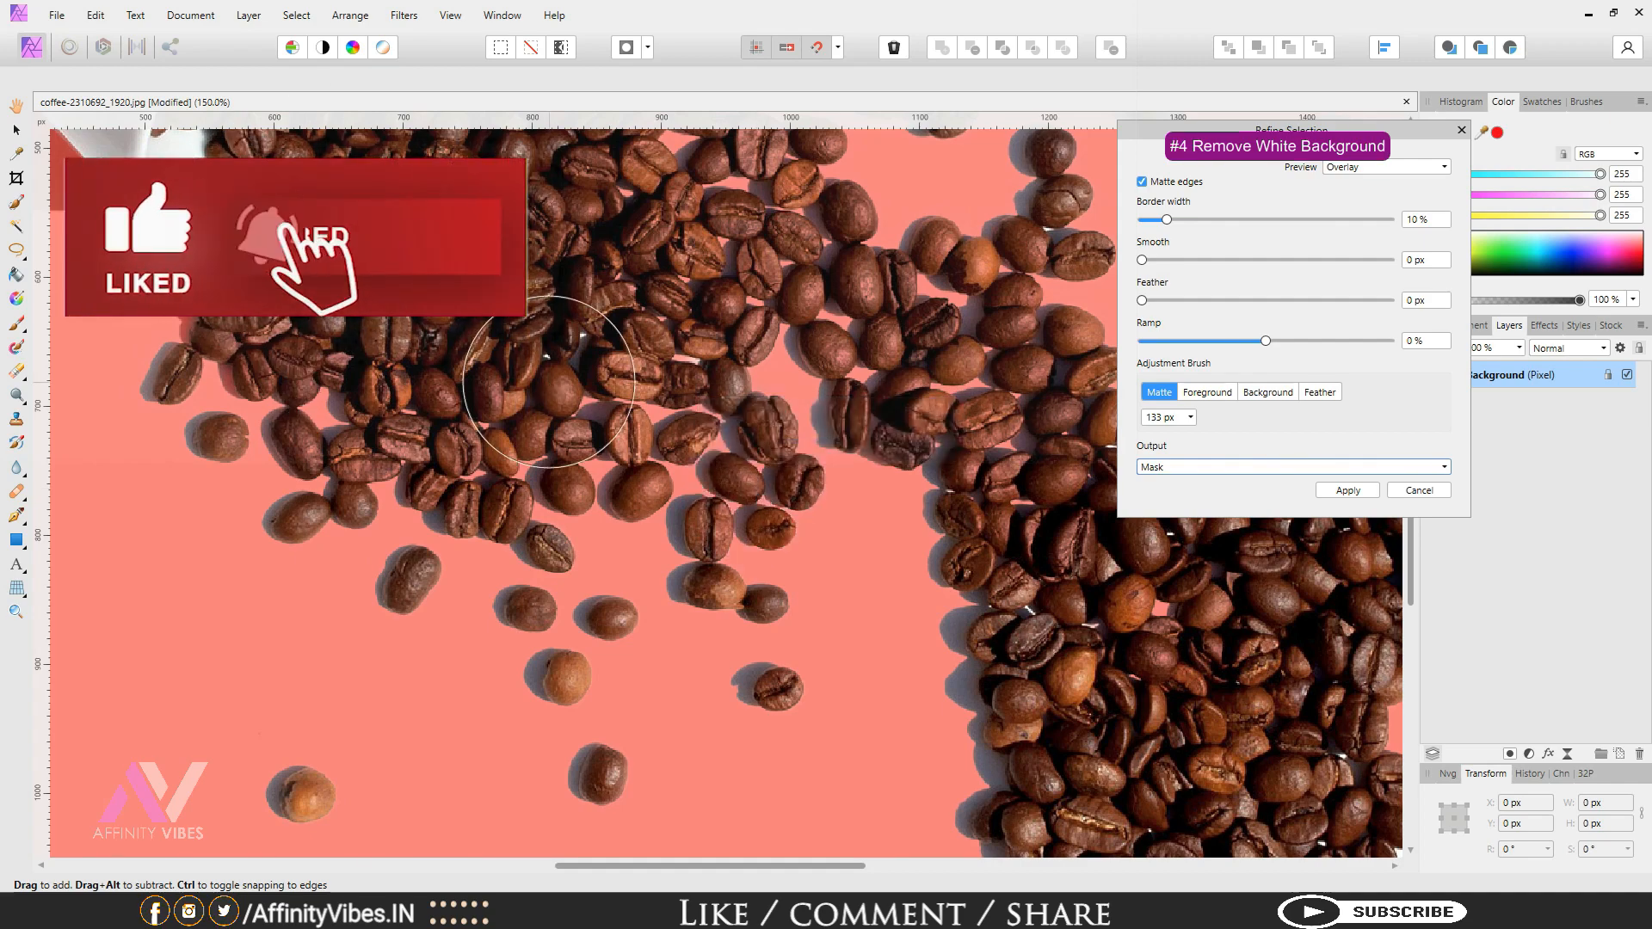
Step: Paint with the Matte brush over the white gaps near the heart's upper edge, in its right-hand notch and in its lower lobe
{"action": "key", "text": "ctrl+minus"}
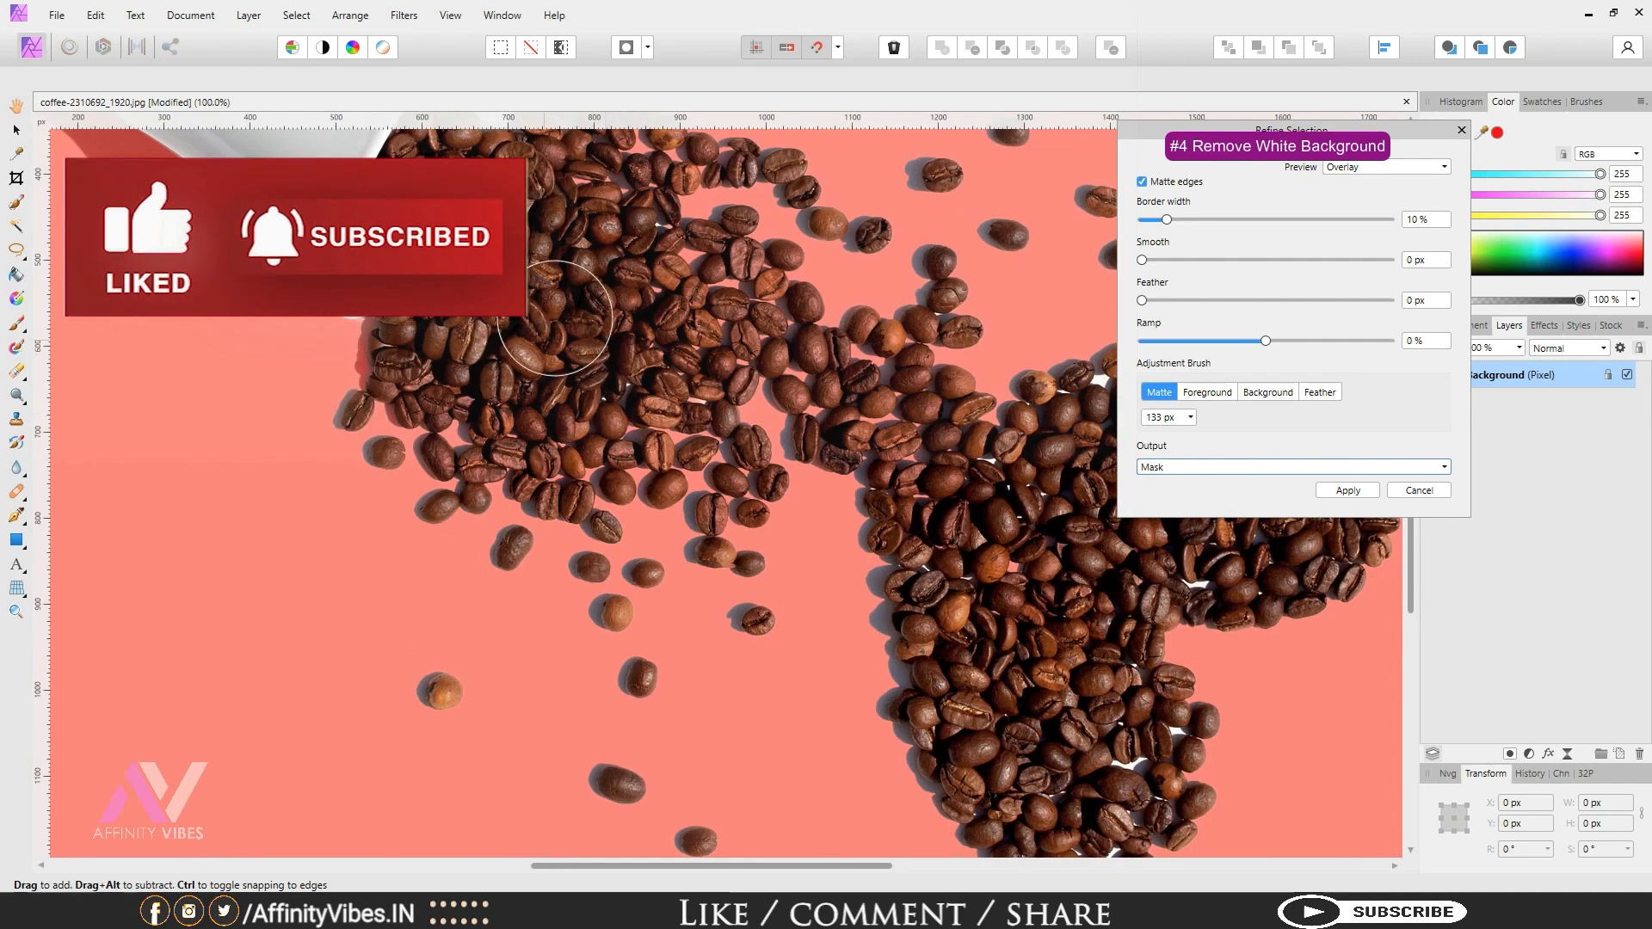
{"action": "left_click_drag", "start_coordinate": [861, 864], "coordinate": [986, 867]}
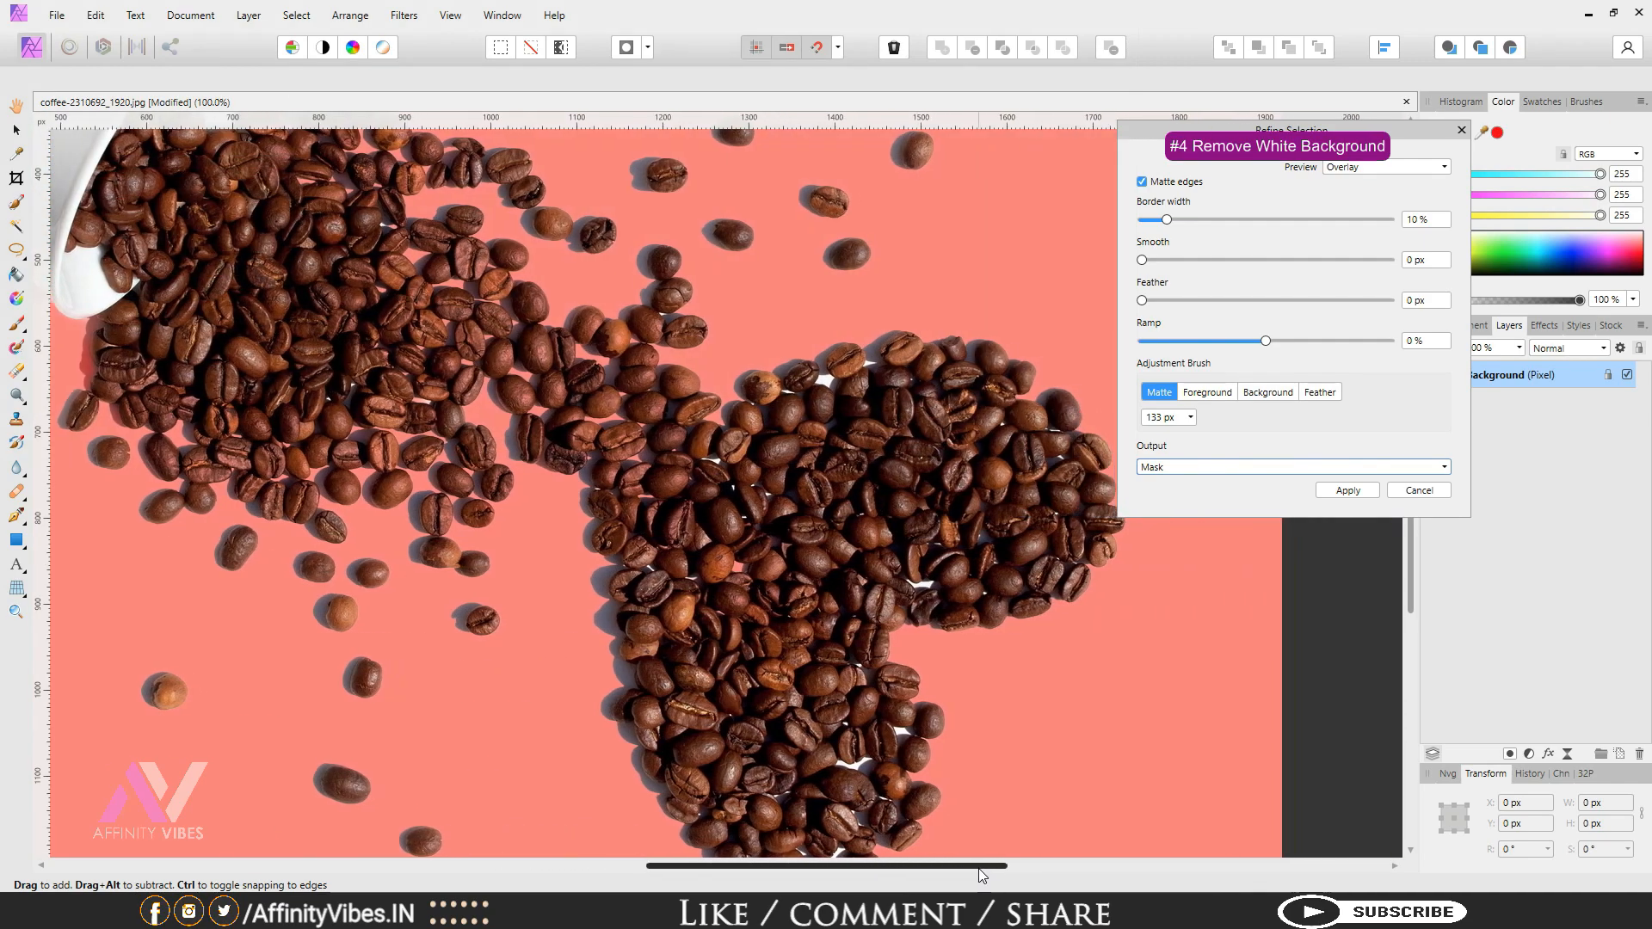
{"action": "left_click_drag", "start_coordinate": [728, 465], "coordinate": [888, 371]}
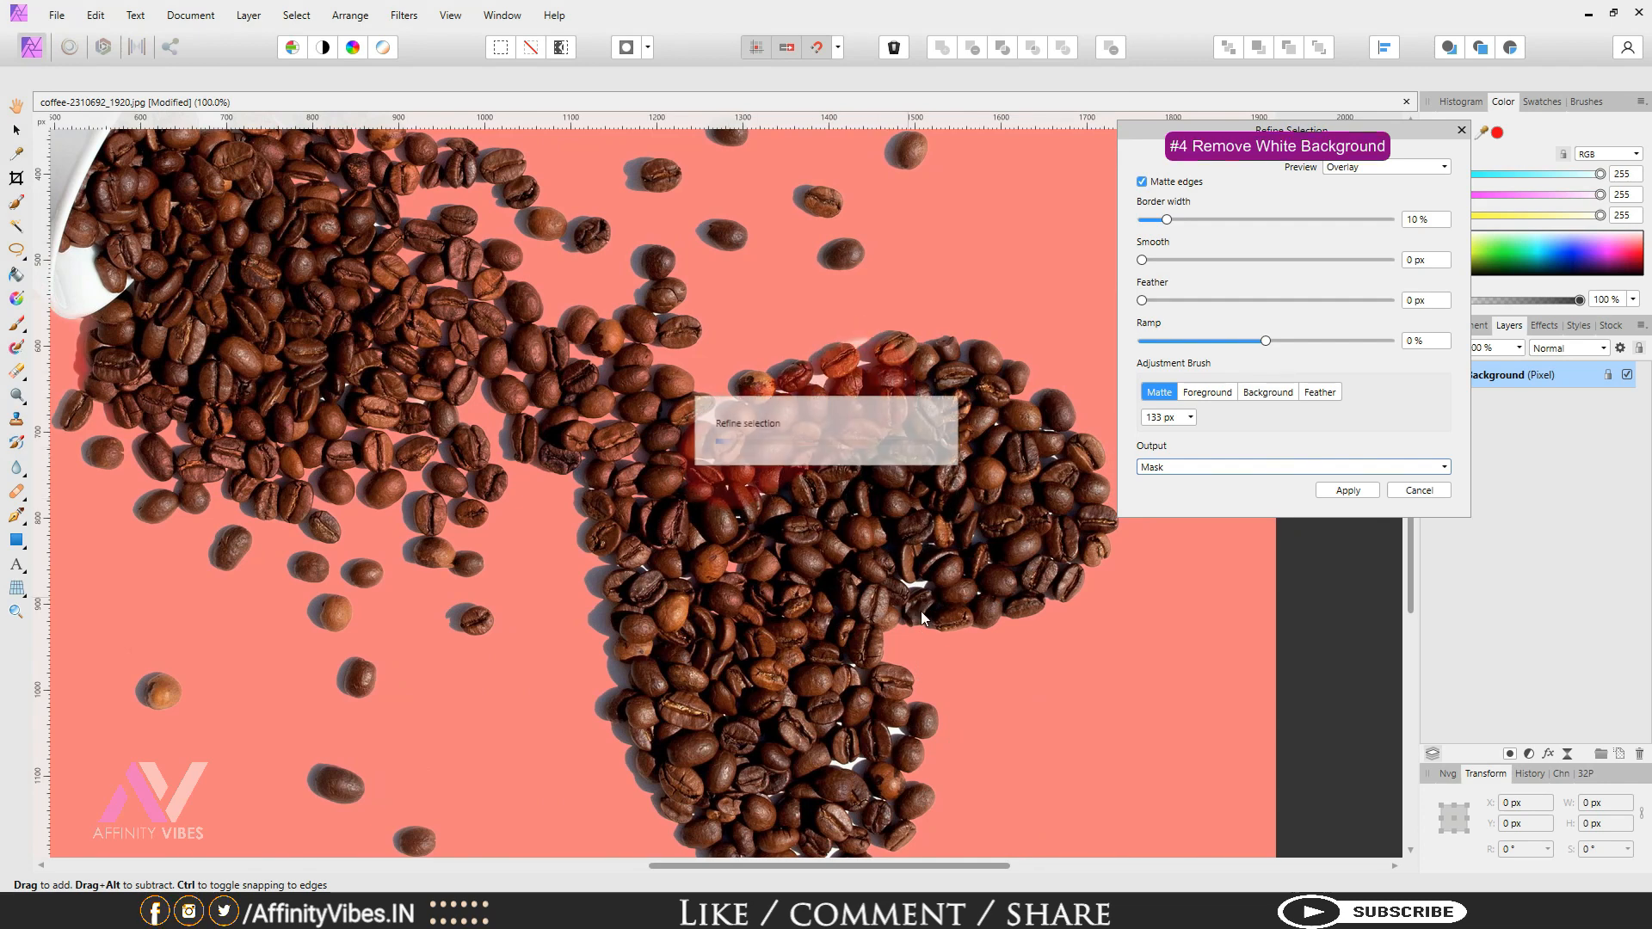
{"action": "scroll", "coordinate": [905, 466], "scroll_direction": "down", "scroll_amount": 2}
{"action": "left_click_drag", "start_coordinate": [905, 465], "coordinate": [920, 456]}
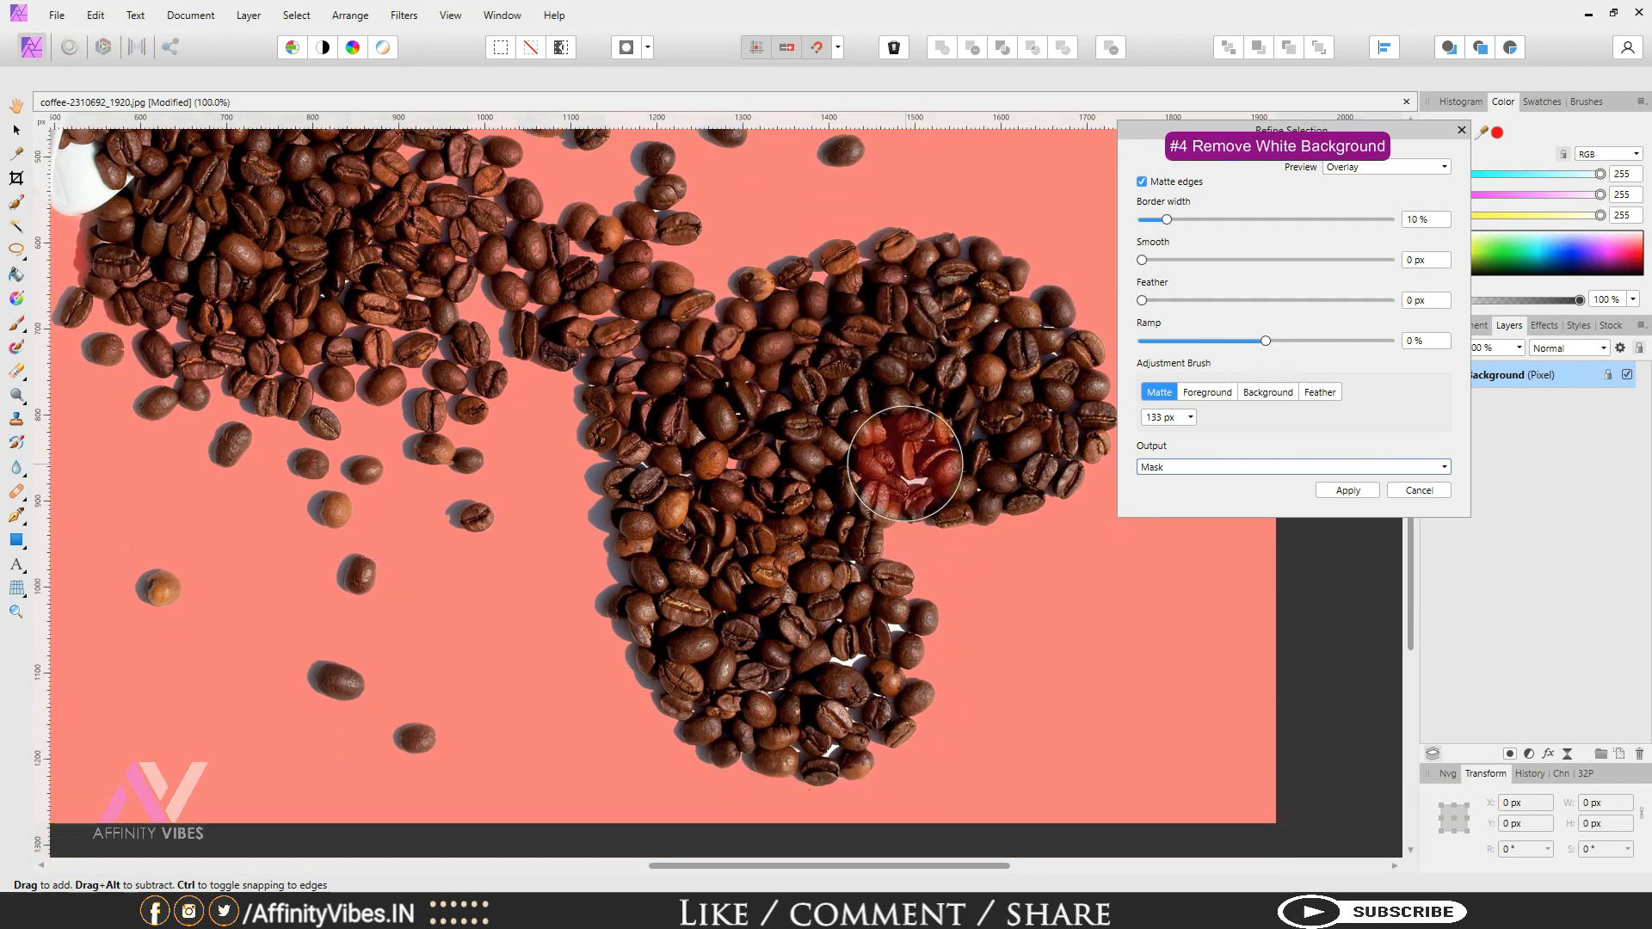
{"action": "scroll", "coordinate": [808, 615], "scroll_direction": "down", "scroll_amount": 2}
{"action": "left_click_drag", "start_coordinate": [875, 563], "coordinate": [867, 555]}
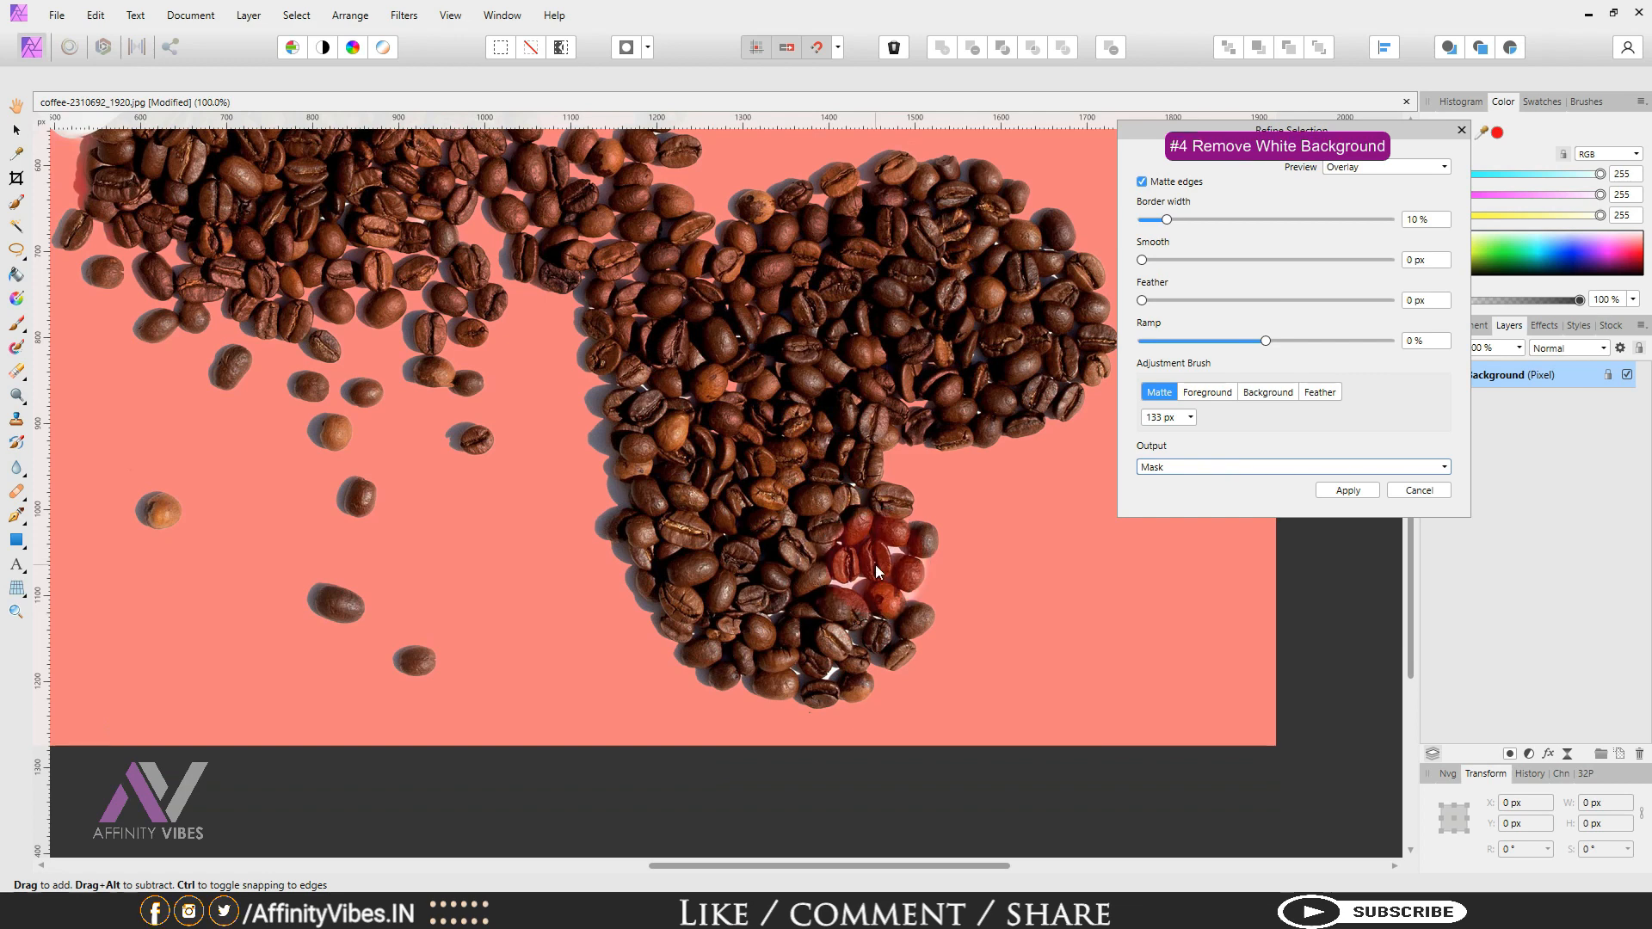
{"action": "left_click_drag", "start_coordinate": [835, 646], "coordinate": [769, 644]}
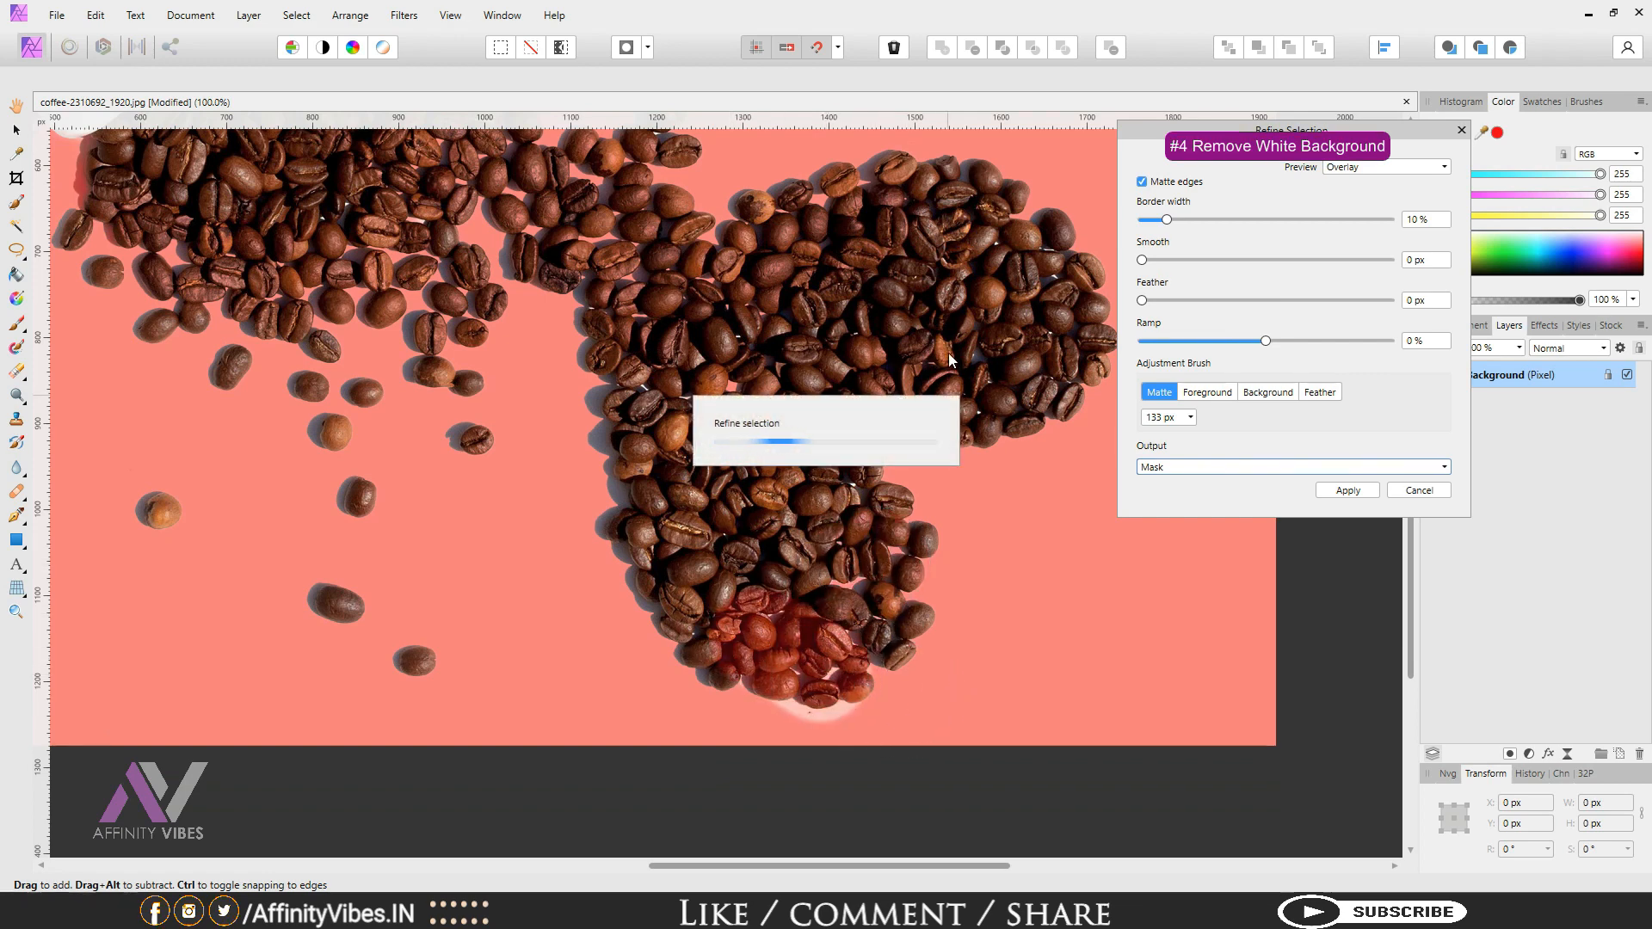
Step: Paint with the Matte brush over the remaining white gaps in the middle of the spill and apply the refinement as a mask
{"action": "scroll", "coordinate": [713, 278], "scroll_direction": "down", "scroll_amount": 2}
{"action": "scroll", "coordinate": [612, 315], "scroll_direction": "up", "scroll_amount": 3}
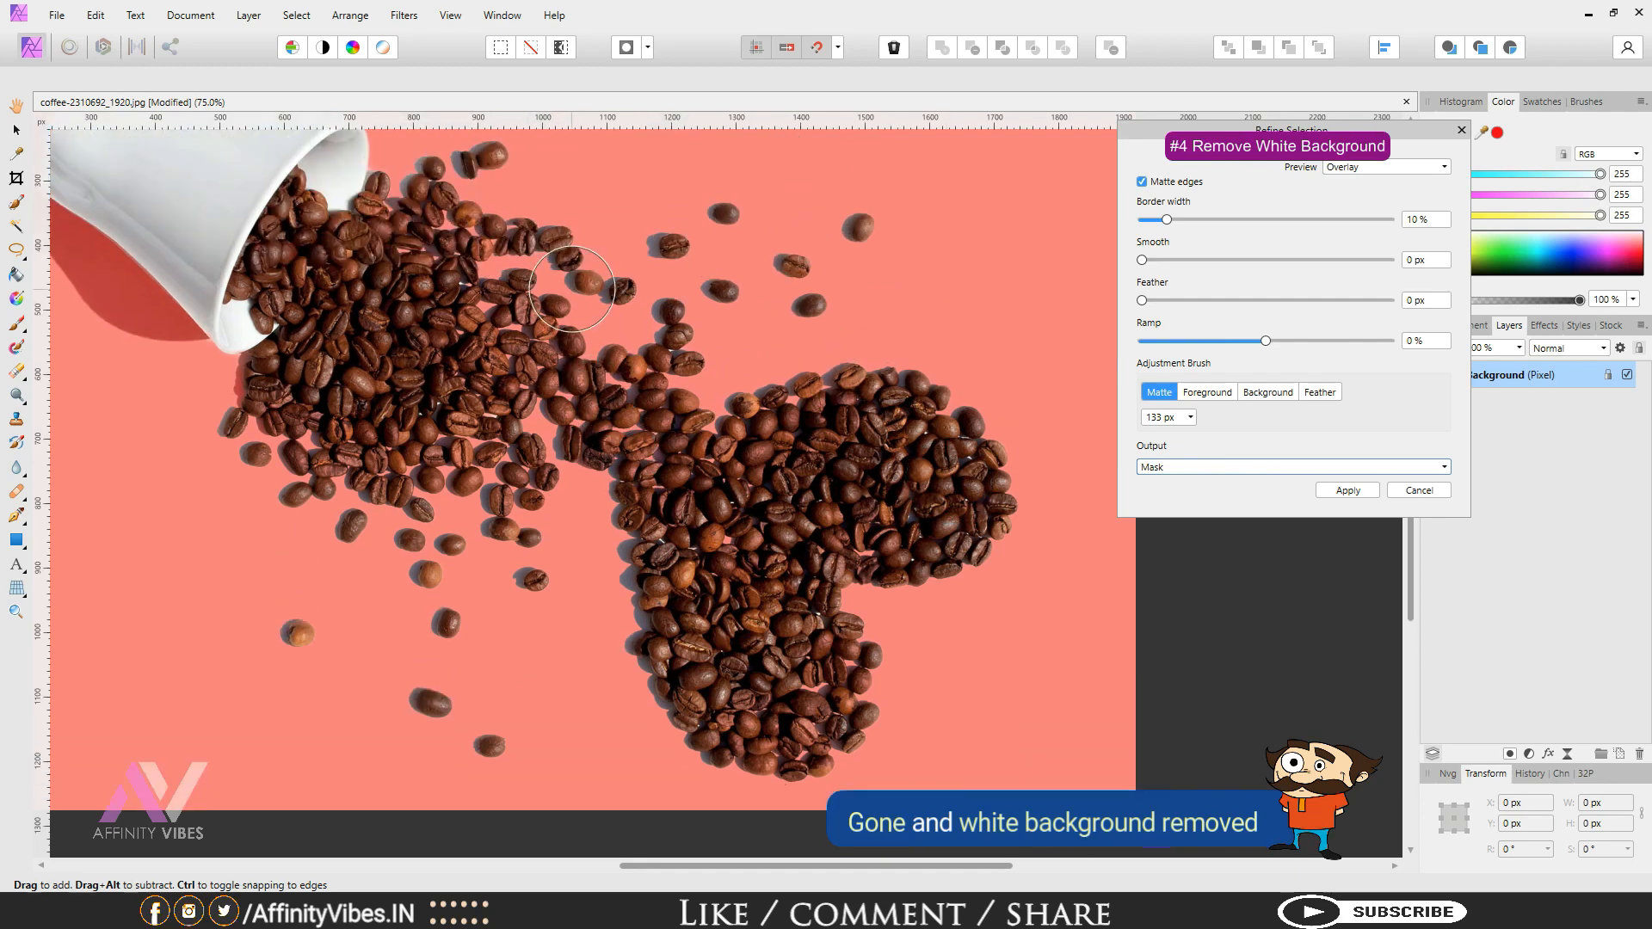
{"action": "left_click", "coordinate": [460, 361]}
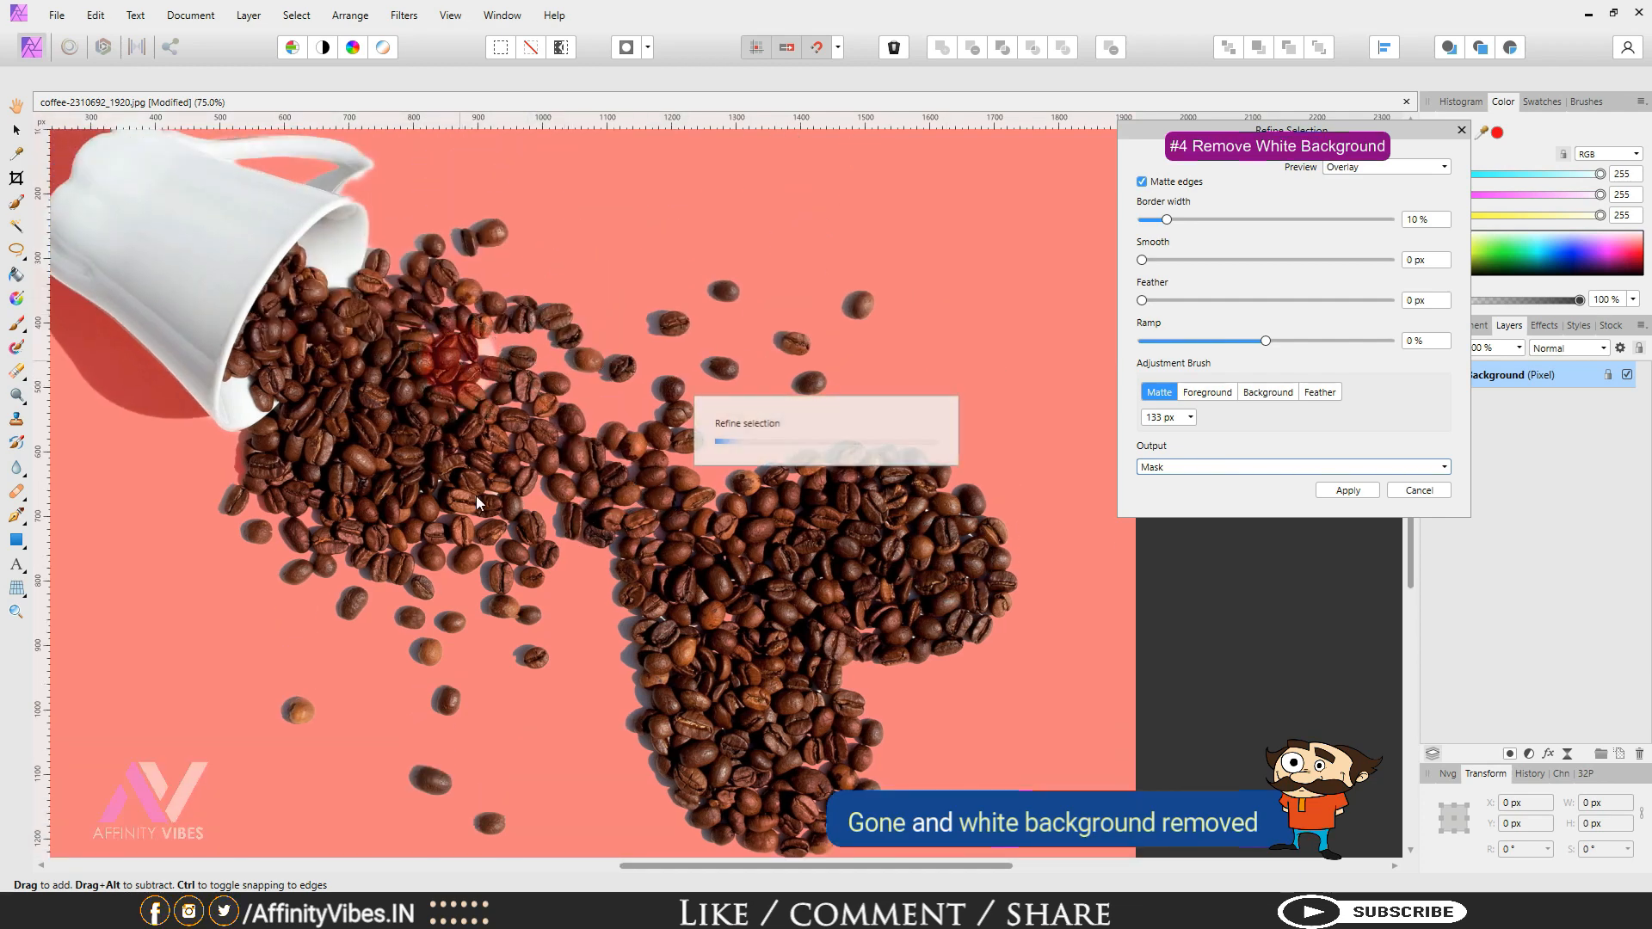
{"action": "left_click", "coordinate": [421, 487]}
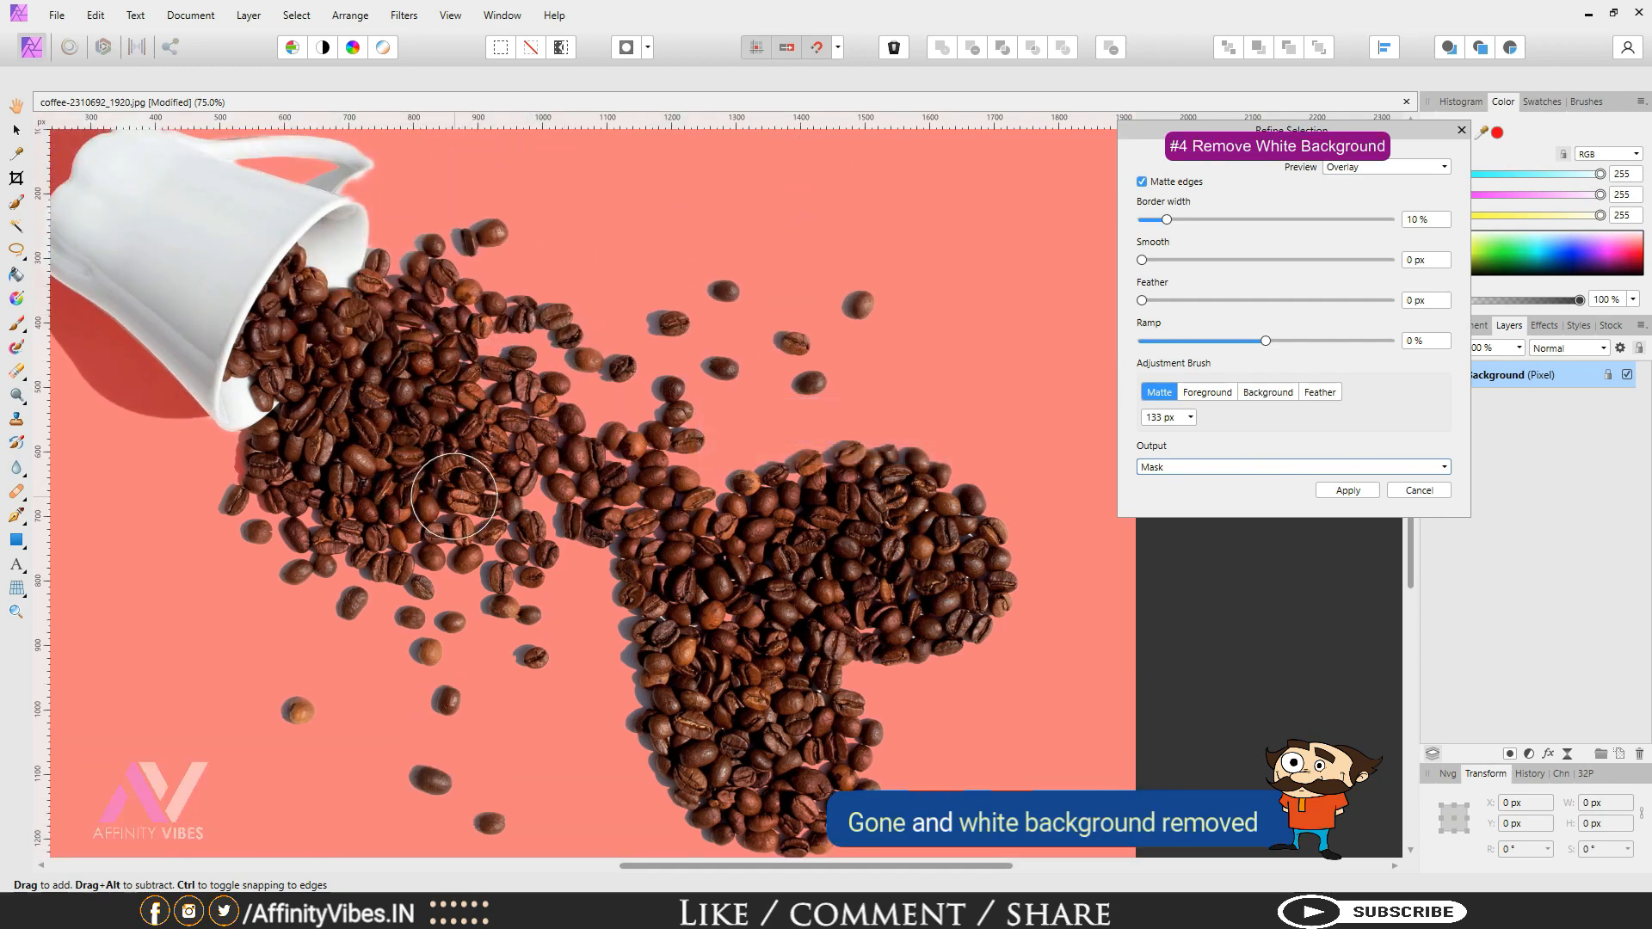
{"action": "left_click_drag", "start_coordinate": [422, 490], "coordinate": [551, 495]}
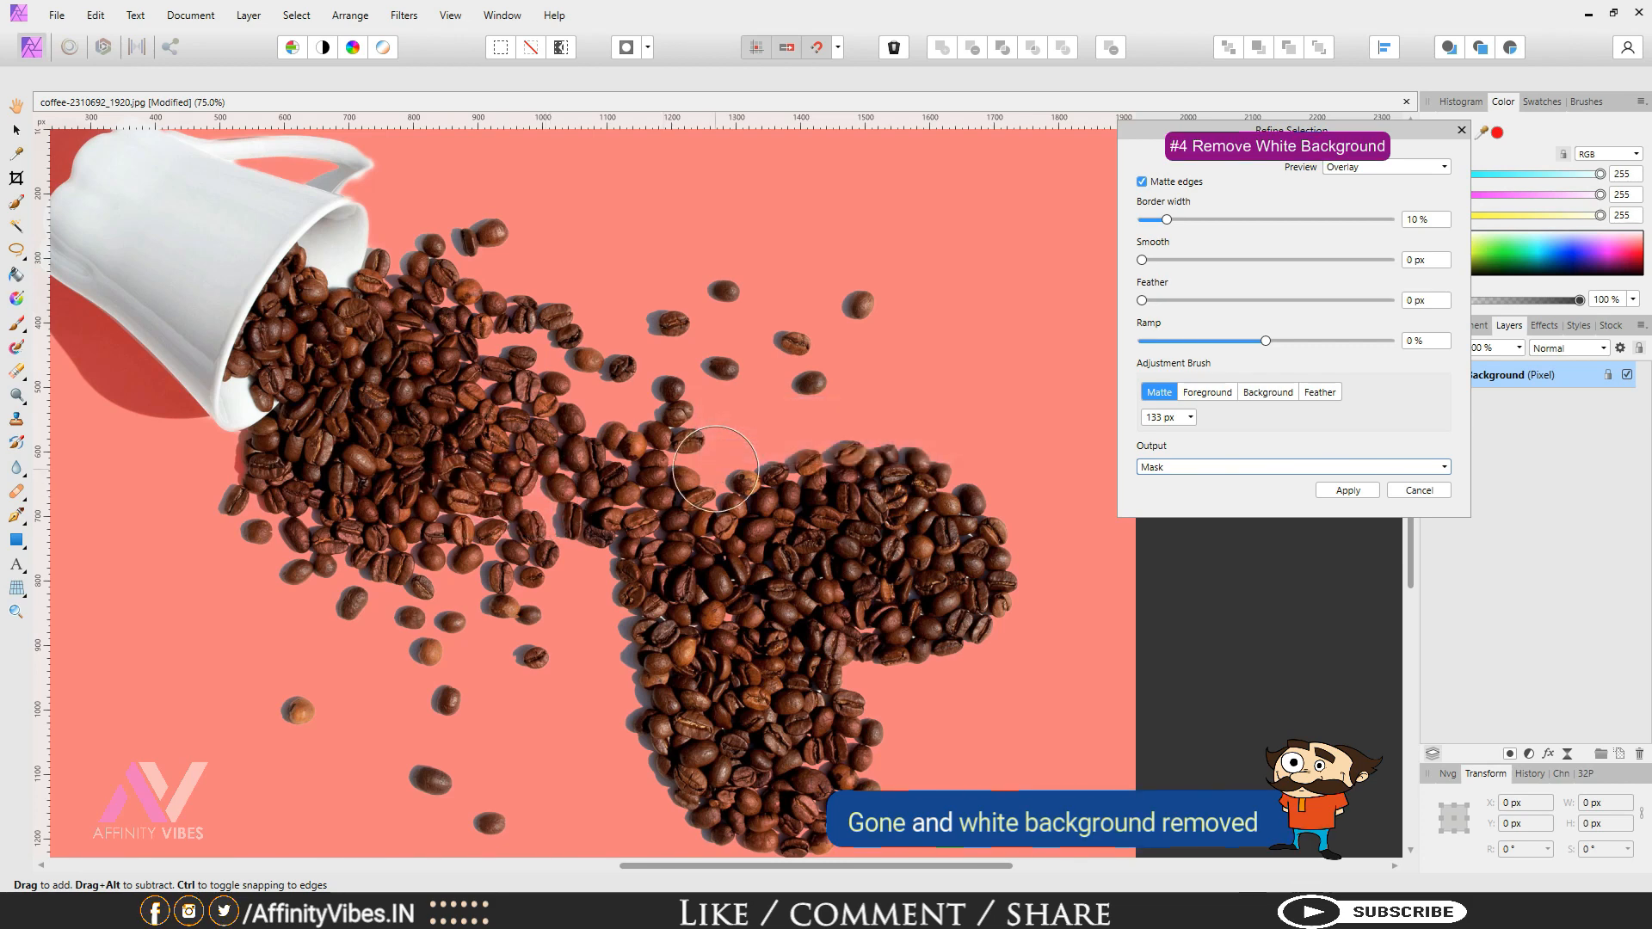
{"action": "key", "text": "ctrl+0"}
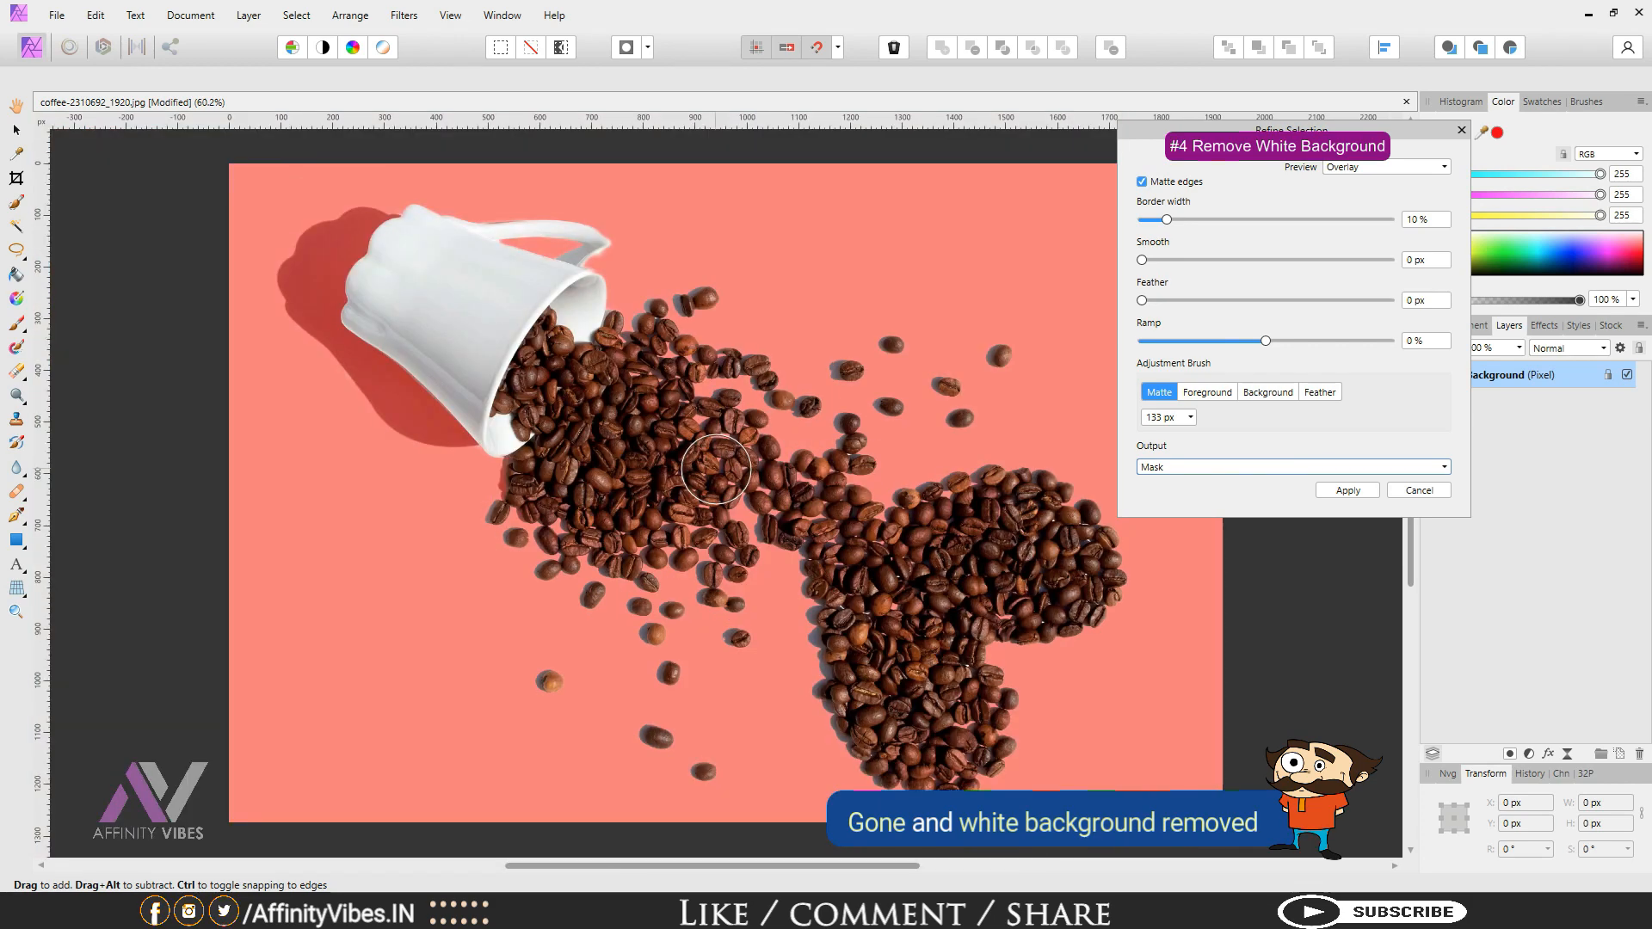
{"action": "left_click", "coordinate": [1347, 490]}
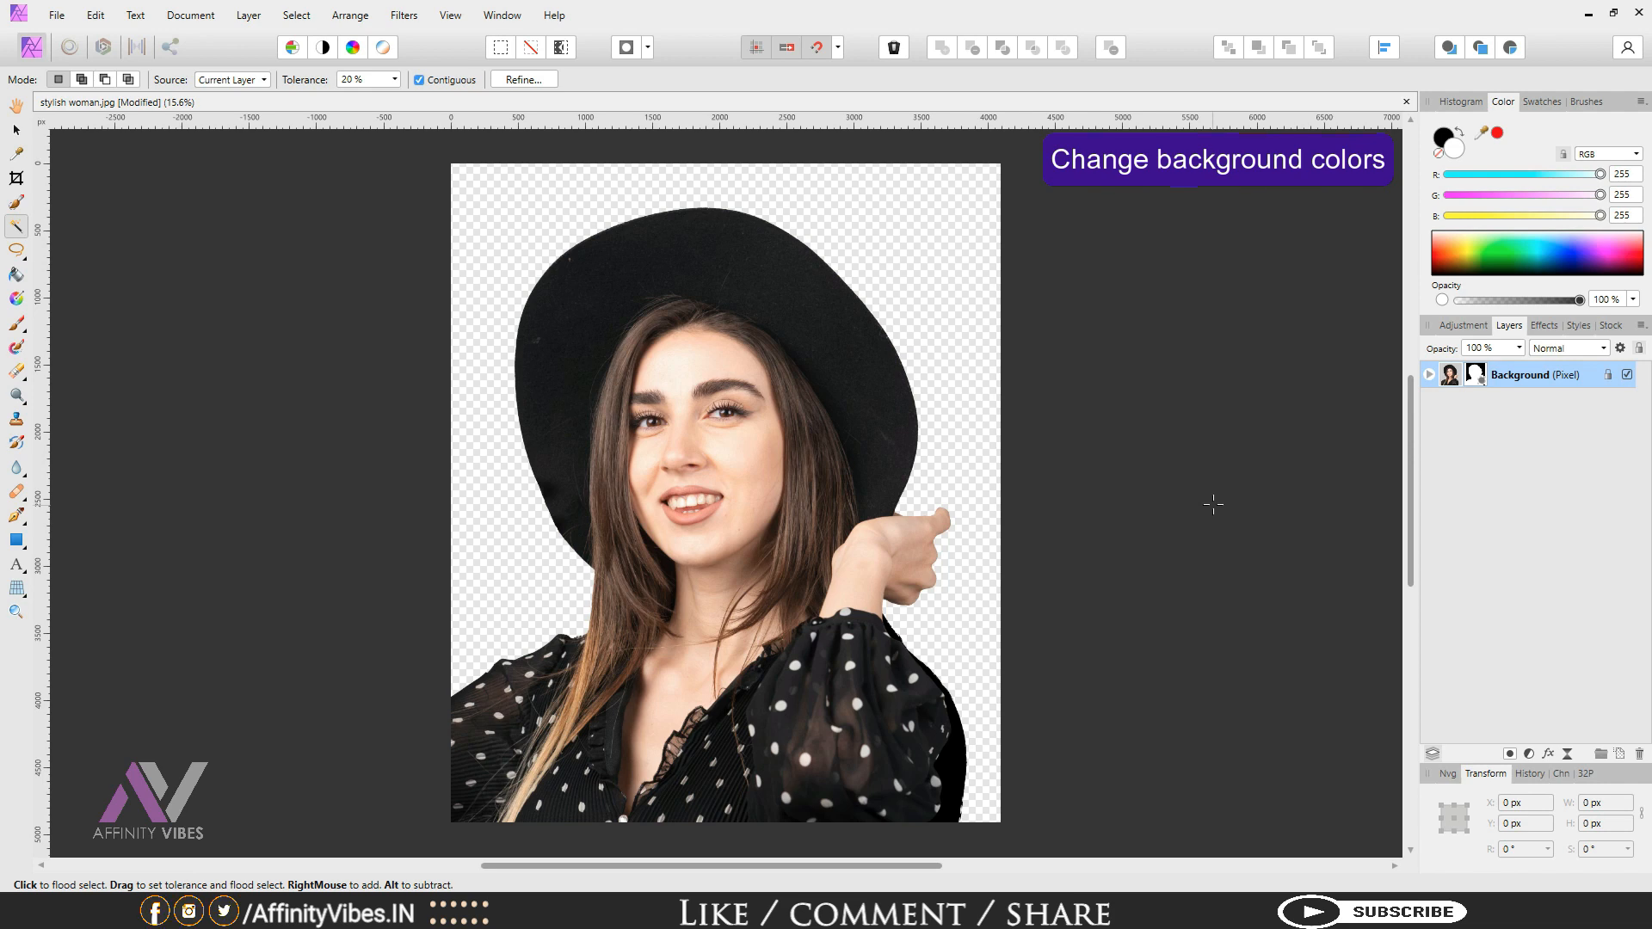
Step: Choose the Rectangle Tool in the stylish woman document and set its fill to light blue, A7E4ED
{"action": "left_click", "coordinate": [15, 539]}
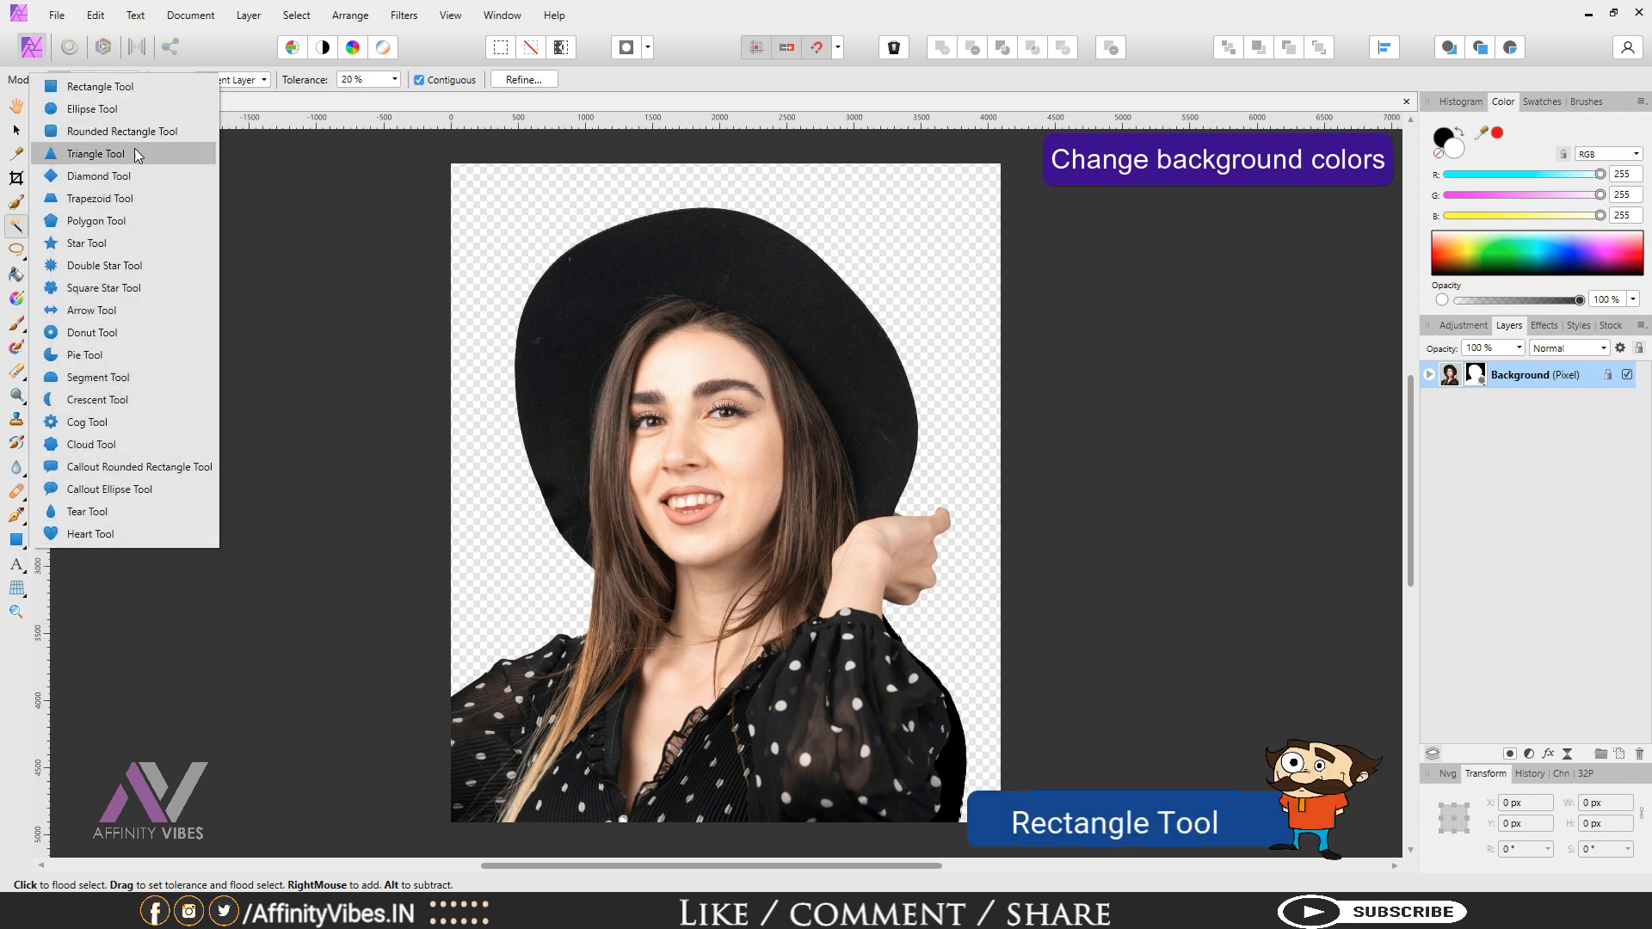
{"action": "left_click", "coordinate": [128, 90]}
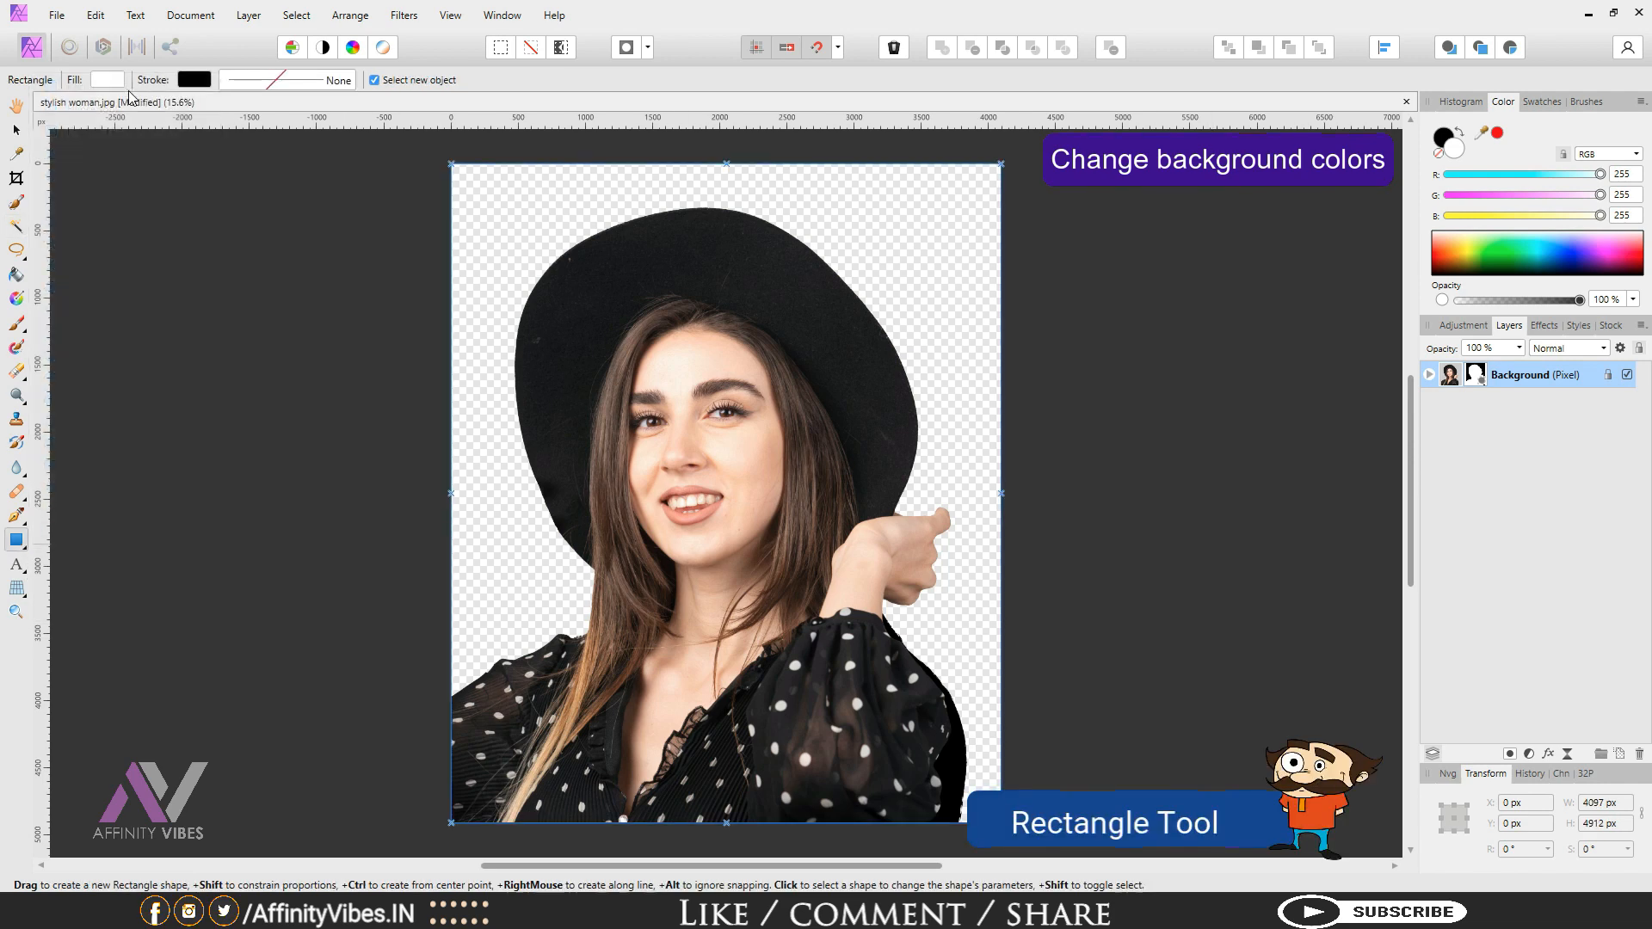
{"action": "left_click", "coordinate": [1454, 148]}
{"action": "left_click_drag", "start_coordinate": [332, 253], "coordinate": [1331, 294]}
{"action": "left_click_drag", "start_coordinate": [1370, 347], "coordinate": [1378, 369]}
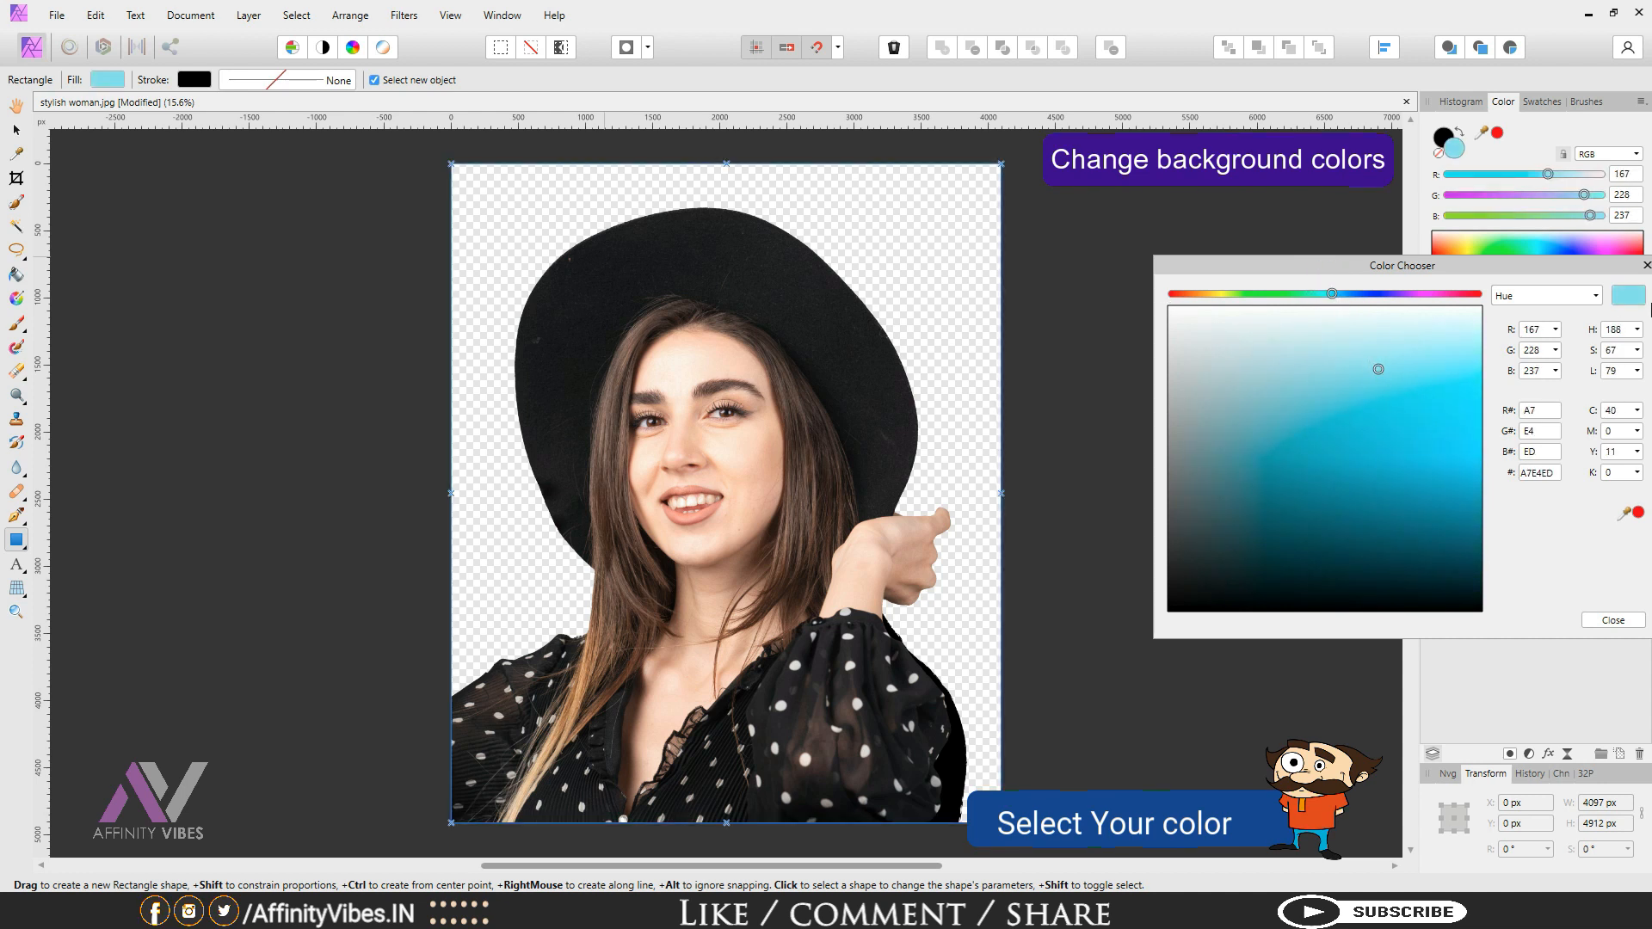
{"action": "left_click", "coordinate": [1645, 266]}
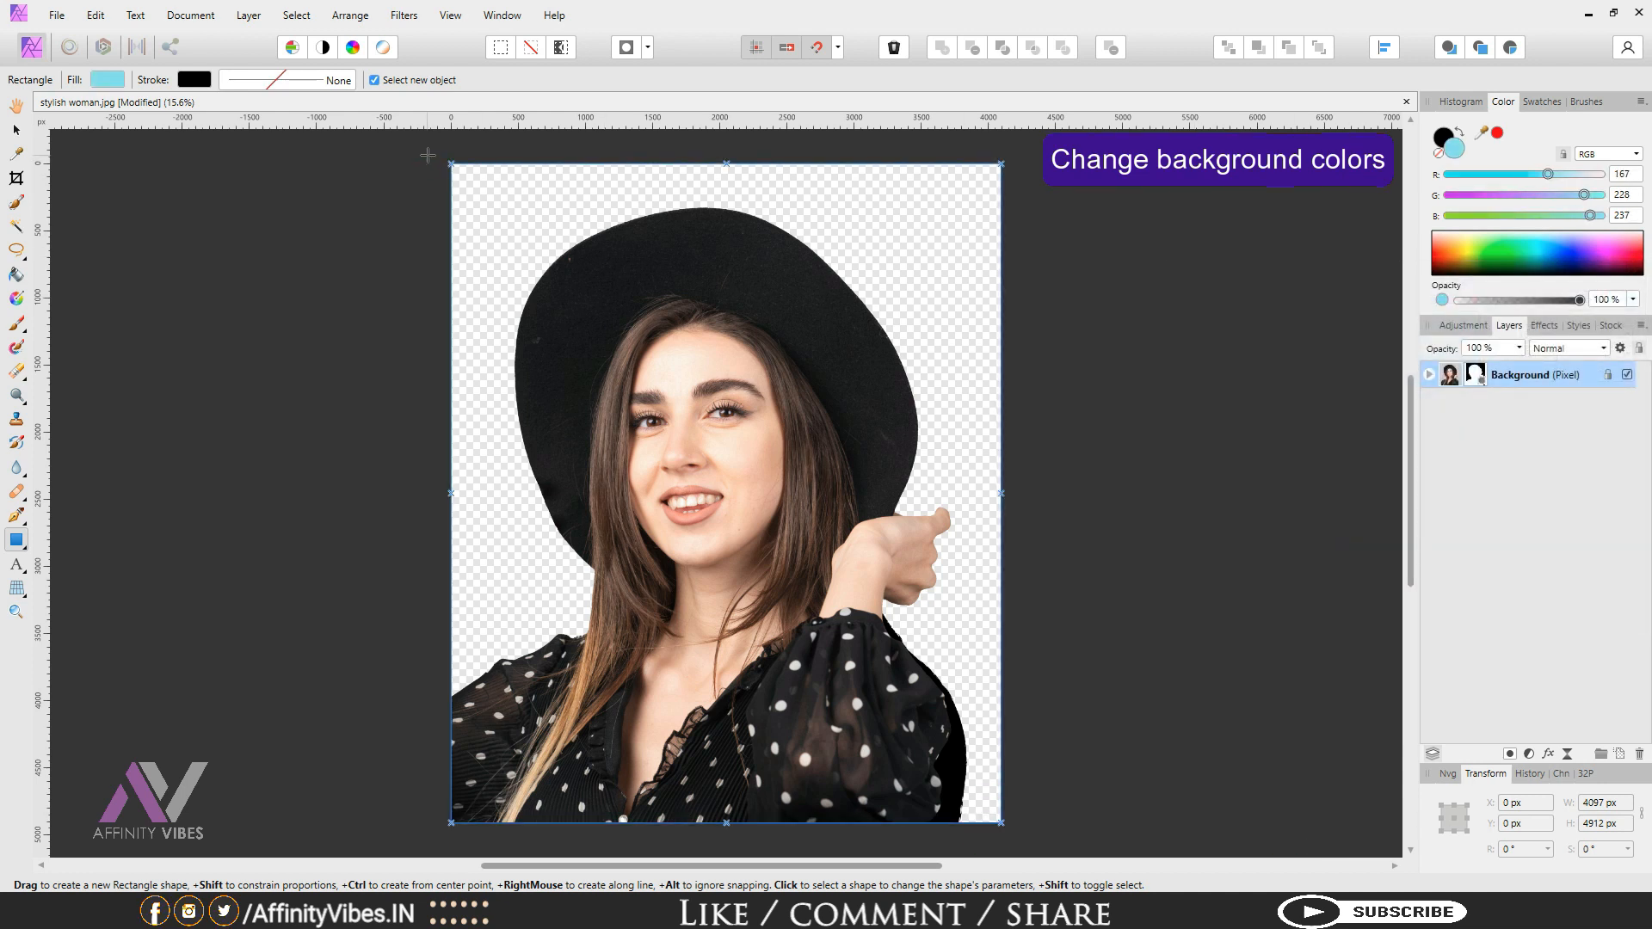
Step: Draw a rectangle of about 4522 × 5086 px covering the whole canvas and place it below the woman's layer
{"action": "left_click_drag", "start_coordinate": [427, 155], "coordinate": [1035, 827]}
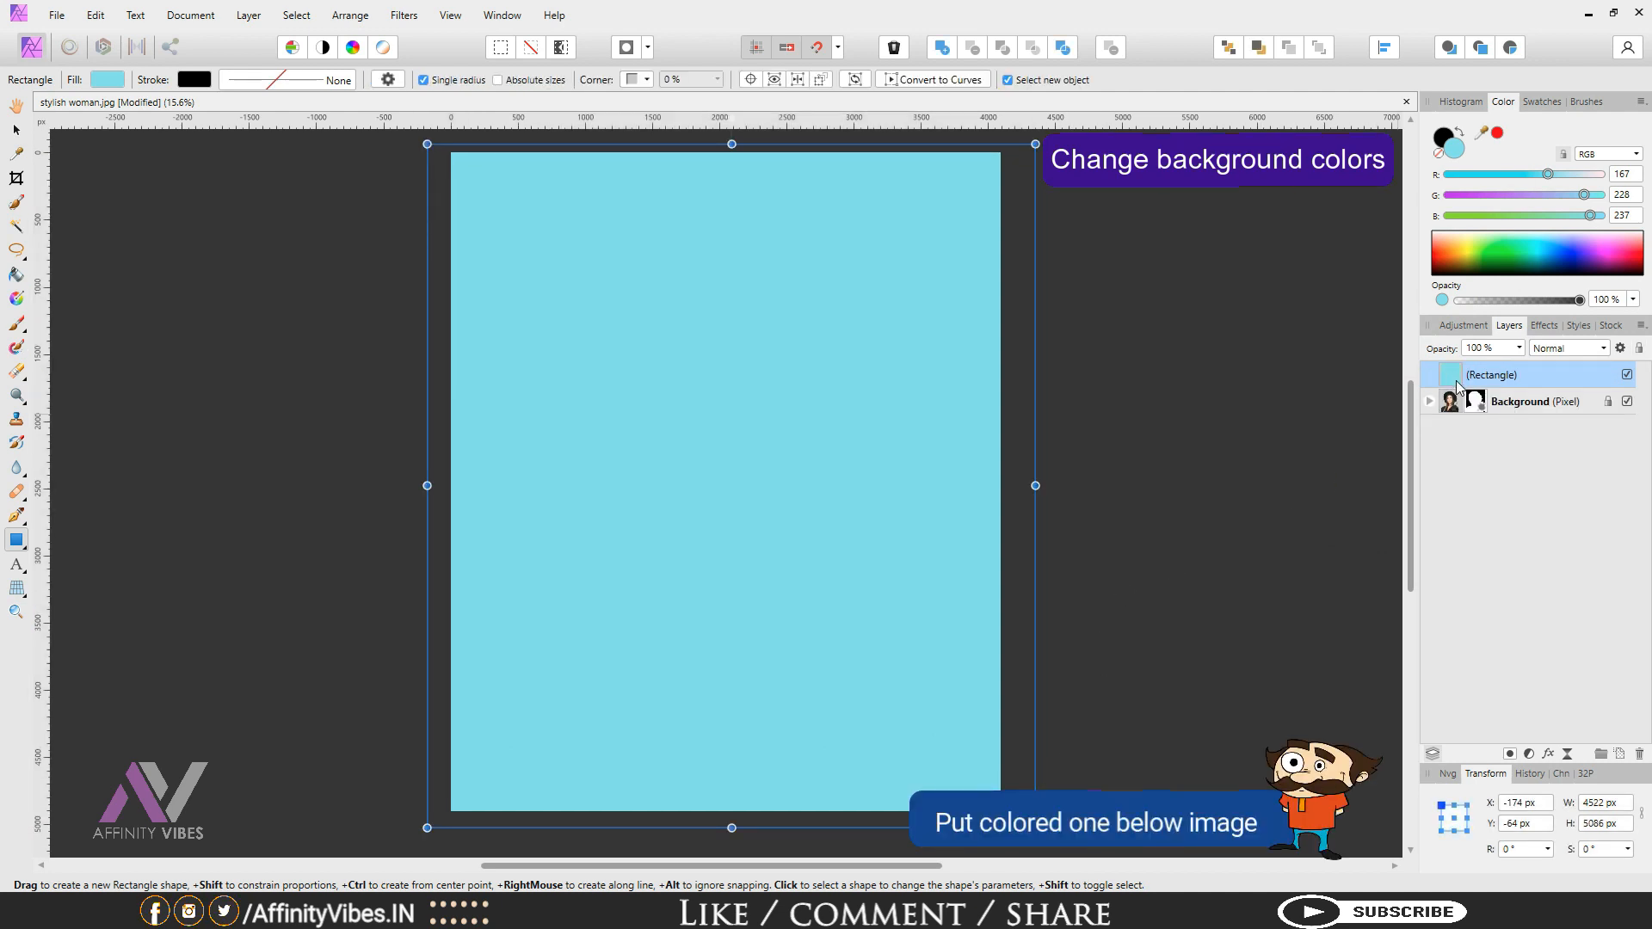
{"action": "key", "text": "ctrl+["}
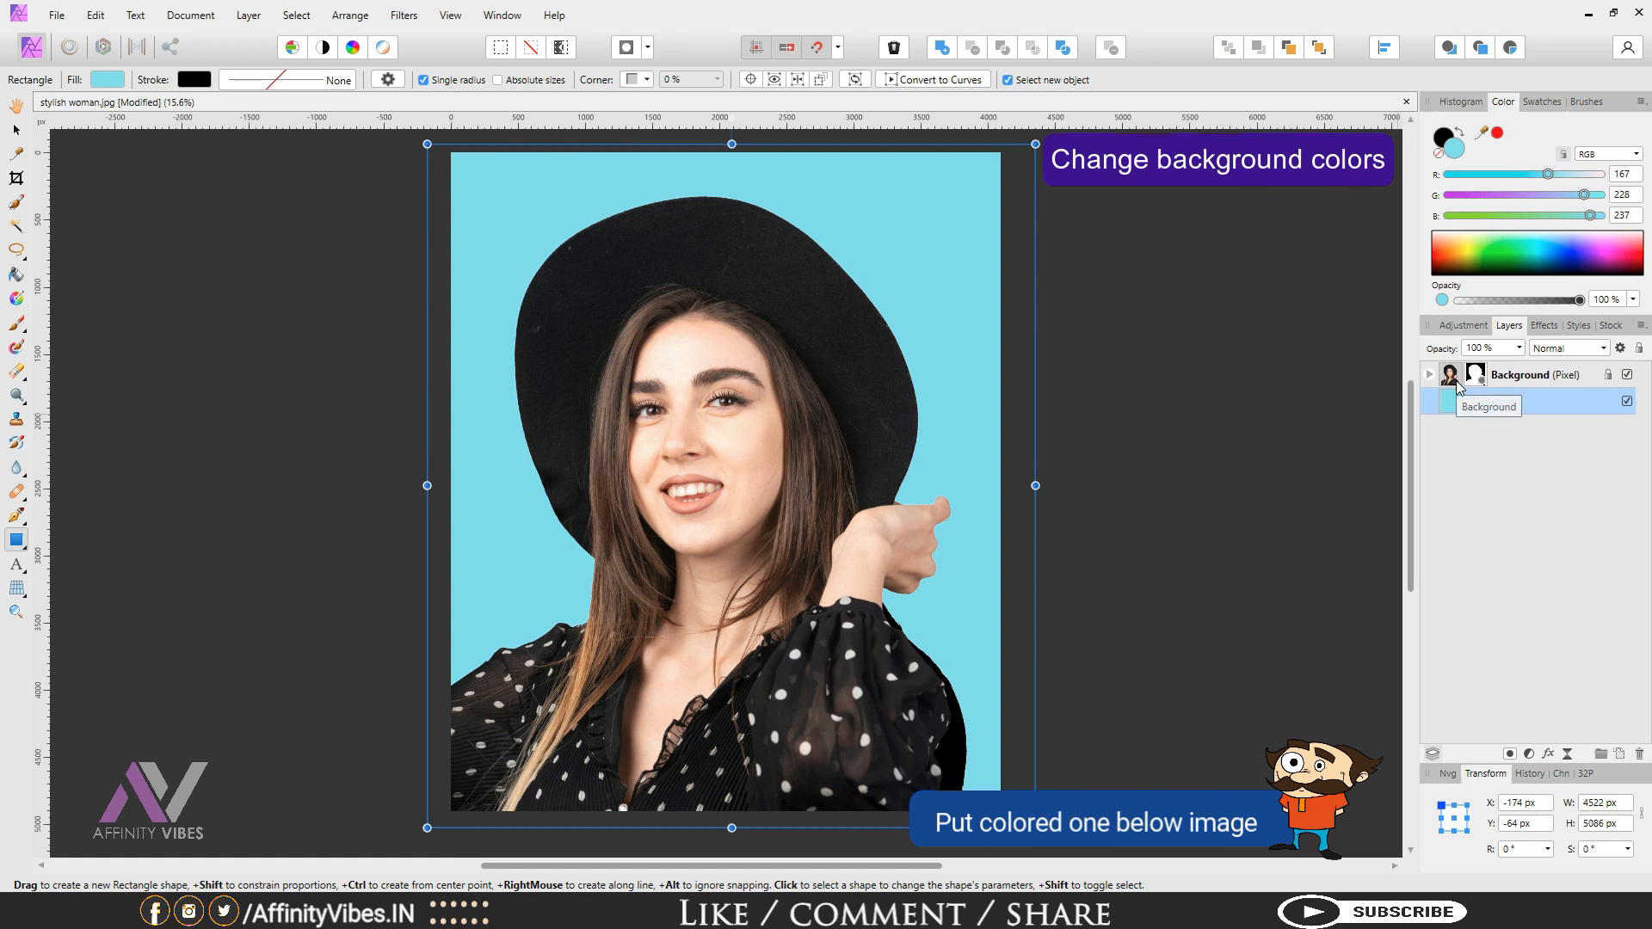
{"action": "left_click", "coordinate": [251, 252]}
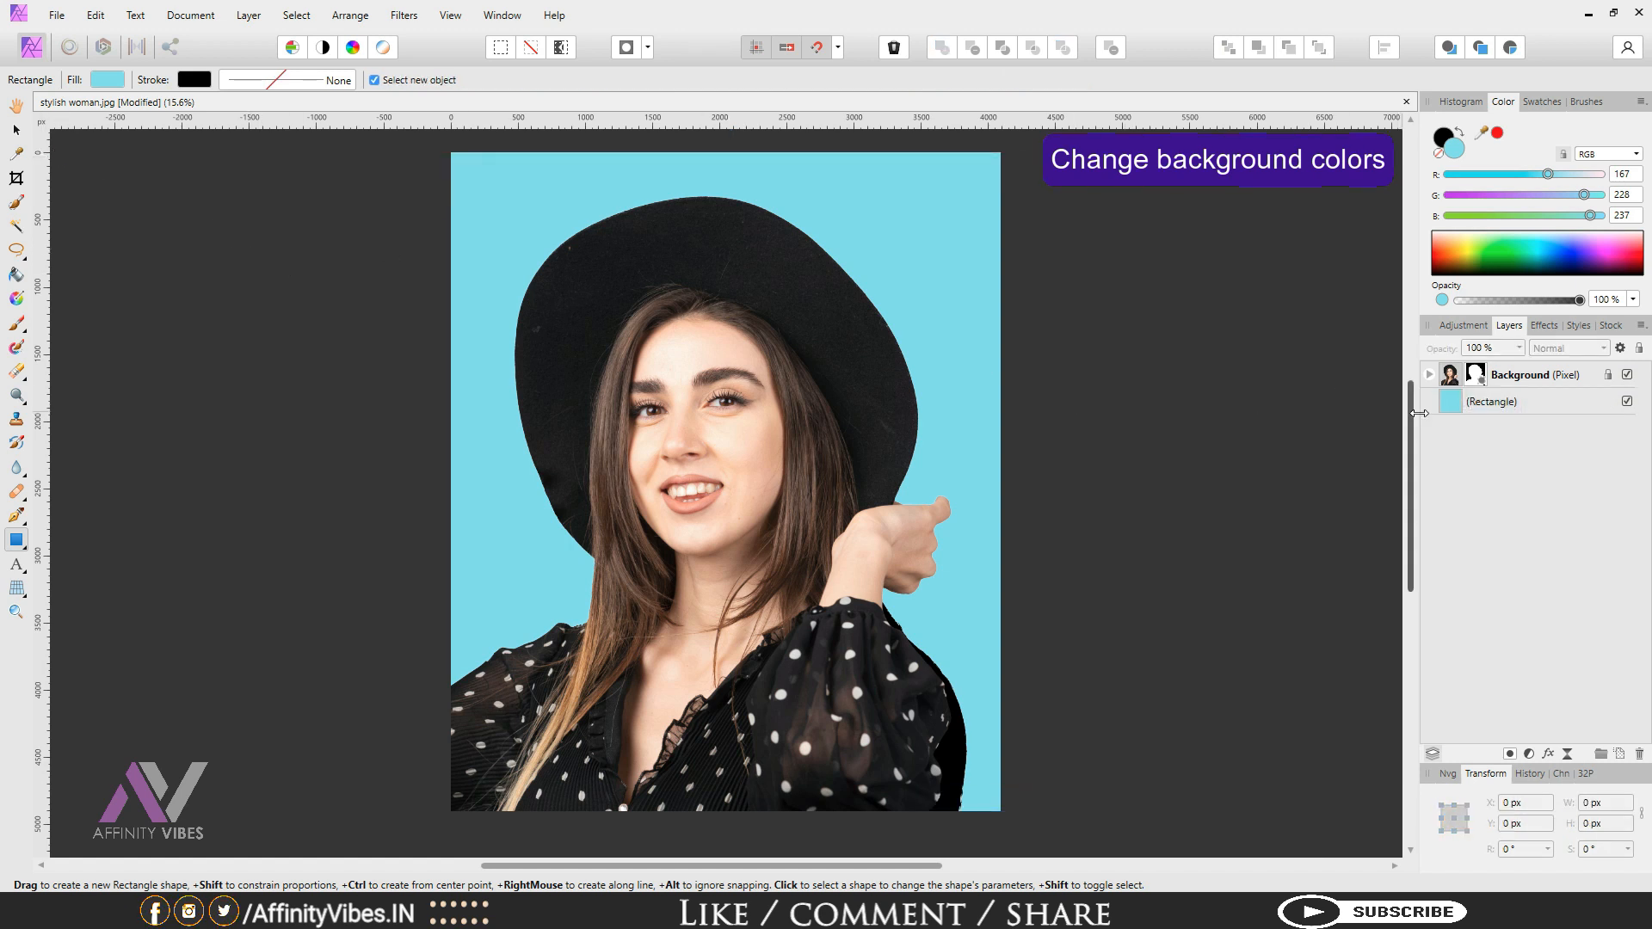
Step: Recolour the rectangle behind the woman to peach, EDB4A7, keeping the colour chooser clear of the photo
{"action": "left_click", "coordinate": [1452, 402]}
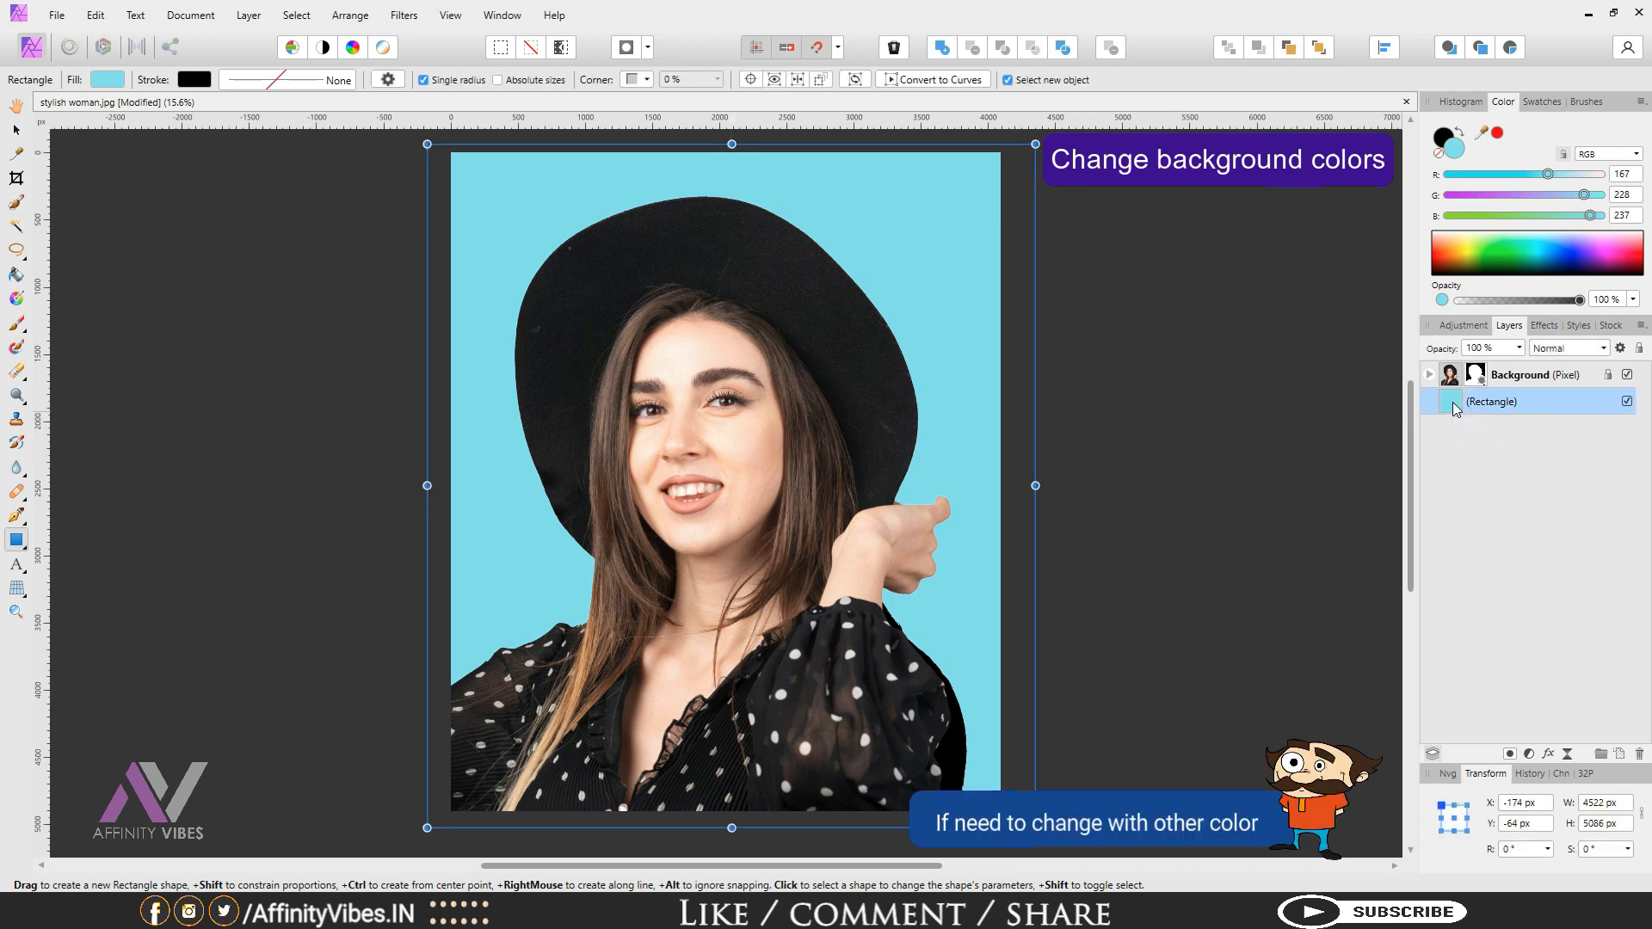
{"action": "left_click", "coordinate": [1309, 443]}
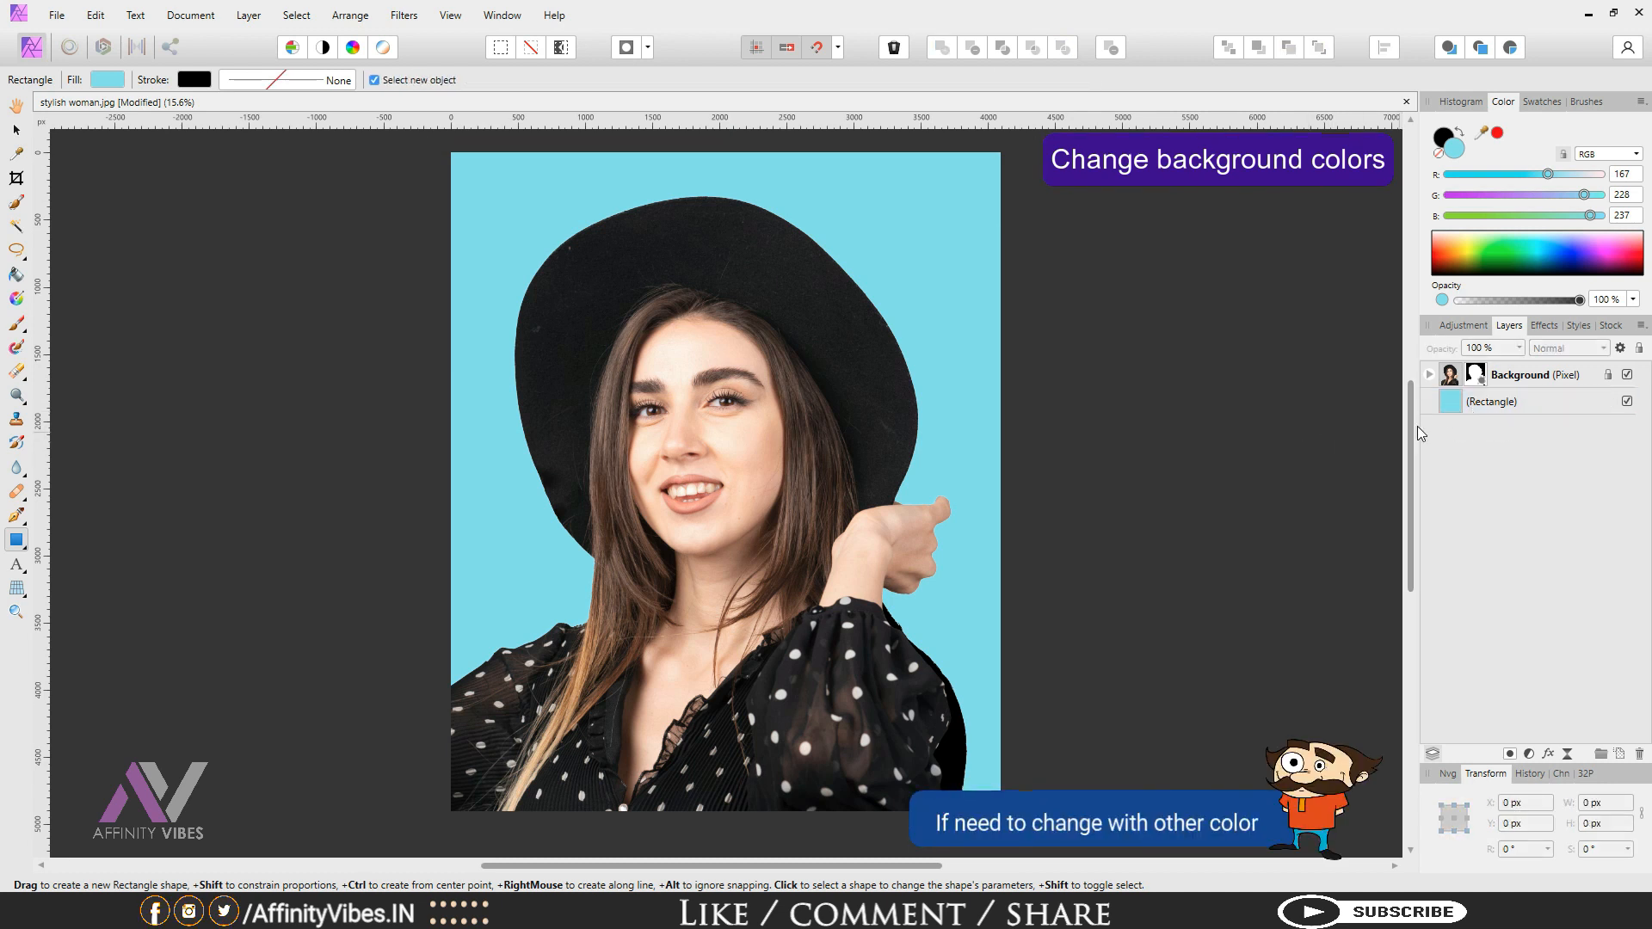
{"action": "left_click", "coordinate": [1456, 402]}
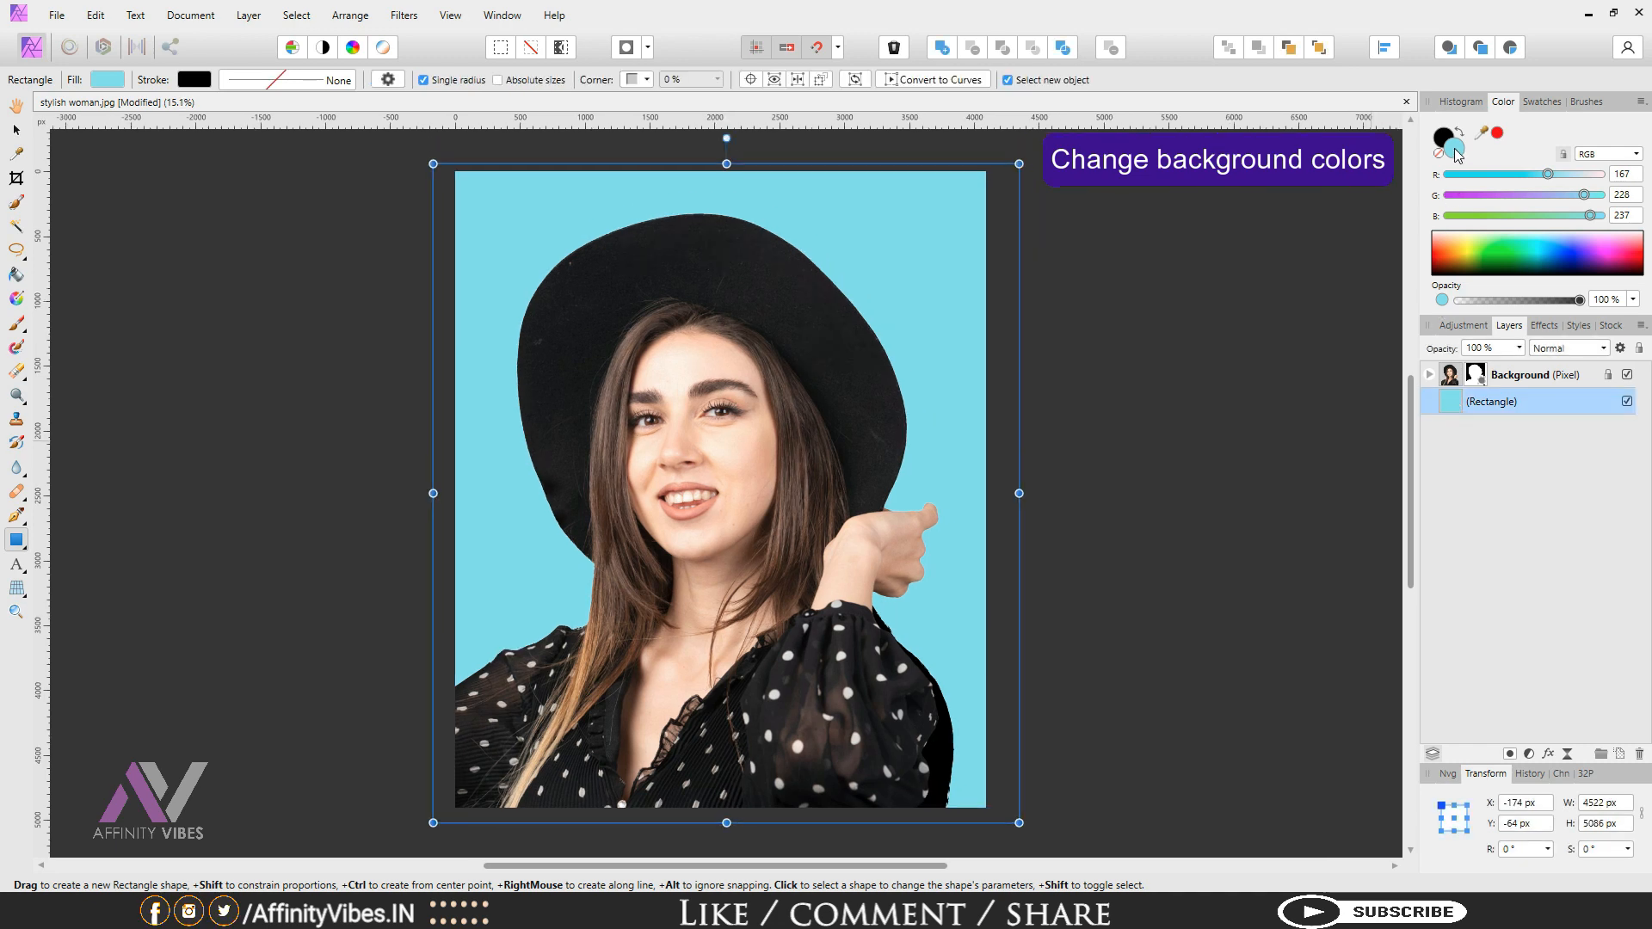
{"action": "double_click", "coordinate": [1453, 150]}
{"action": "left_click_drag", "start_coordinate": [1200, 254], "coordinate": [202, 144]}
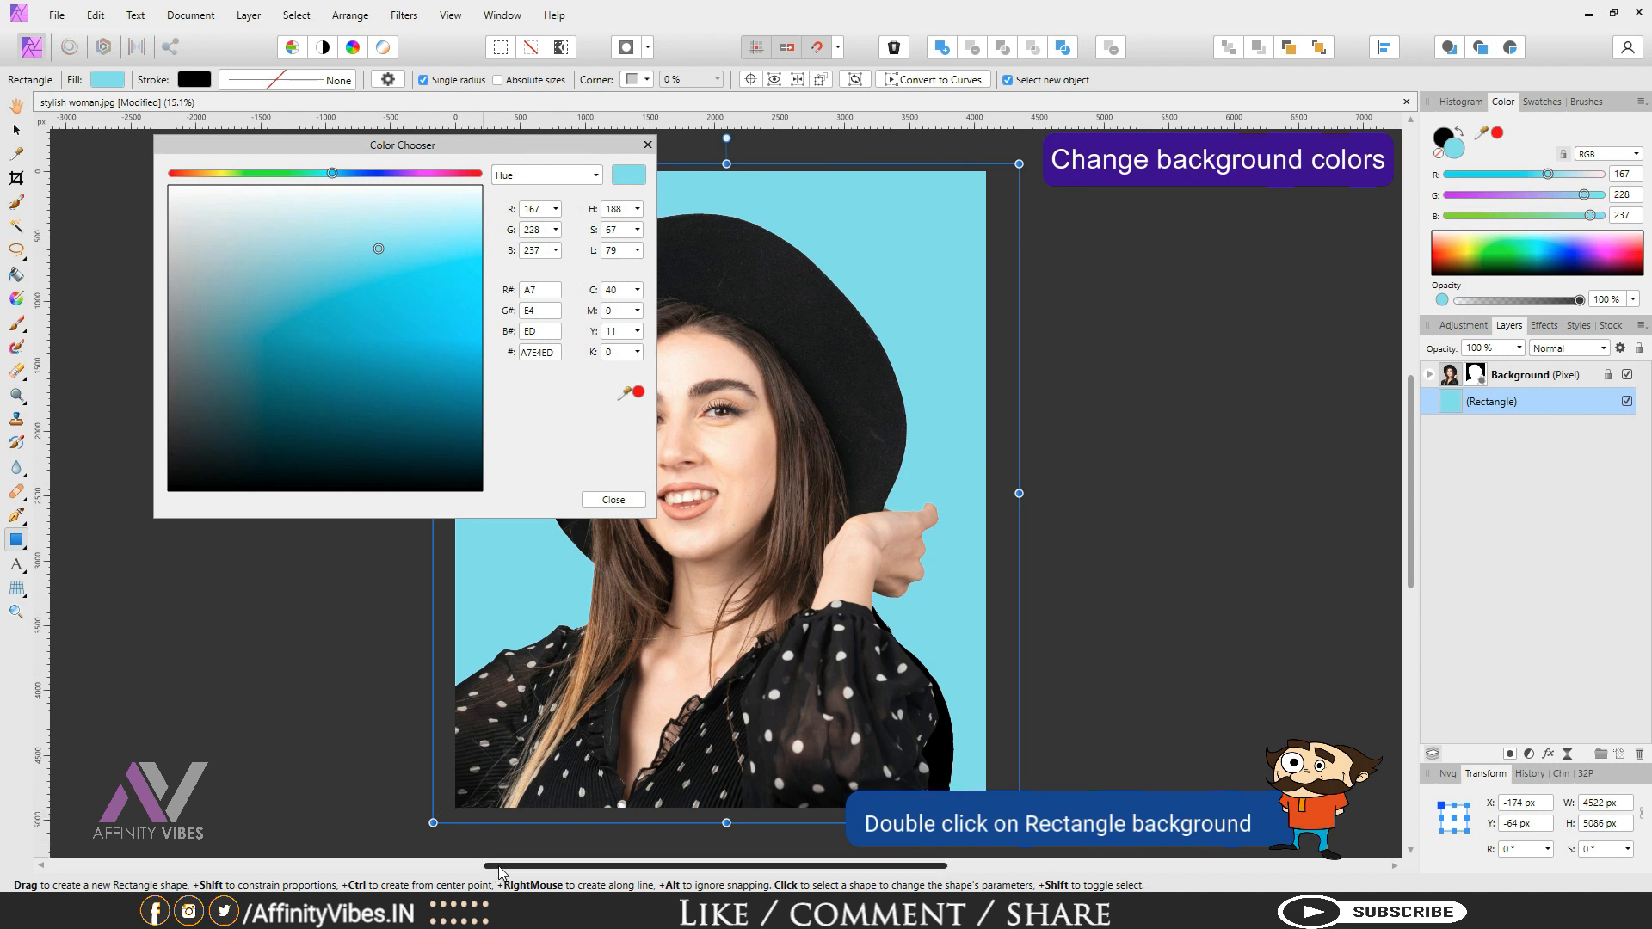
{"action": "left_click_drag", "start_coordinate": [495, 867], "coordinate": [350, 880]}
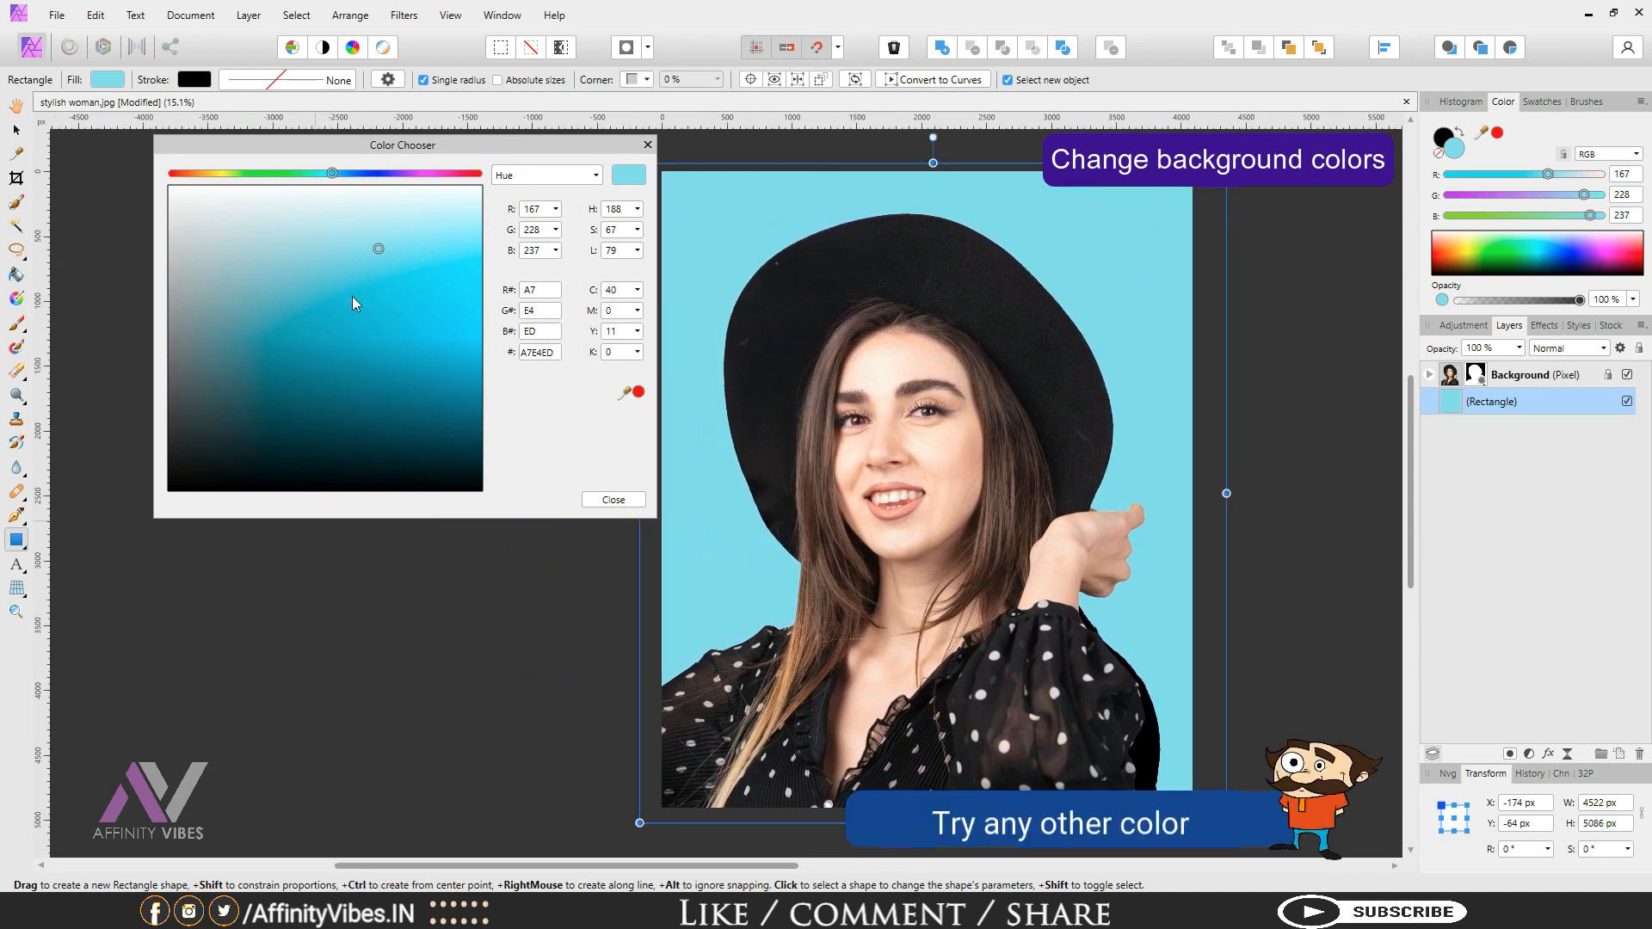
{"action": "left_click_drag", "start_coordinate": [382, 145], "coordinate": [175, 268]}
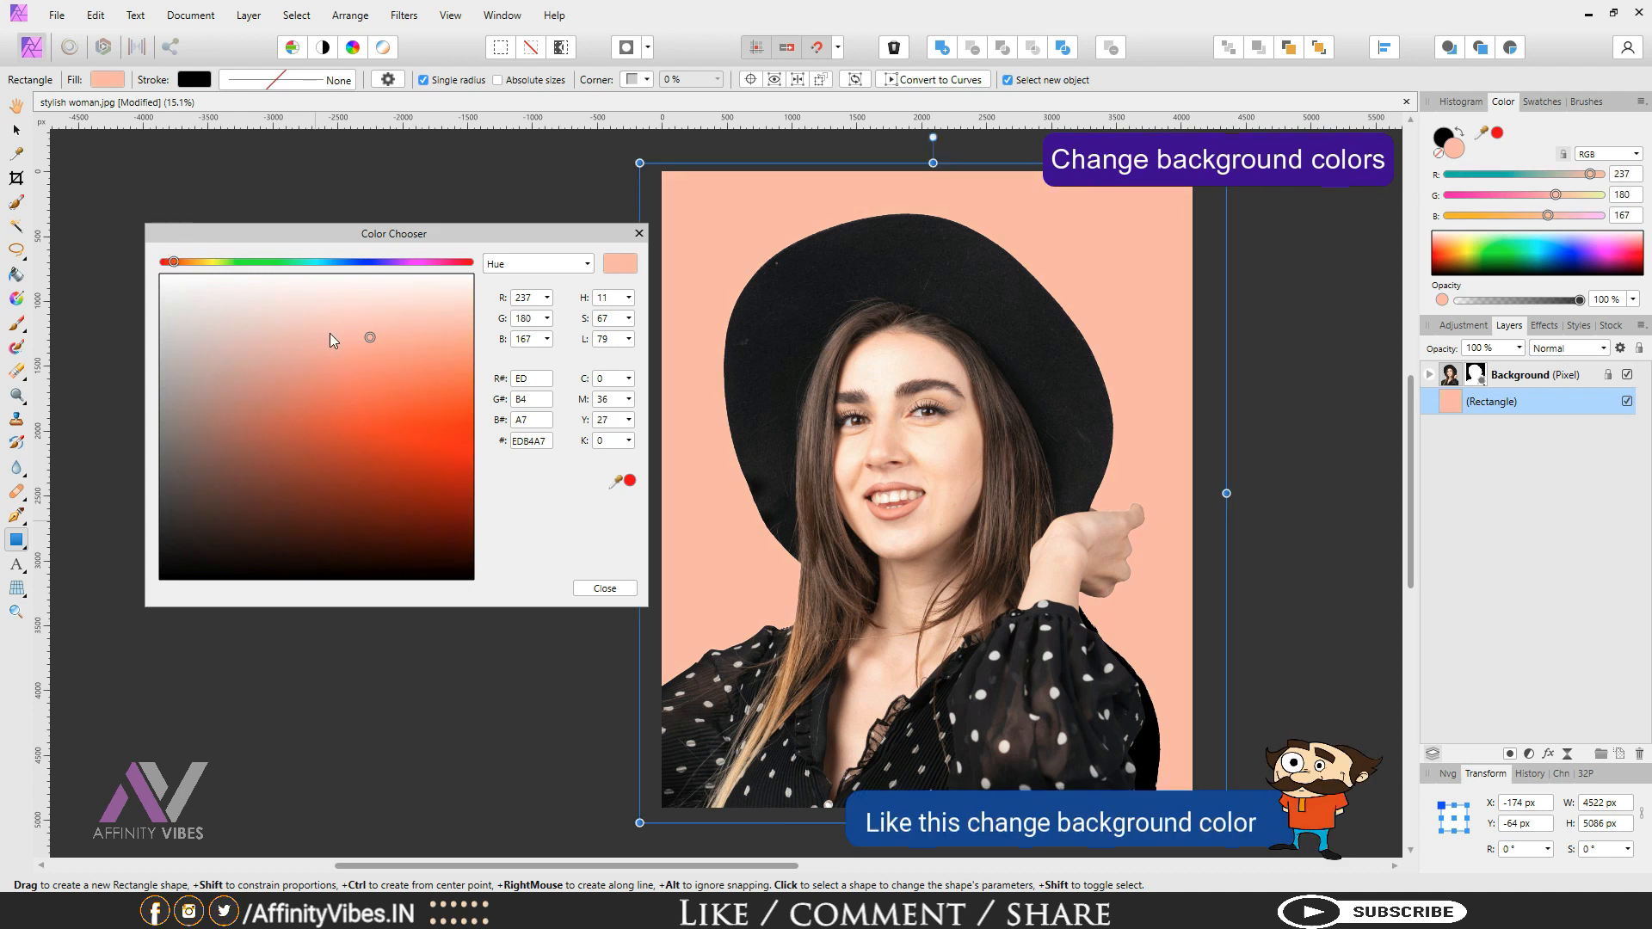
Step: Try orange ED5431 as the rectangle's fill, and settle on teal 36C9BD
{"action": "left_click_drag", "start_coordinate": [392, 338], "coordinate": [420, 410]}
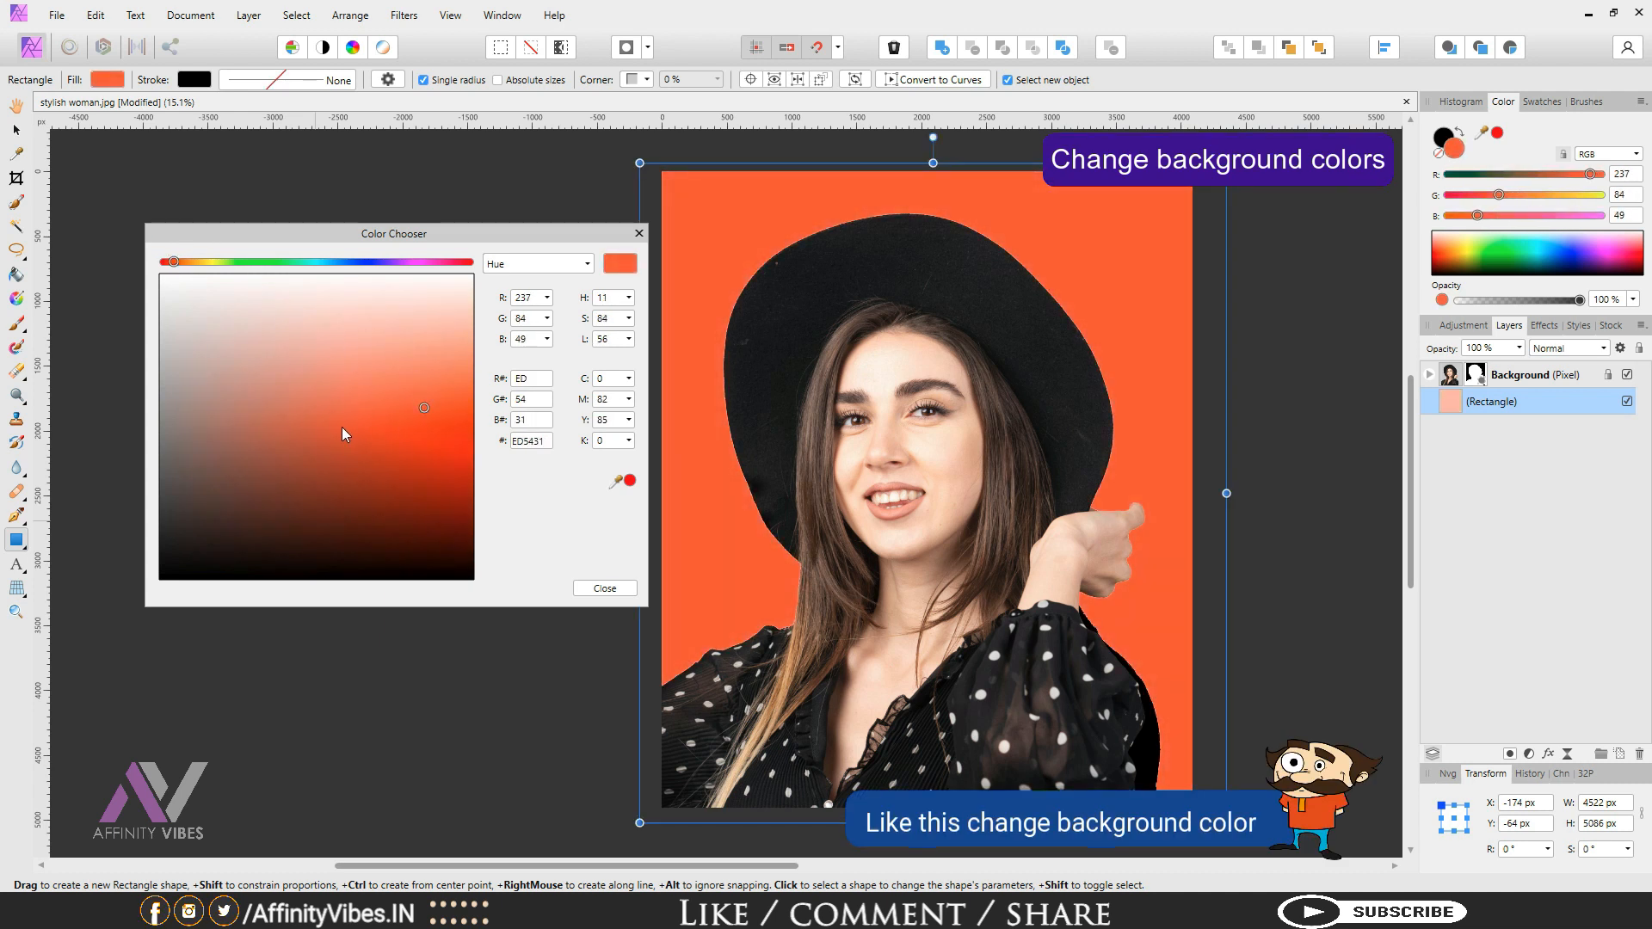
{"action": "left_click", "coordinate": [342, 427]}
{"action": "left_click_drag", "start_coordinate": [175, 268], "coordinate": [316, 260]}
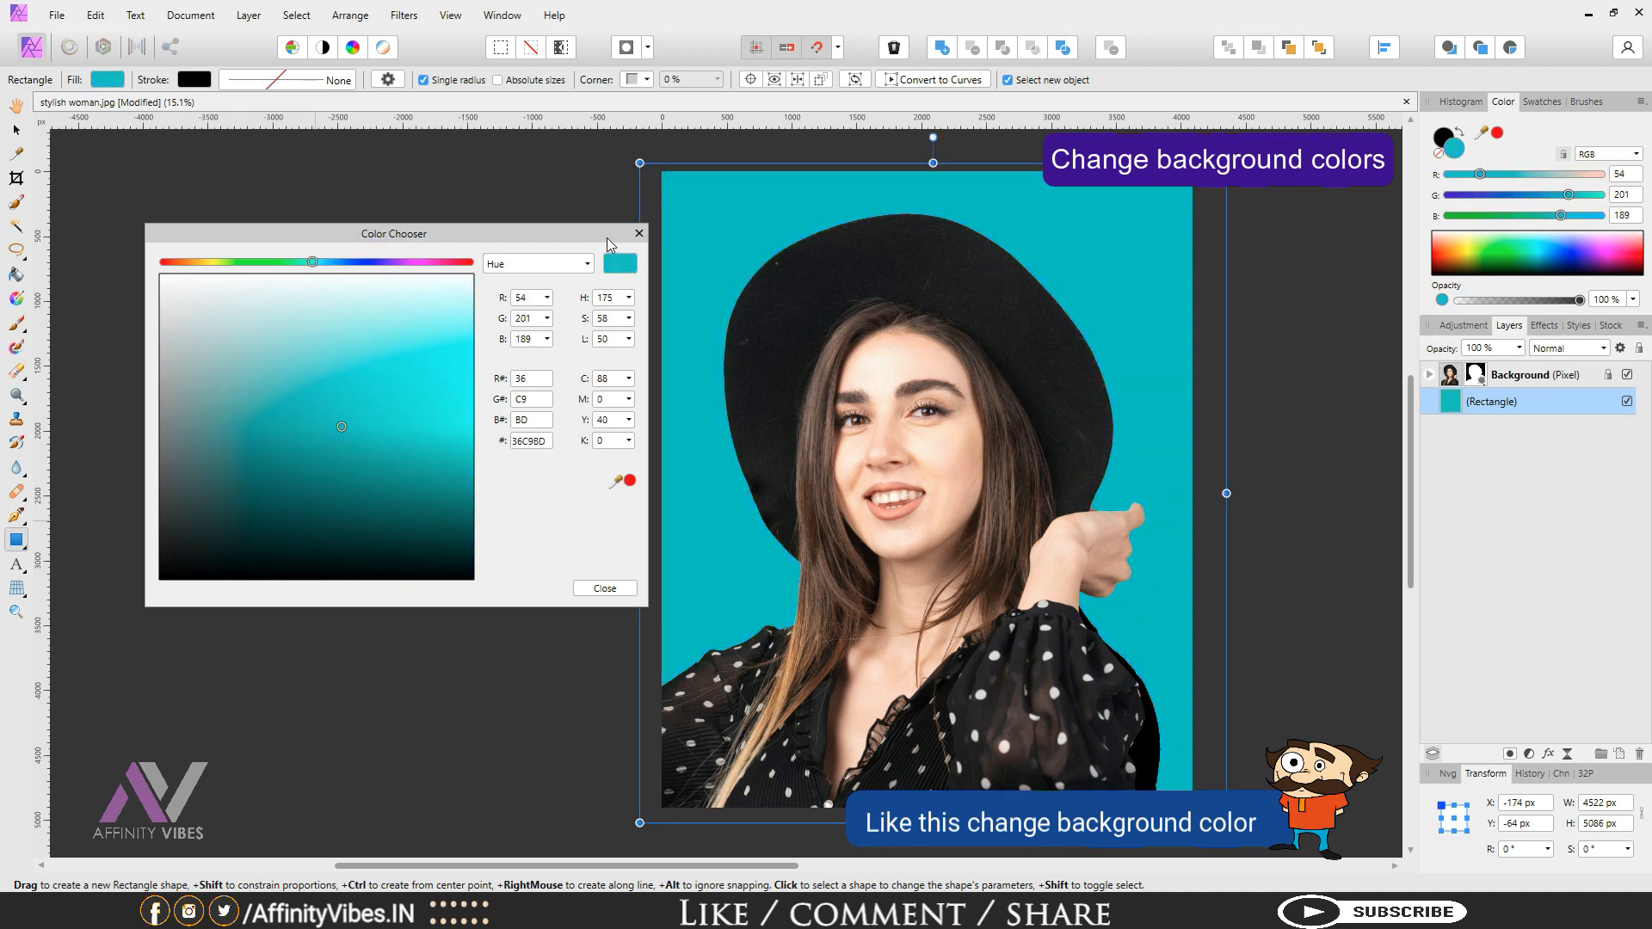
Step: Finish recolouring the woman's background, and choose the Rectangle Tool in the coffee document with a pale pink fill, RGB 242, 203, 241
{"action": "left_click", "coordinate": [638, 235]}
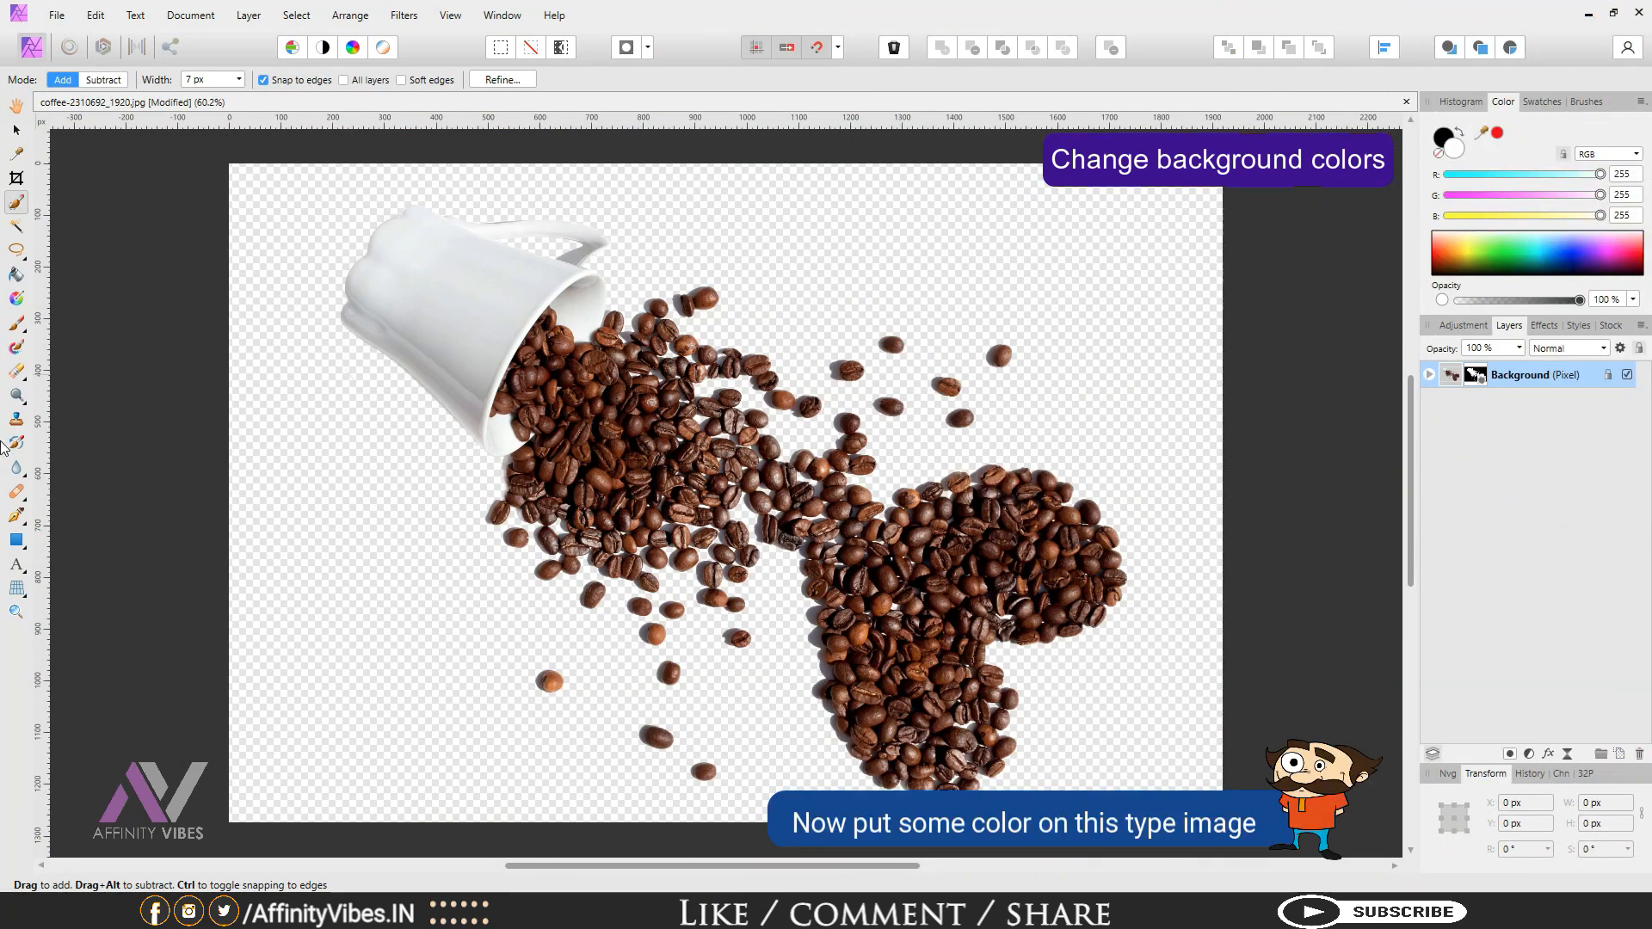
{"action": "left_click", "coordinate": [15, 538]}
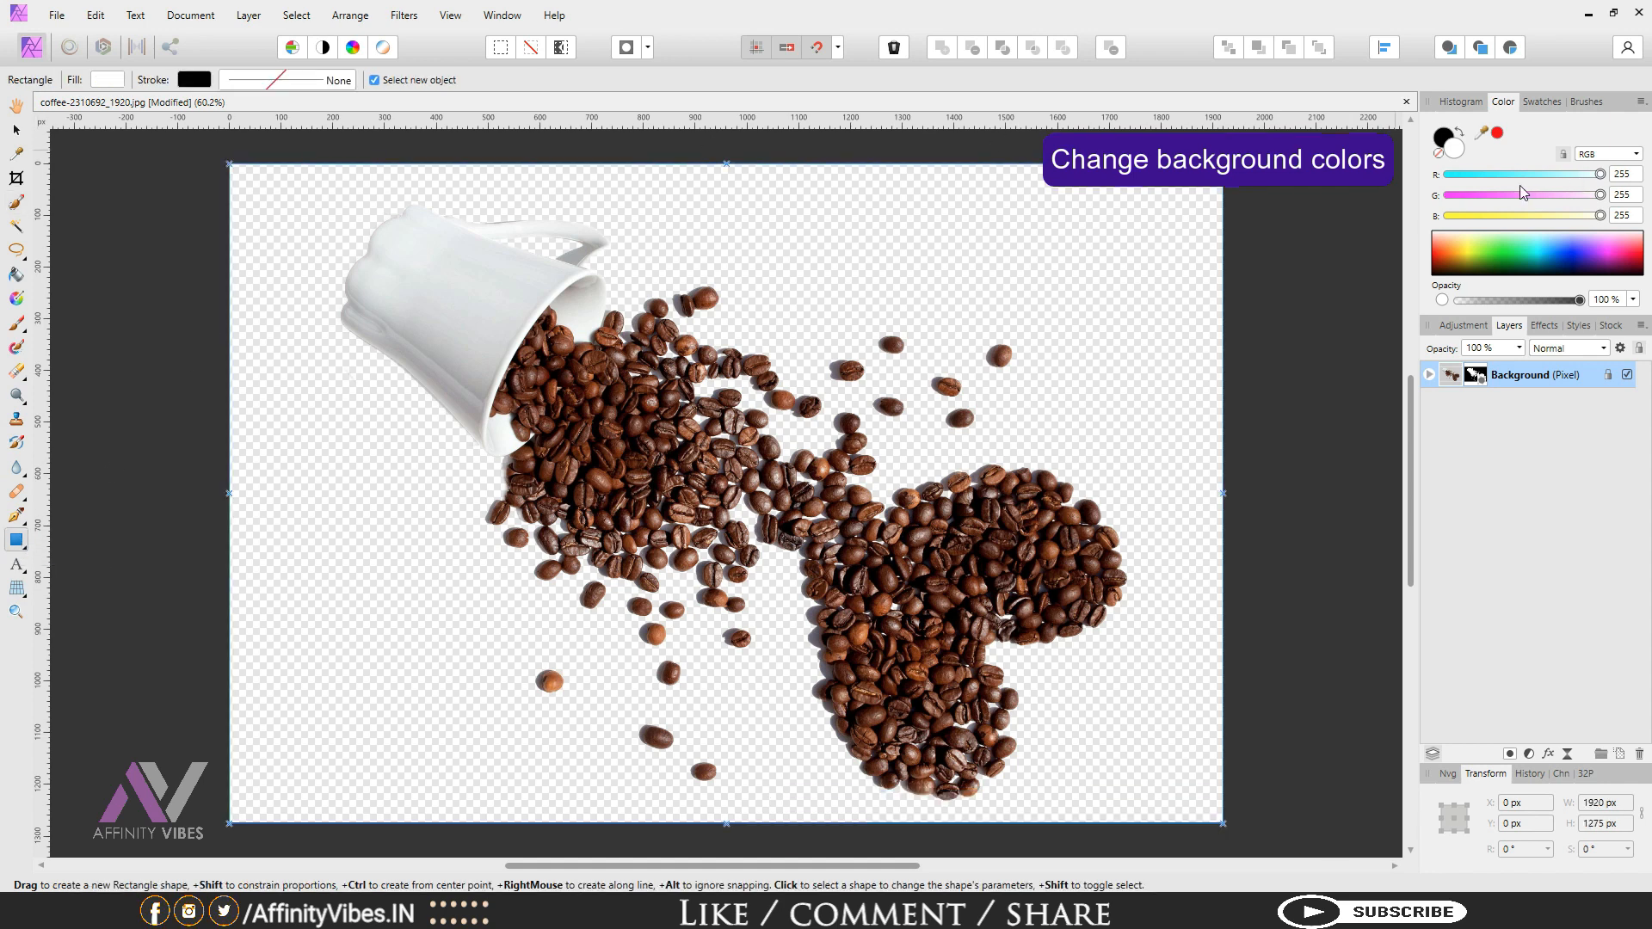
{"action": "double_click", "coordinate": [1454, 152]}
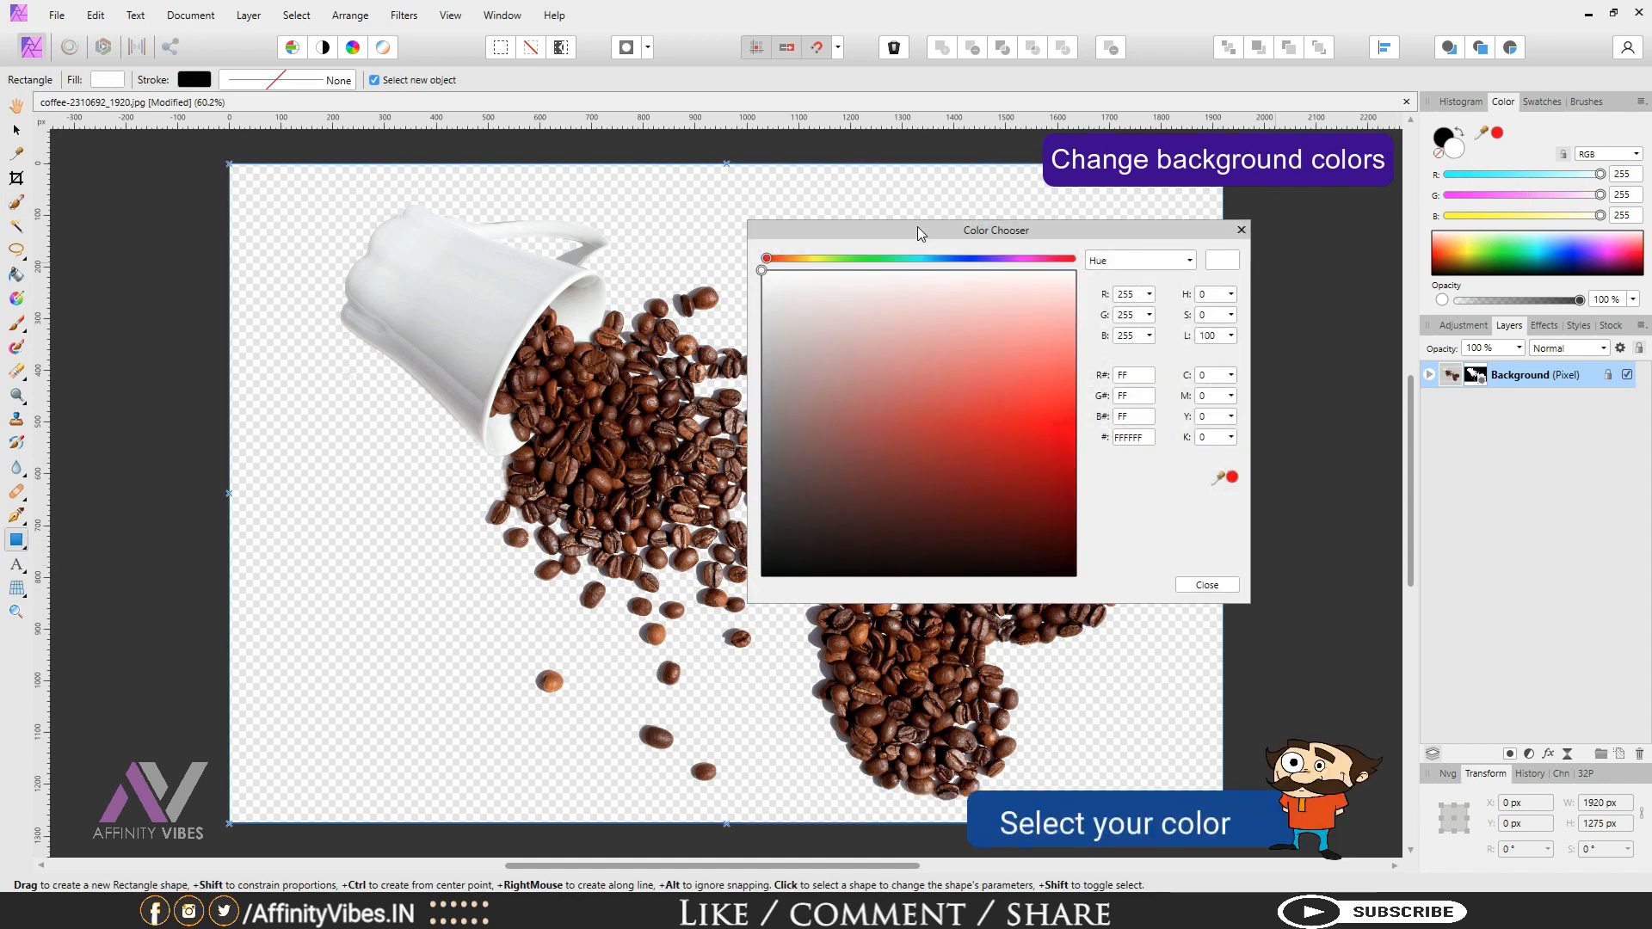
{"action": "left_click_drag", "start_coordinate": [917, 232], "coordinate": [1495, 221]}
{"action": "left_click", "coordinate": [1423, 221]}
{"action": "left_click", "coordinate": [1422, 261]}
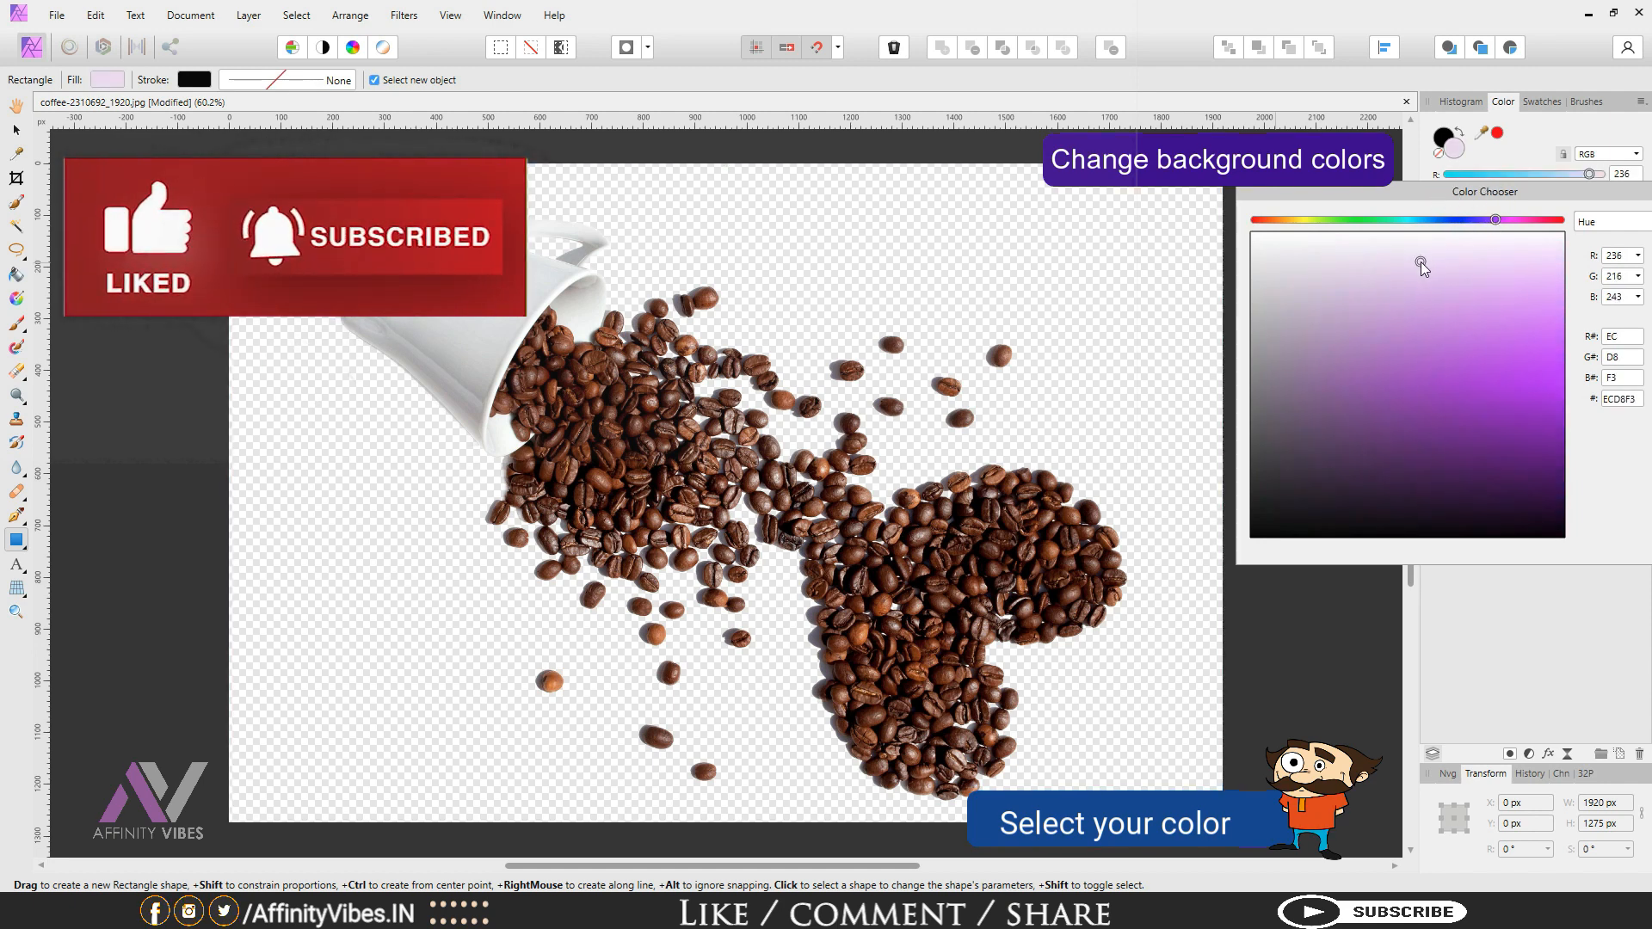
{"action": "mouse_move", "coordinate": [1421, 261]}
{"action": "left_mouse_down"}
{"action": "mouse_move", "coordinate": [1408, 260]}
{"action": "mouse_move", "coordinate": [1429, 282]}
{"action": "mouse_move", "coordinate": [1440, 270]}
{"action": "left_mouse_up"}
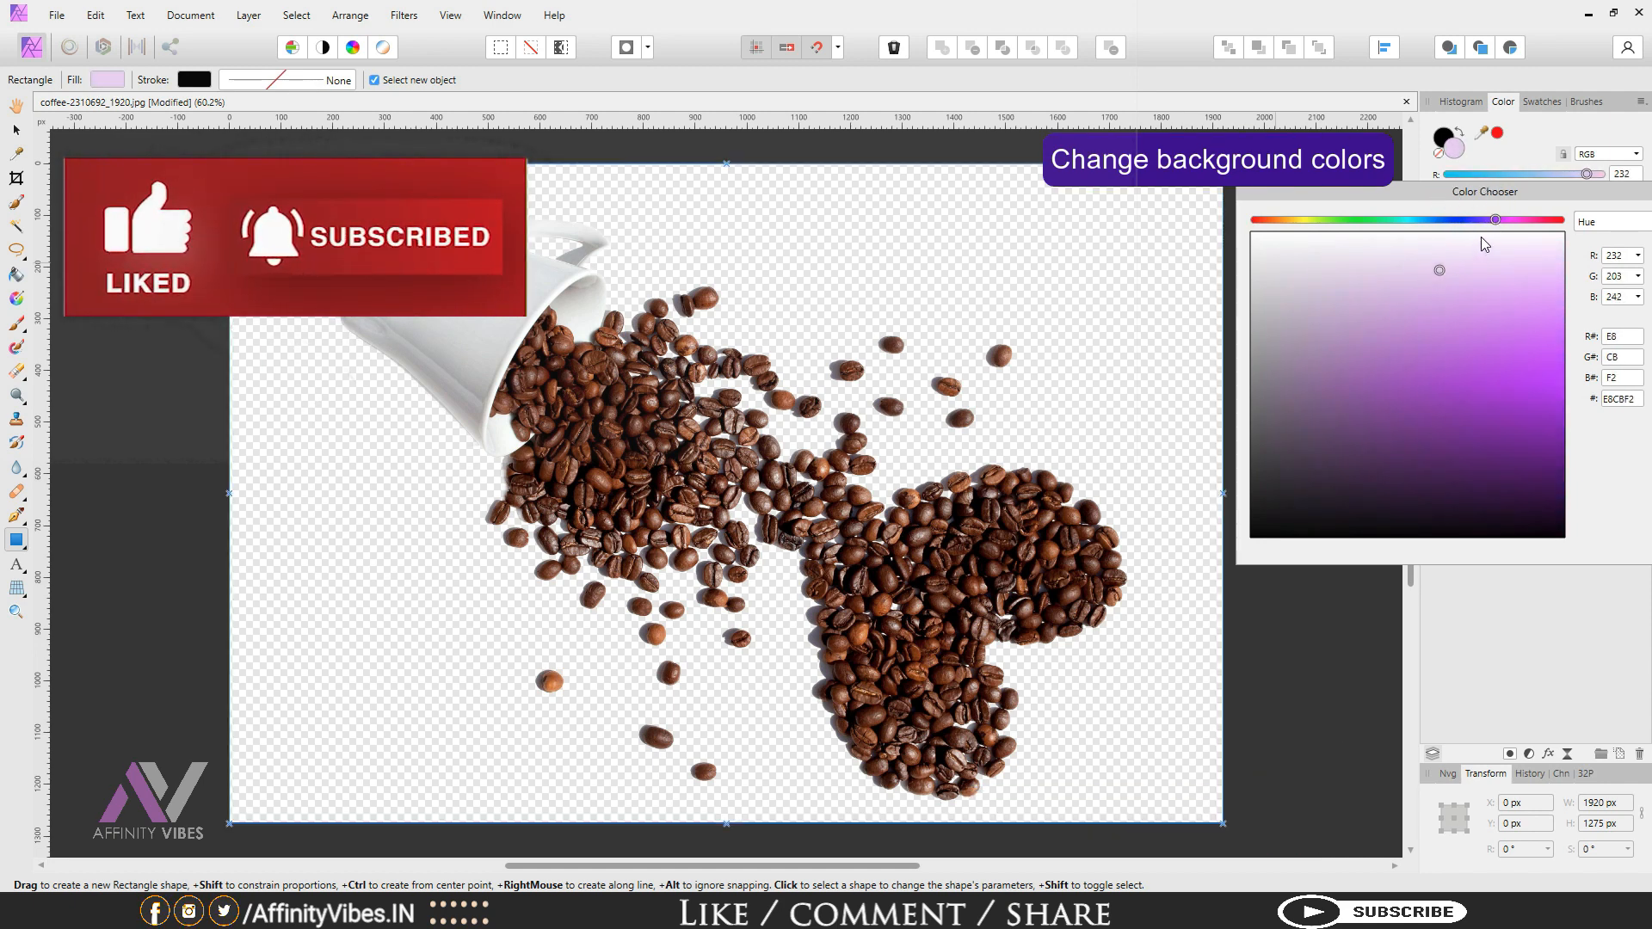
{"action": "left_click_drag", "start_coordinate": [1496, 220], "coordinate": [1510, 220]}
{"action": "left_click_drag", "start_coordinate": [1612, 202], "coordinate": [1371, 201]}
{"action": "left_click", "coordinate": [1491, 191]}
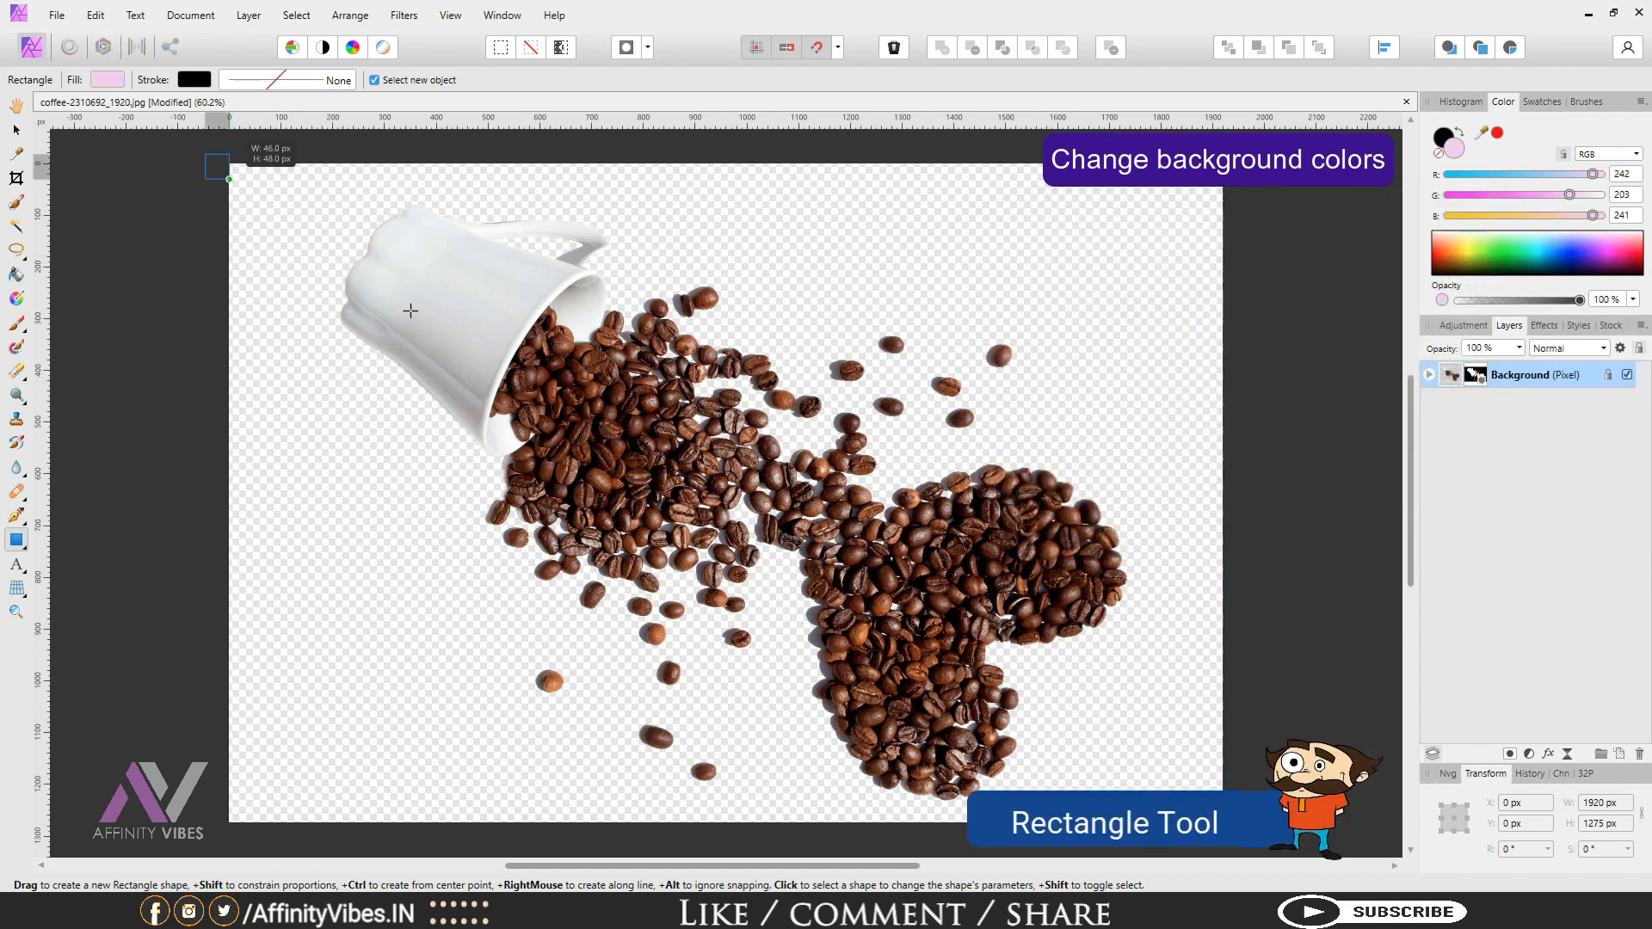
Step: Draw a rectangle of about 2048 × 1311 px covering the whole coffee canvas, place it below the coffee layer and deselect it
{"action": "left_click_drag", "start_coordinate": [207, 155], "coordinate": [1265, 831]}
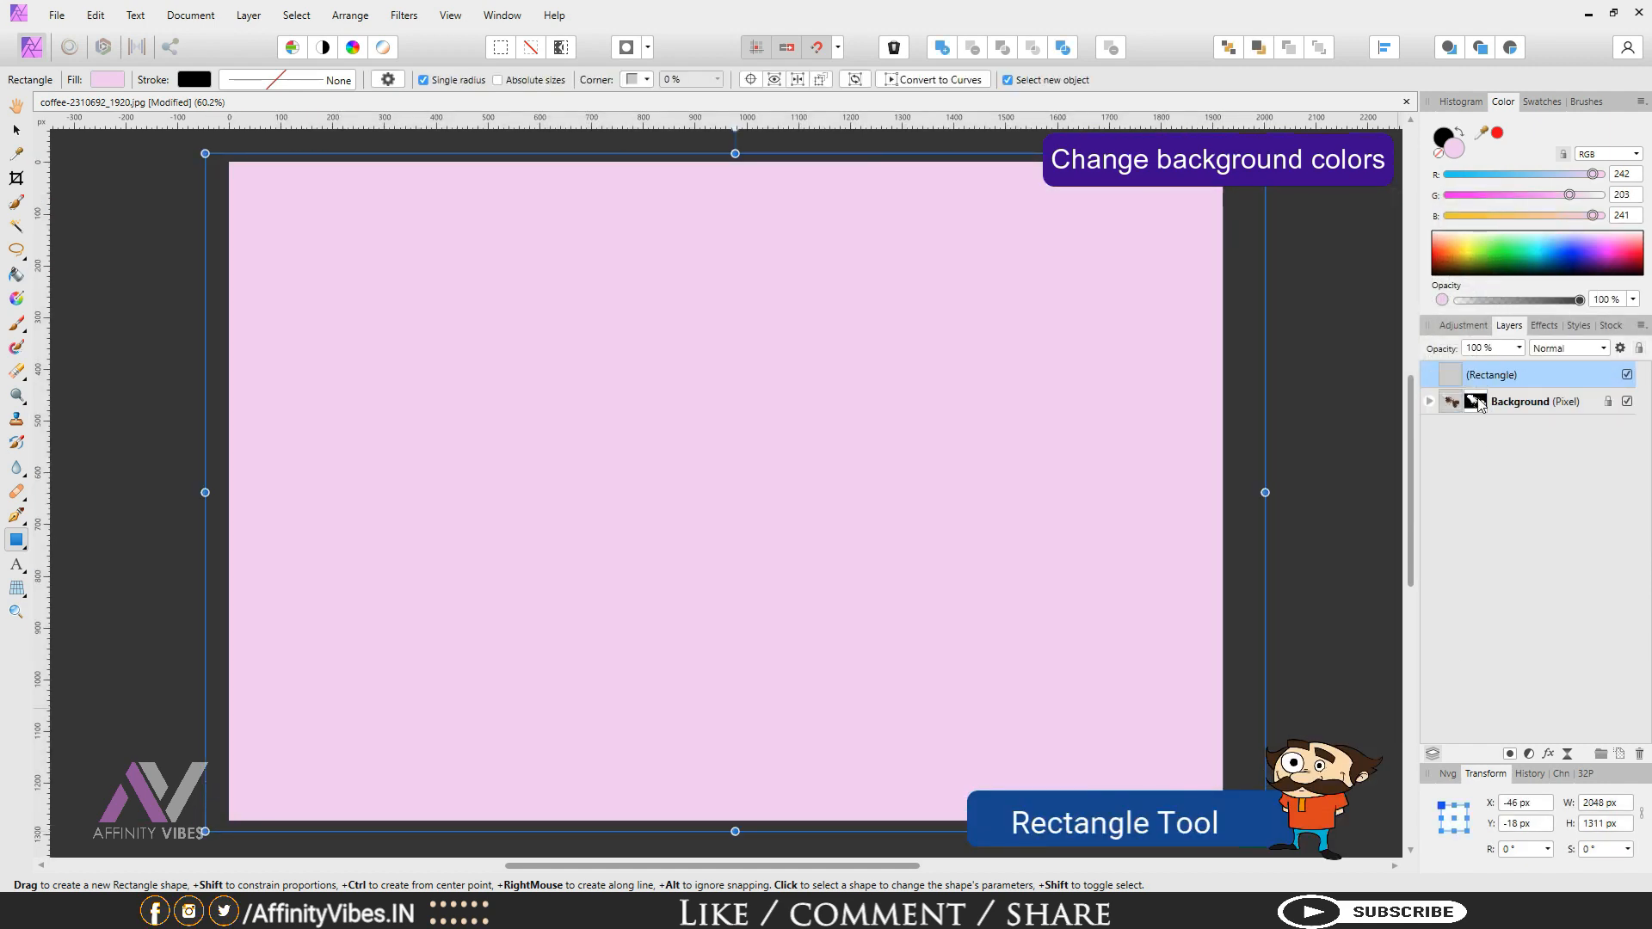
{"action": "double_click", "coordinate": [1491, 375]}
{"action": "left_click", "coordinate": [1442, 379]}
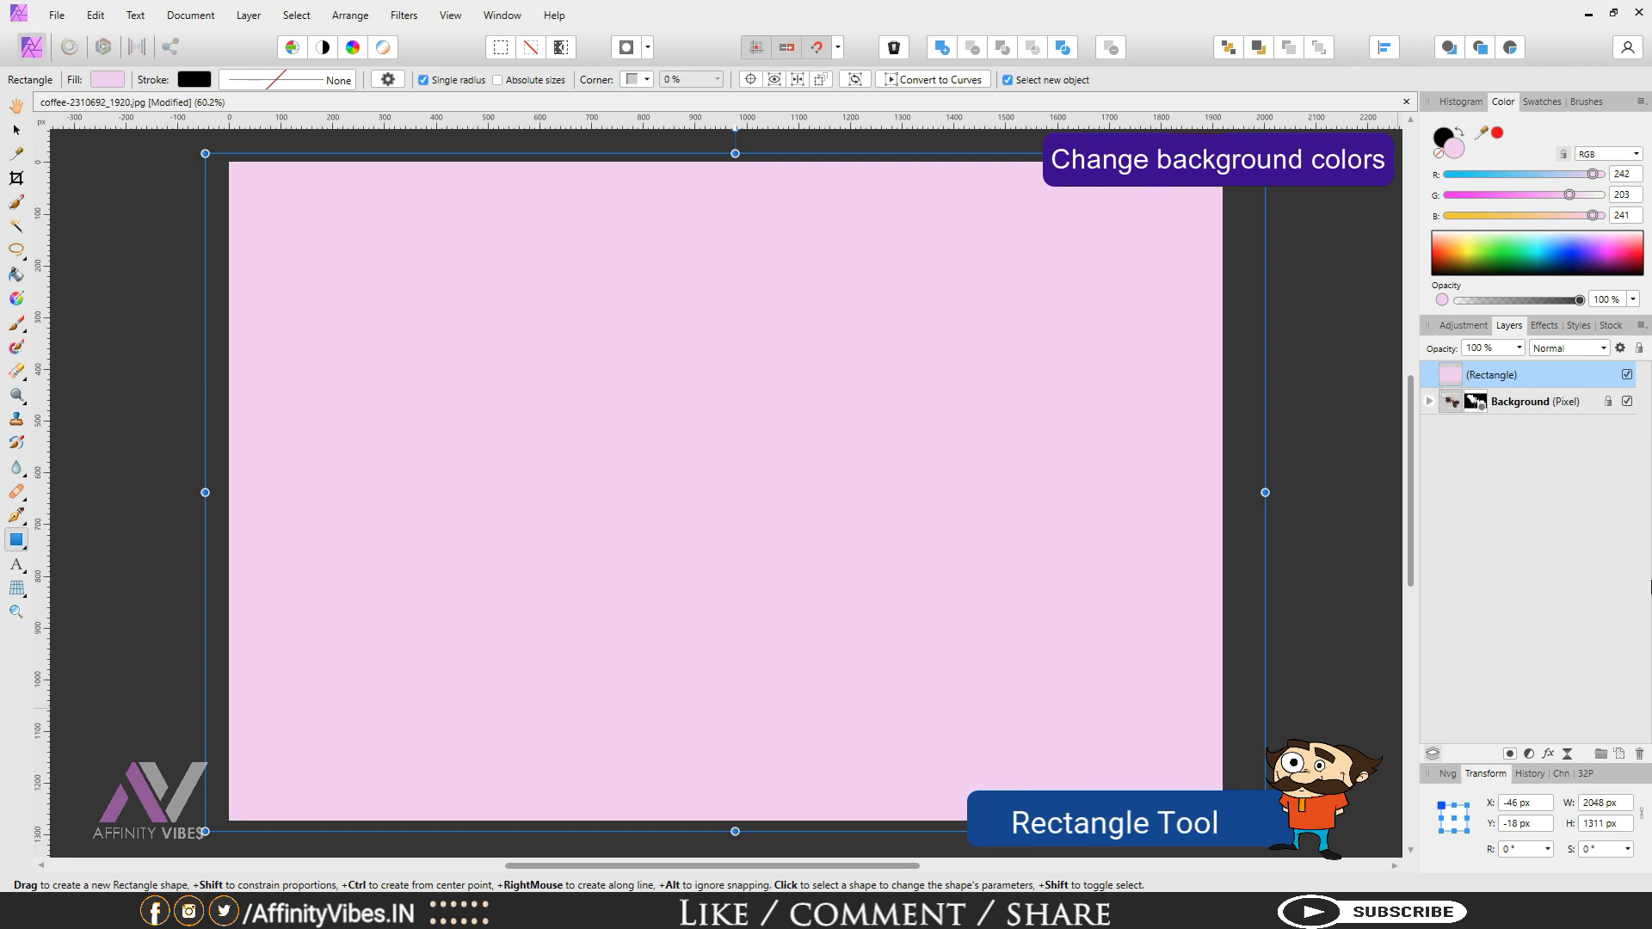
{"action": "key", "text": "ctrl+shift+bracketleft"}
{"action": "key", "text": "ctrl+minus"}
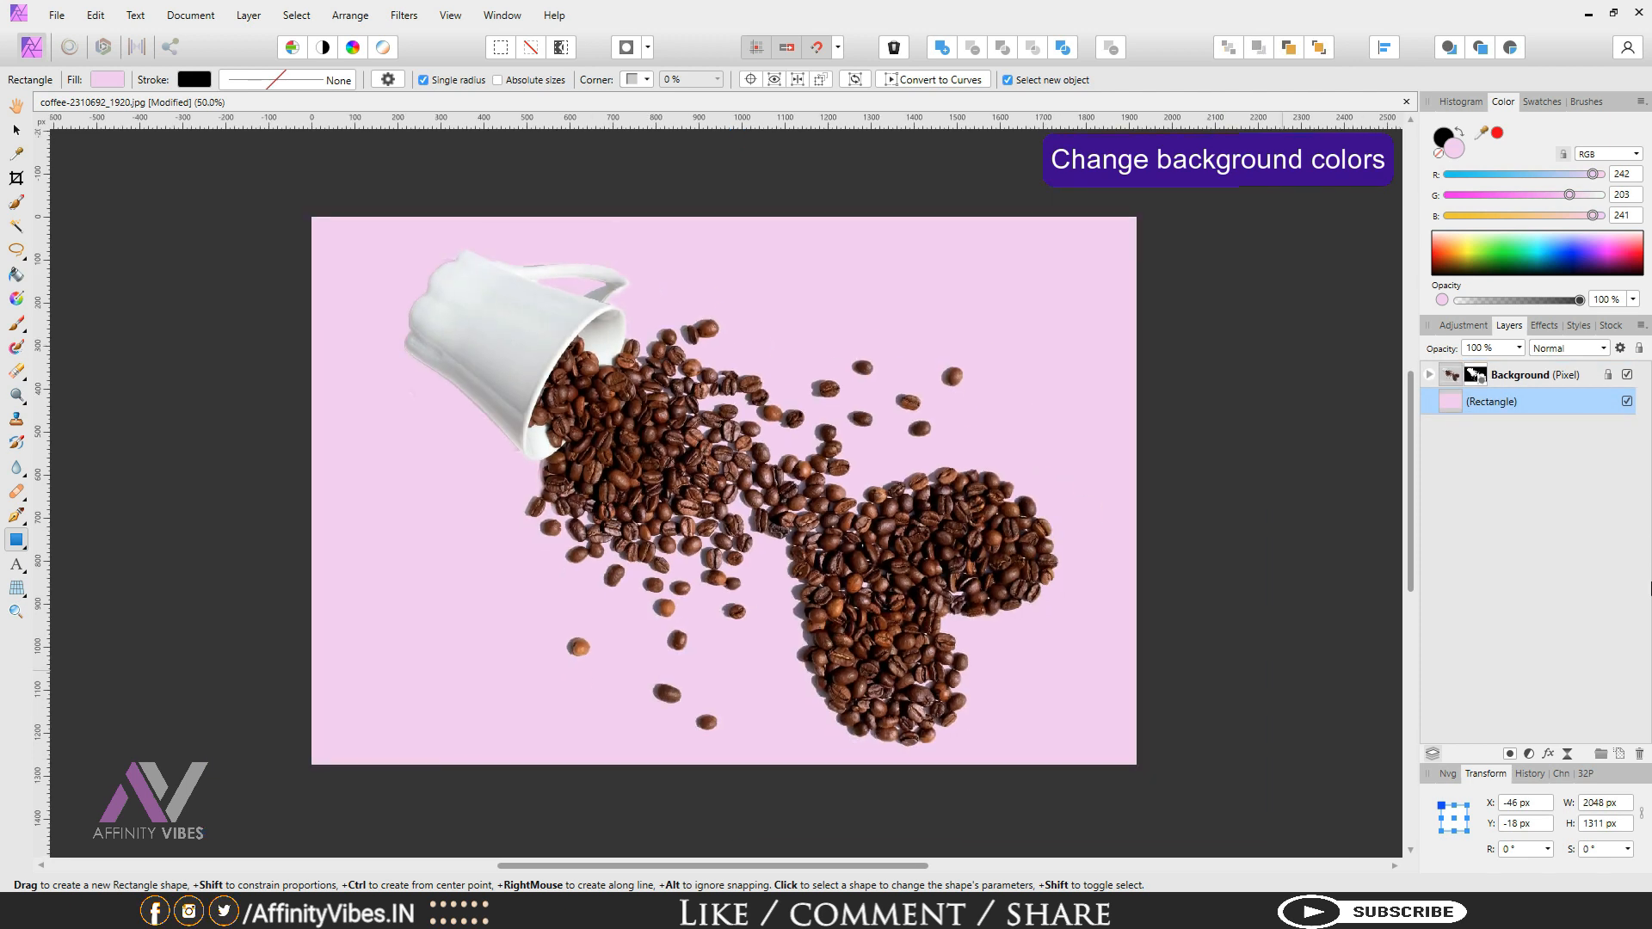
{"action": "key", "text": "ctrl+d"}
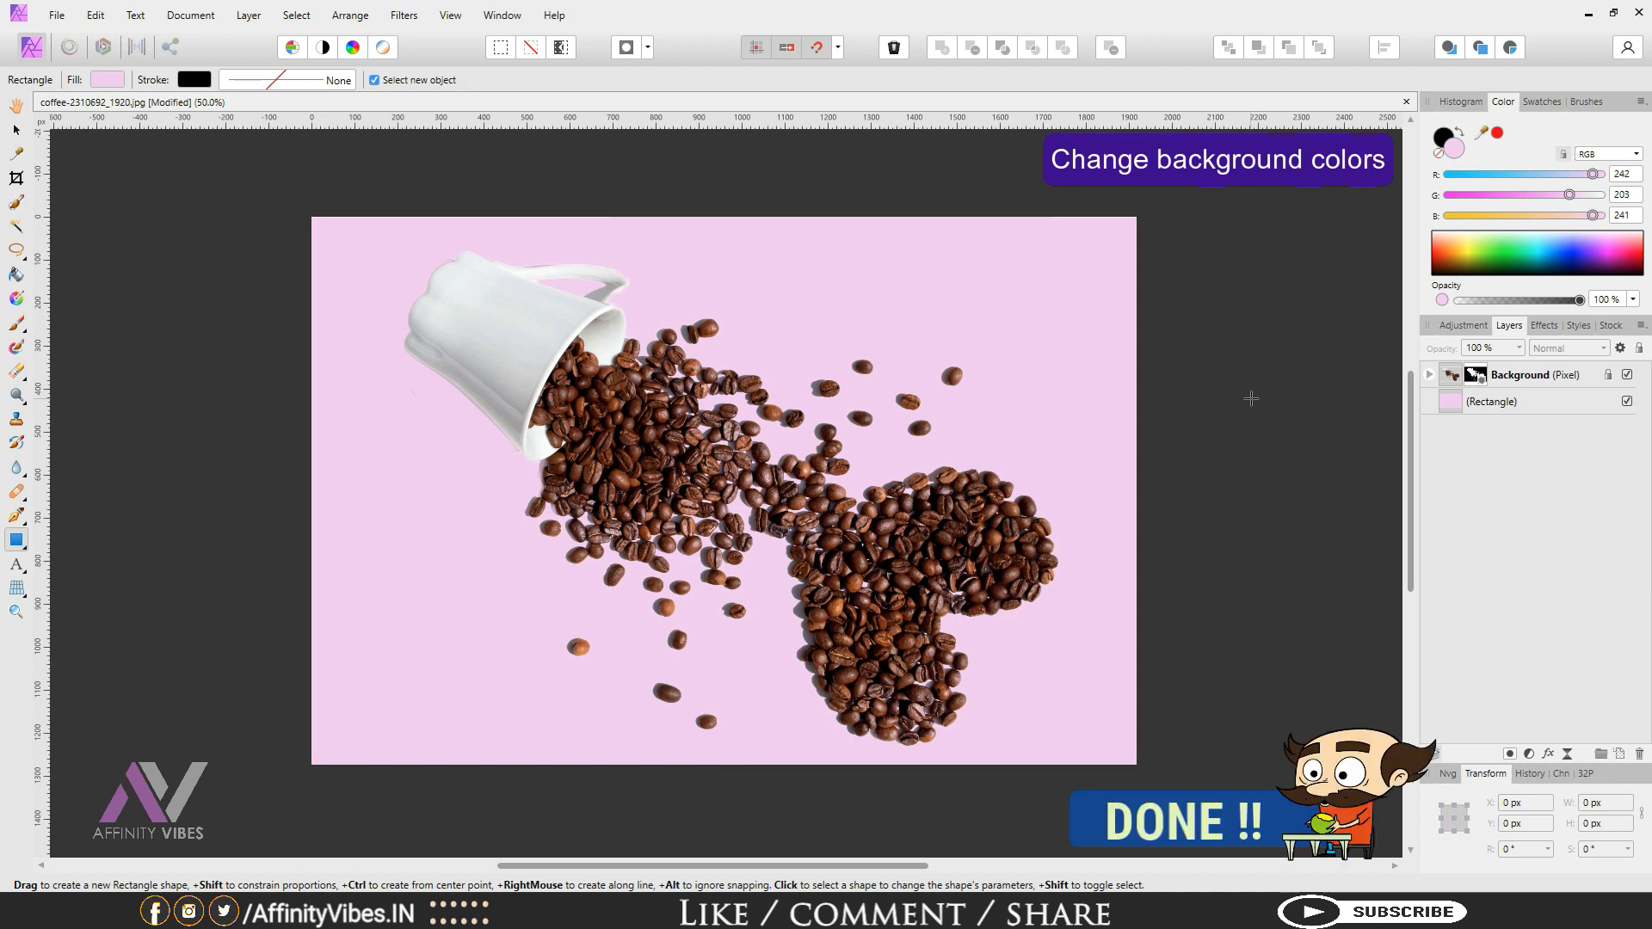
Step: Return to the stylish woman document and deselect the teal rectangle behind her
{"action": "key", "text": "ctrl+plus"}
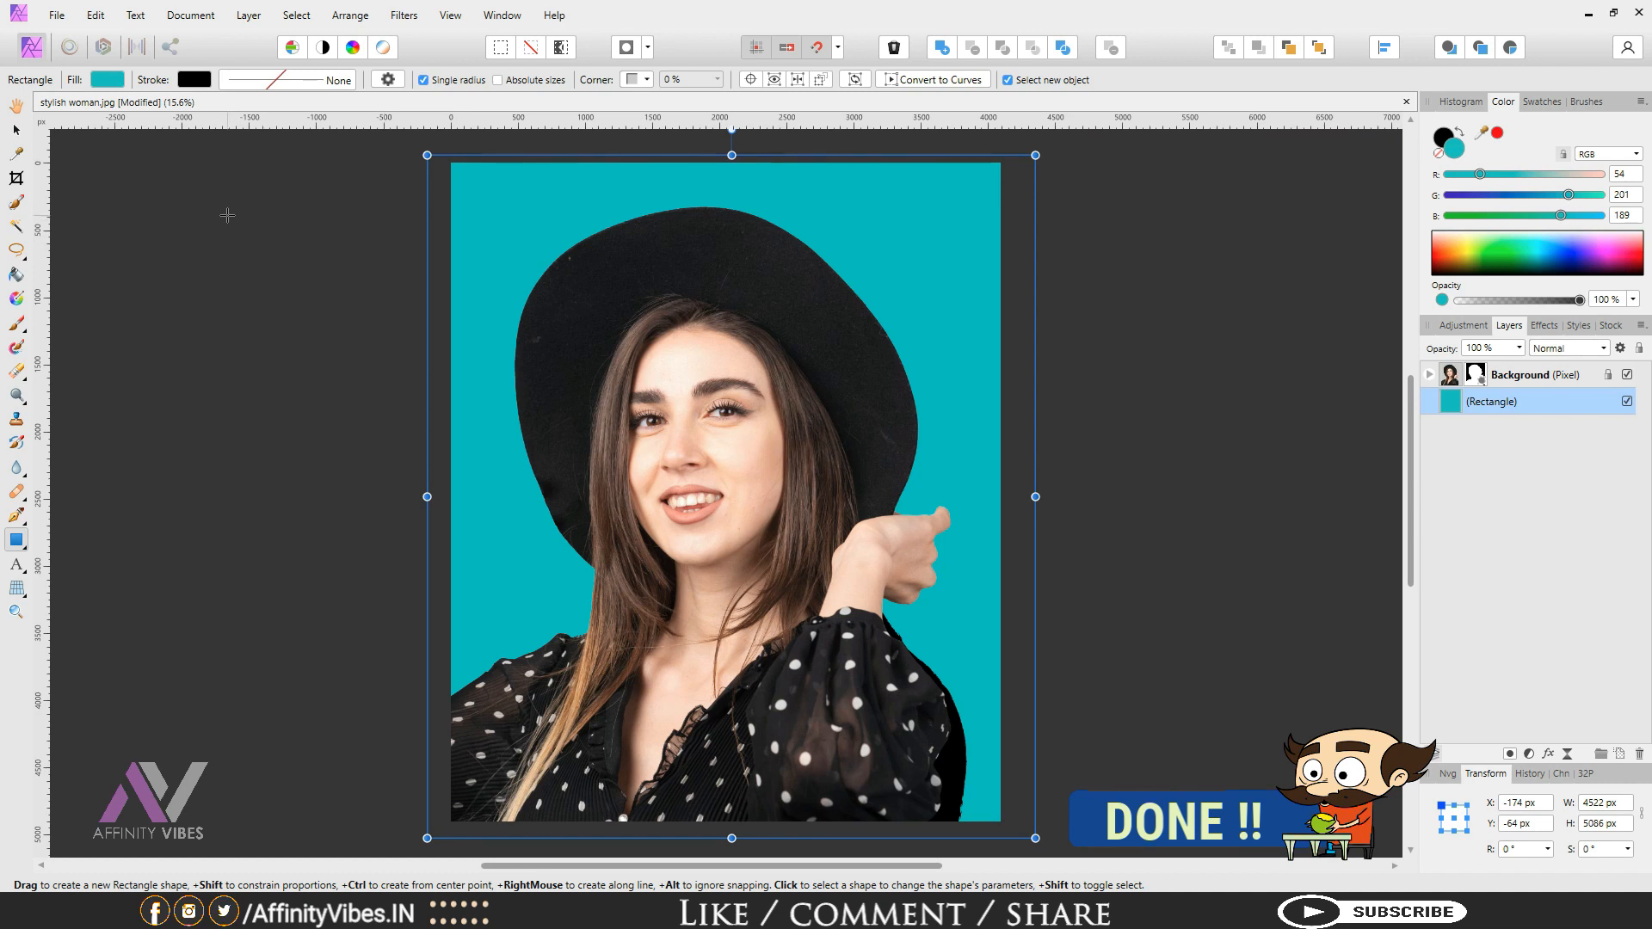
{"action": "left_click", "coordinate": [228, 215]}
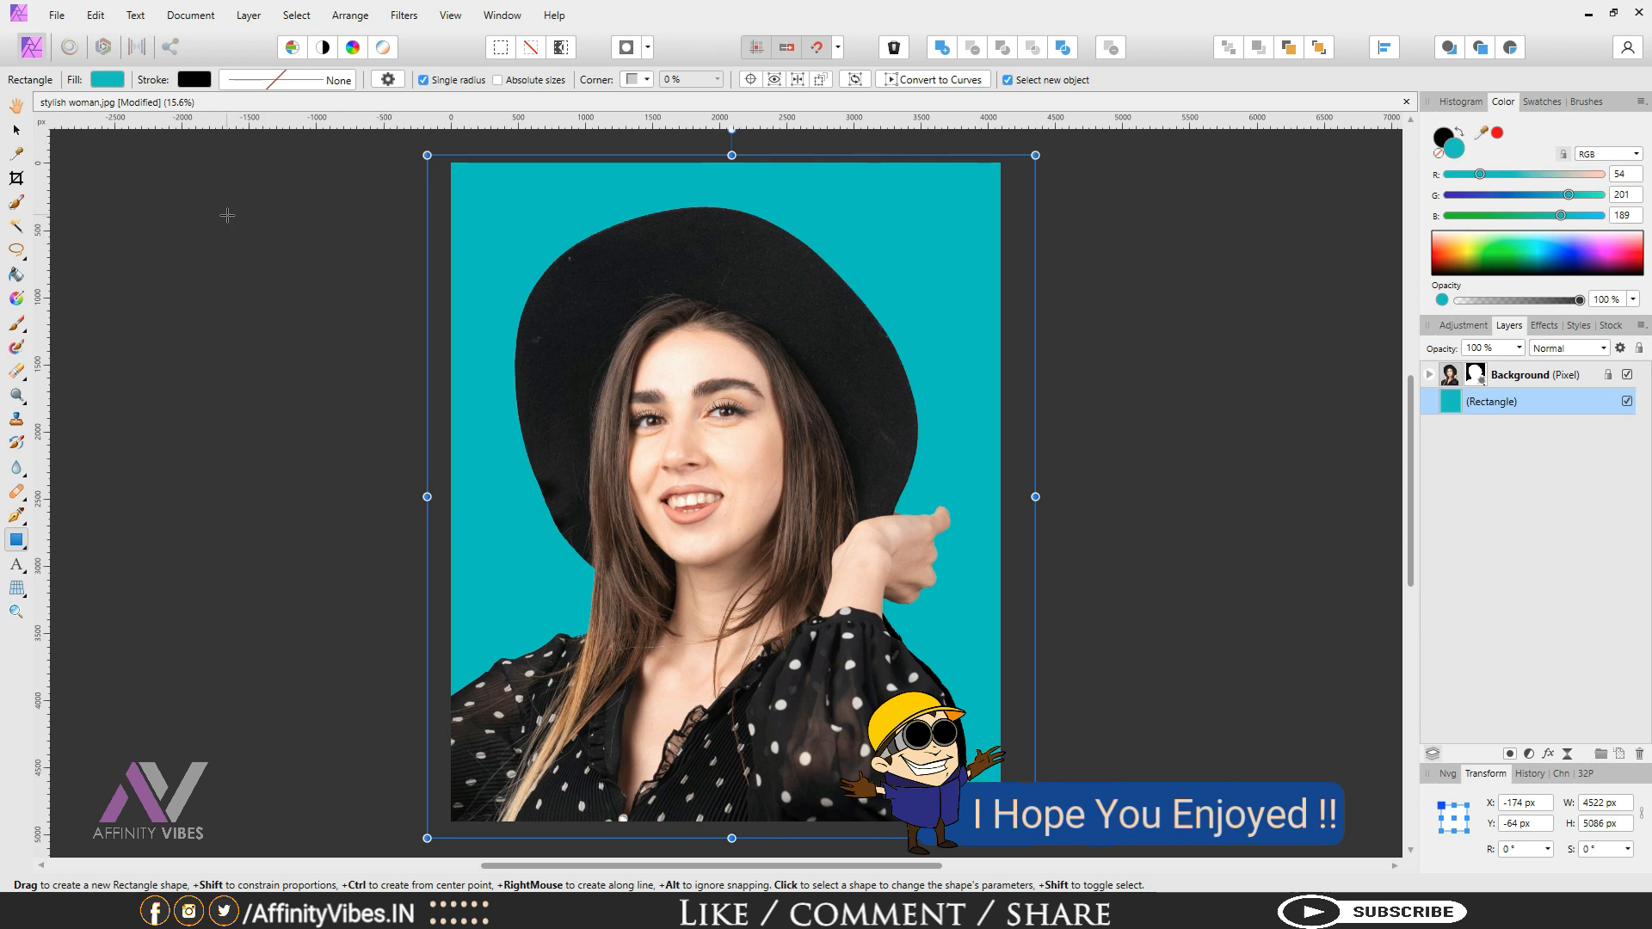
{"action": "left_click", "coordinate": [228, 215]}
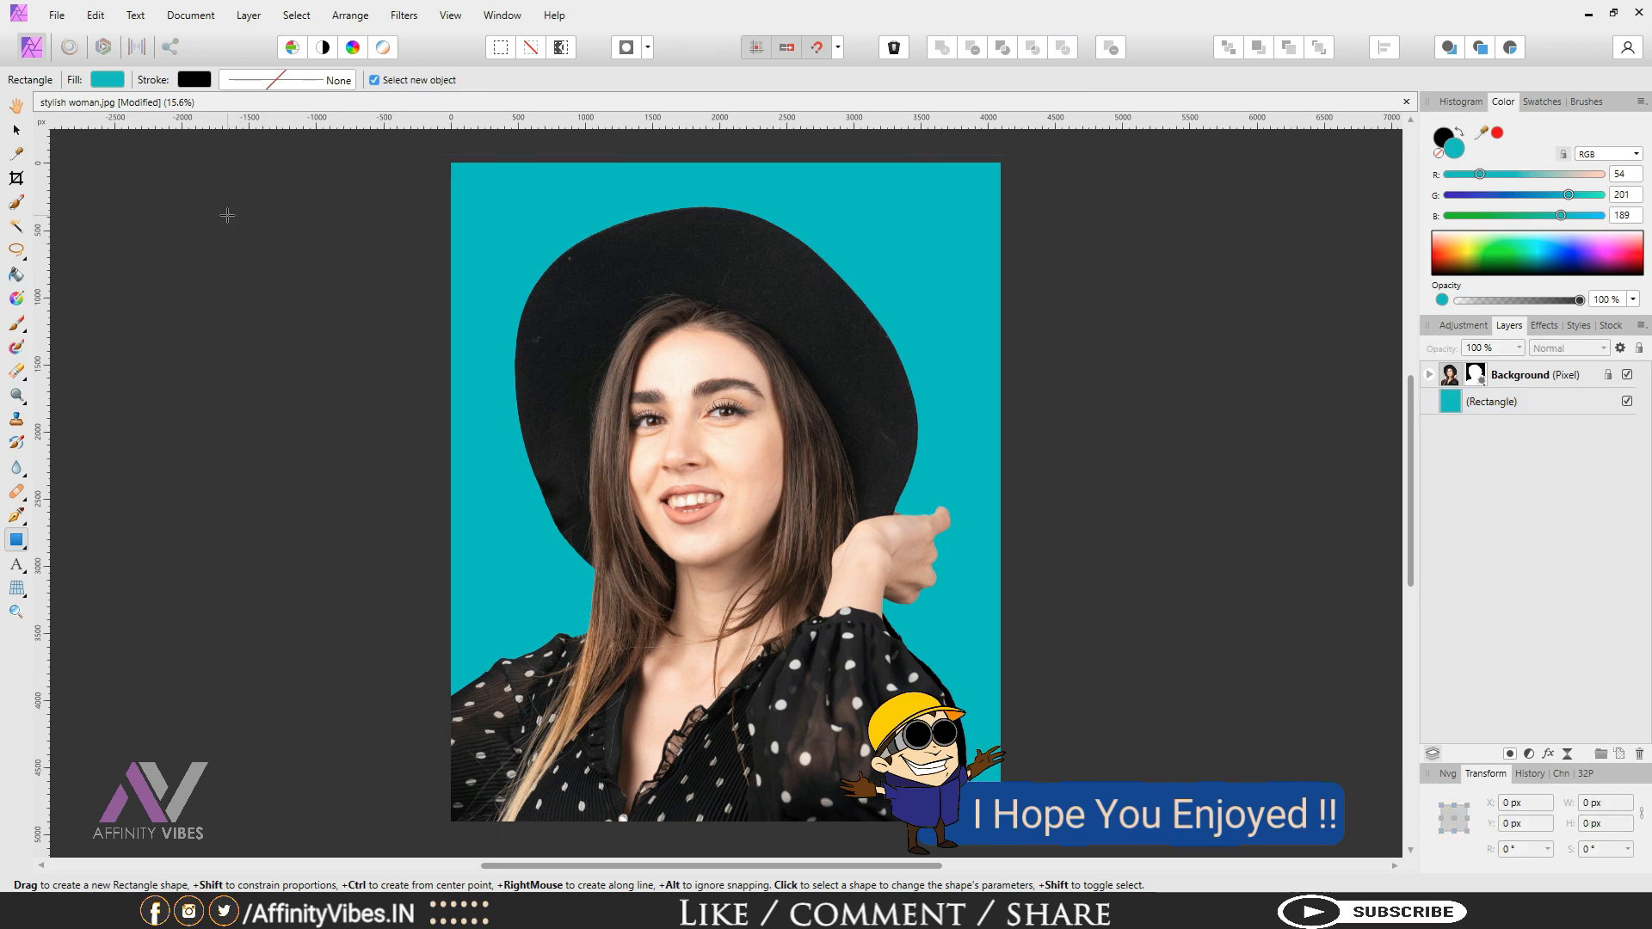